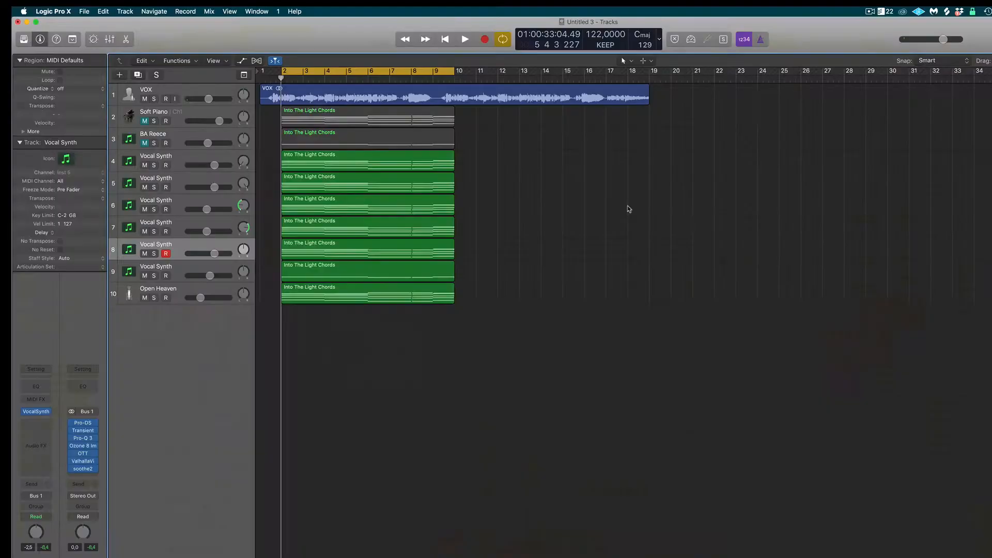
Play the arrangement, mute the VOX track briefly for comparison, and unmute the VOX, Soft Piano and BA Reece tracks
key("space")
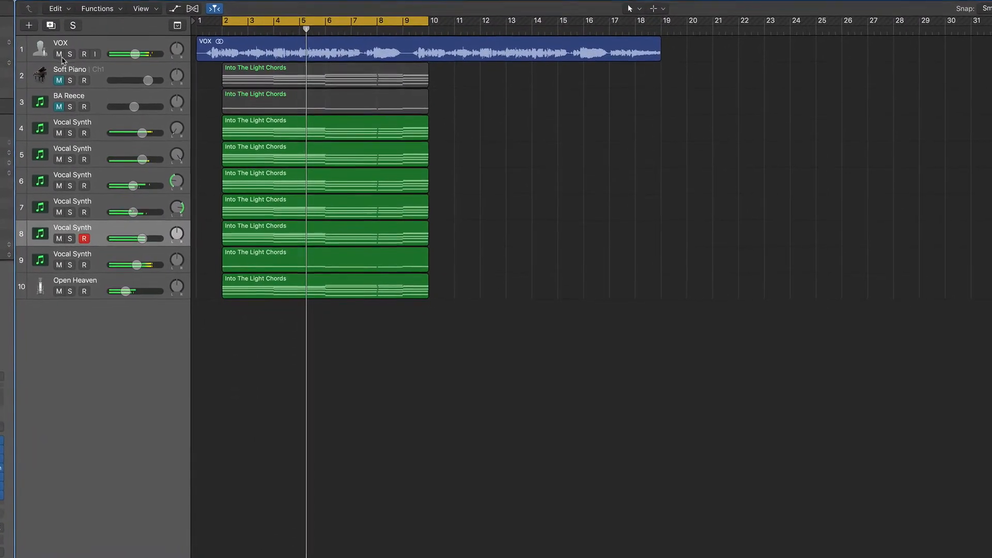
left_click(66, 57)
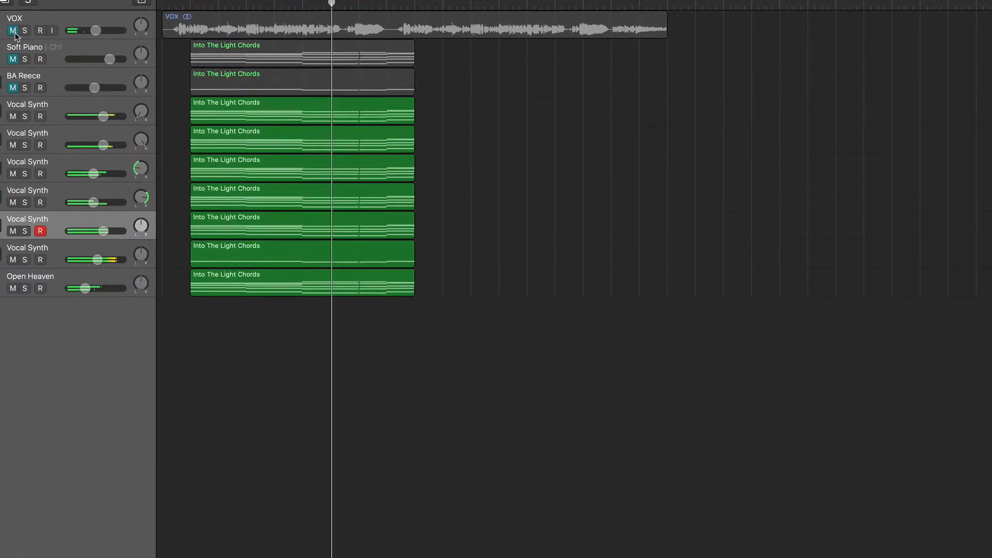
left_click_drag(13, 30, 13, 88)
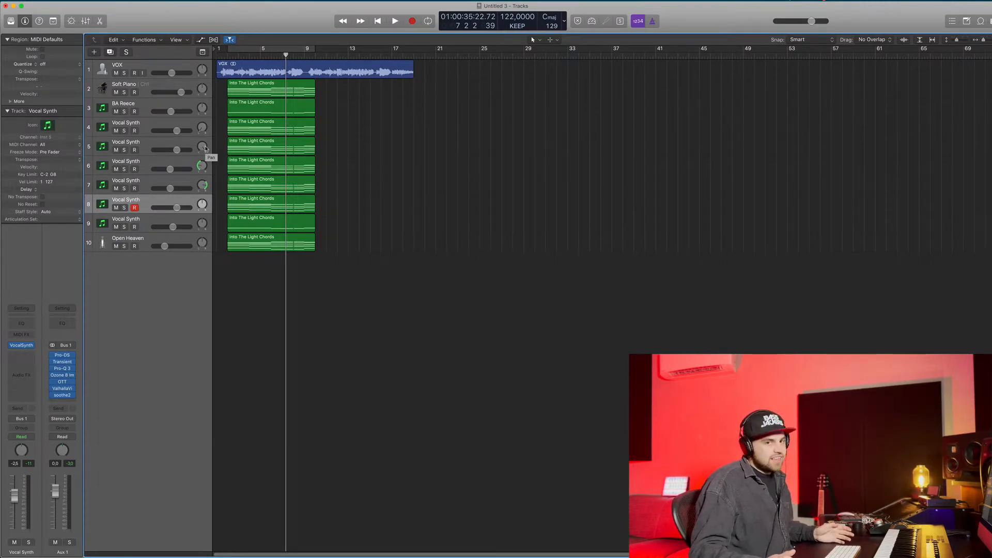
Copy the VOX region to about bar 24 on its own track and solo the VOX track
left_click(268, 74)
left_click_drag(252, 73, 503, 73)
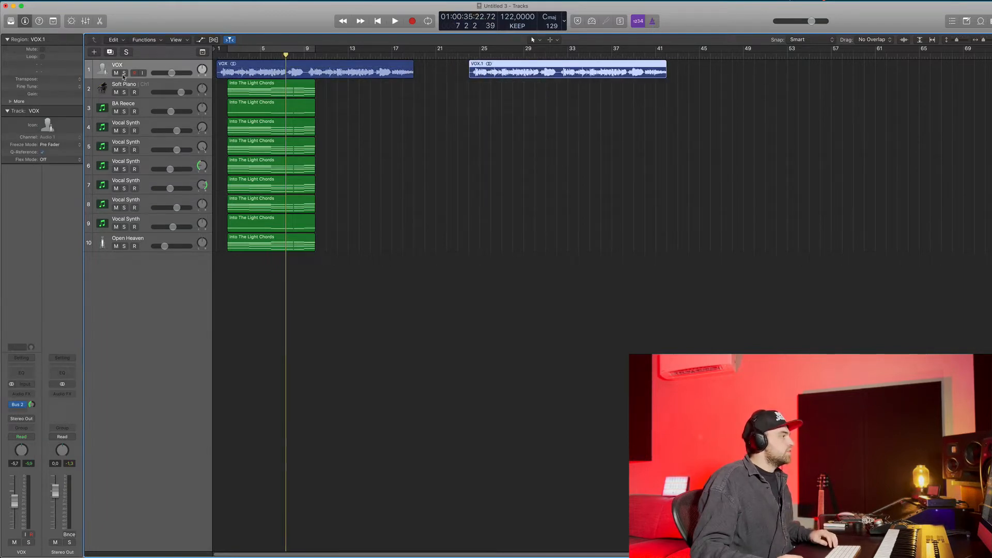
left_click(124, 74)
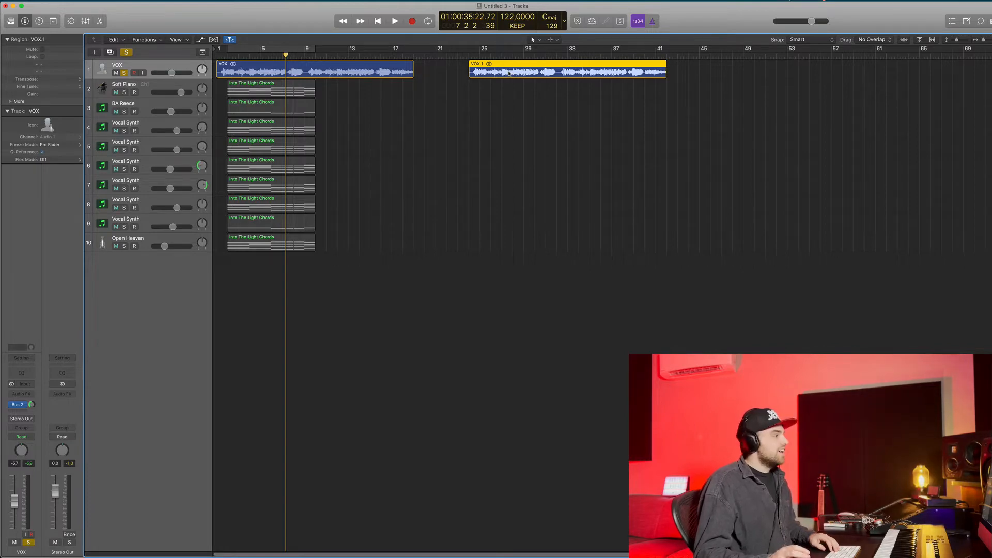
left_click(24, 406)
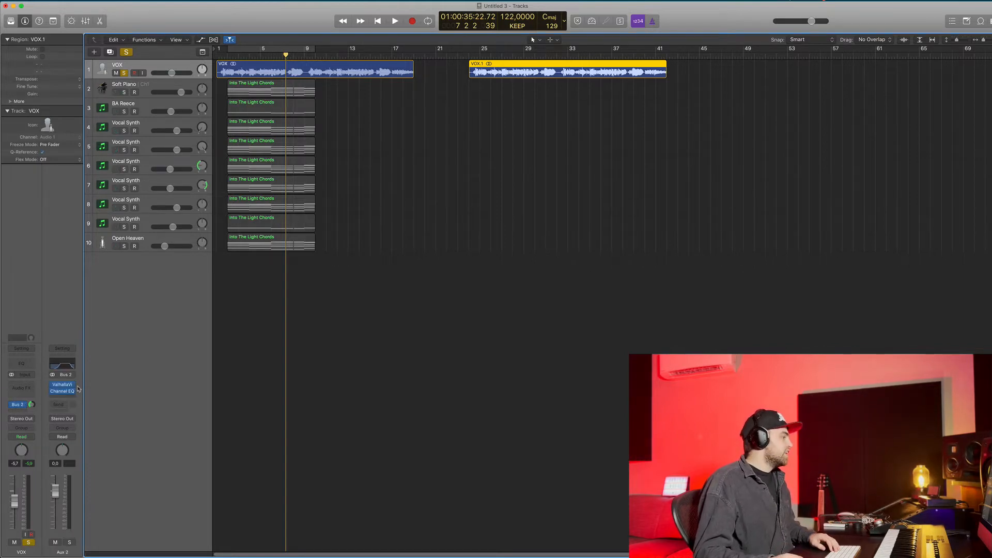
left_click(505, 71)
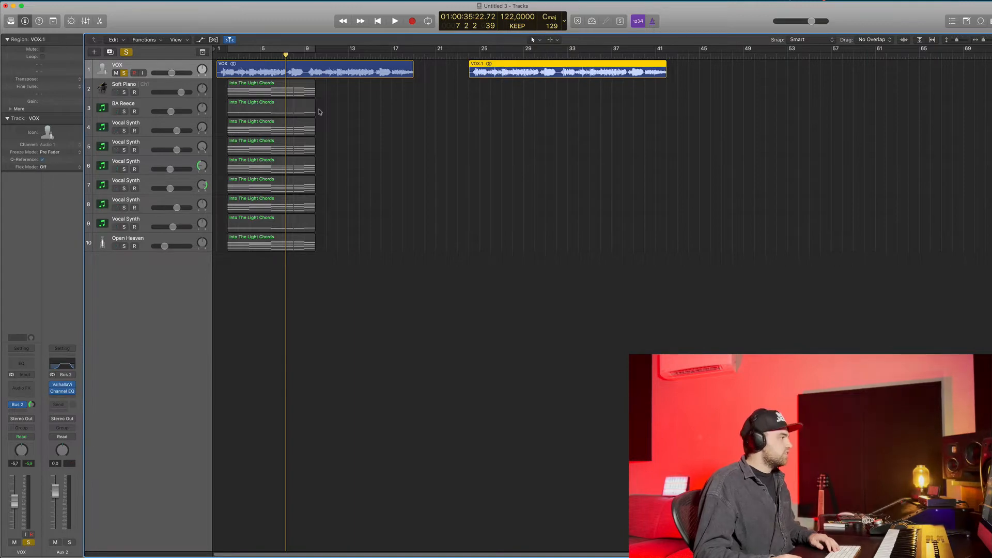
Copy the Soft Piano chord region to bar 25 beneath the copied vocal and solo the Soft Piano track
left_click(245, 94)
left_click_drag(249, 95, 508, 89)
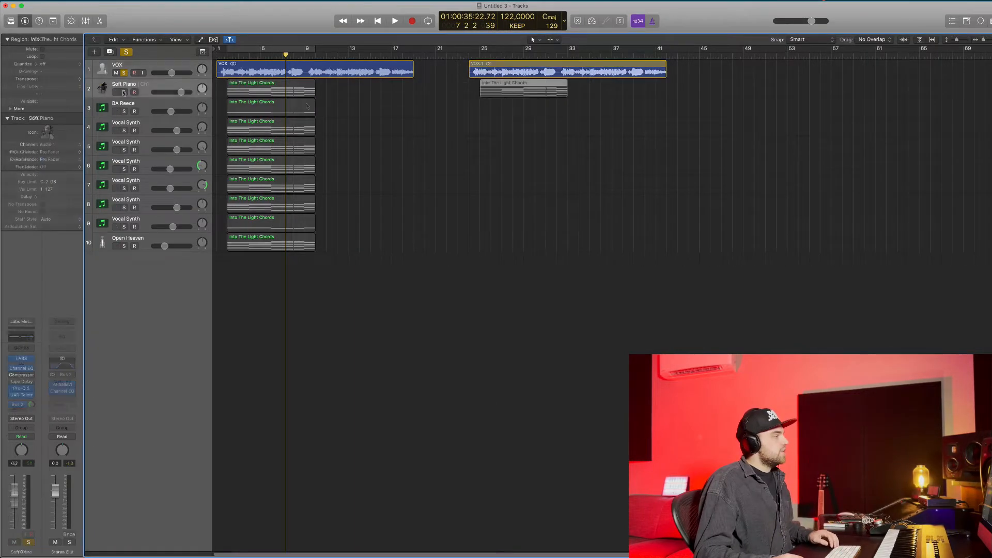
left_click(505, 92)
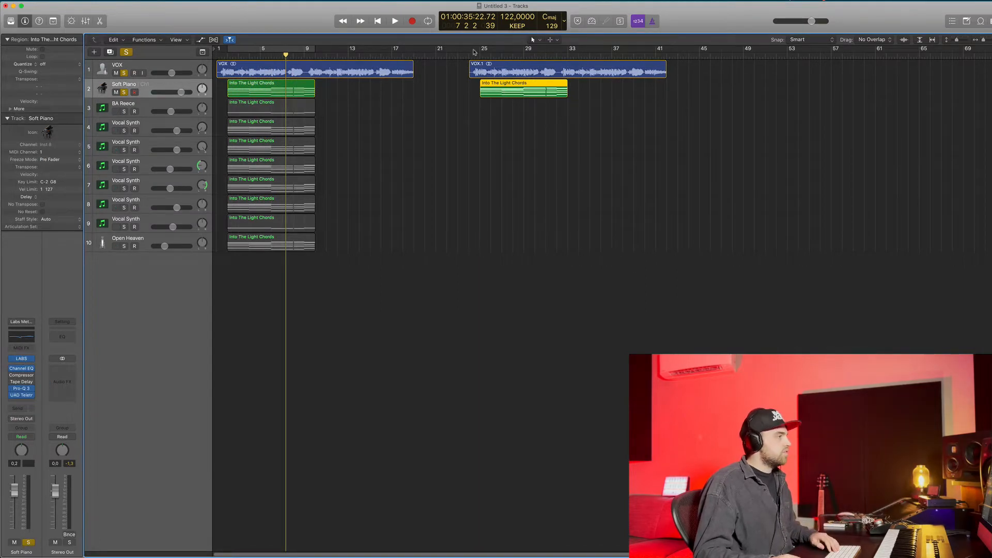
Set a cycle over bars 25 to 33 and audition it, clearing the solos and muting Soft Piano after playback
left_click_drag(474, 52, 587, 93)
key("space")
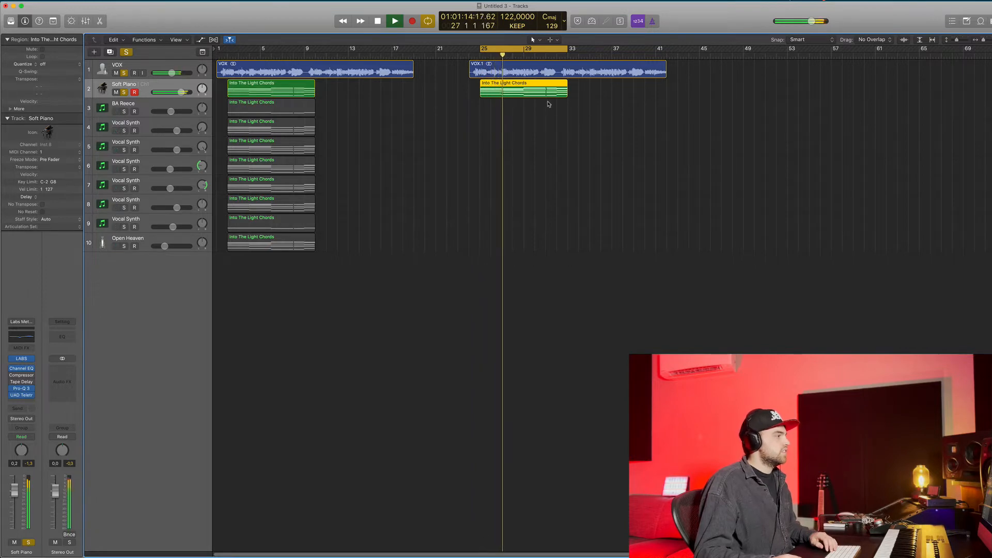
key("space")
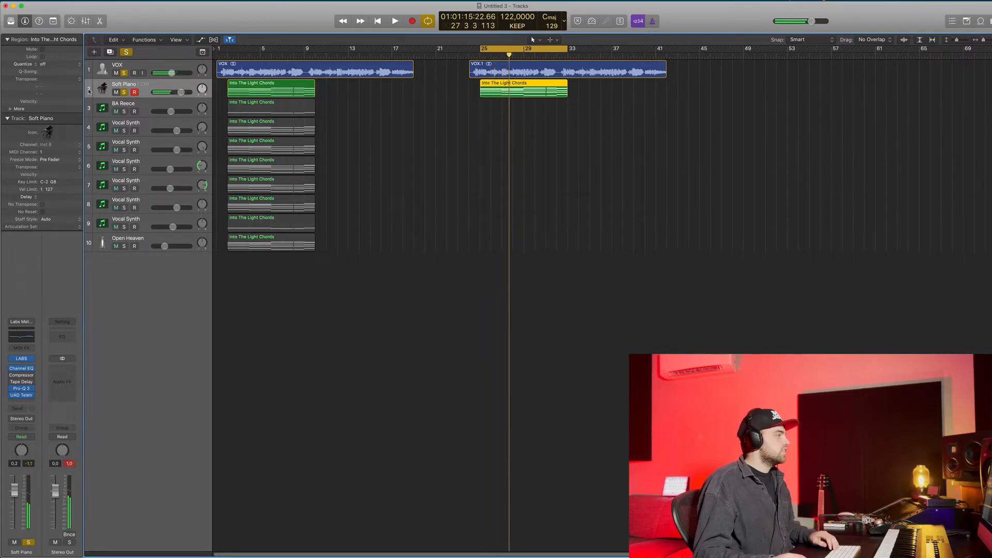
left_click(125, 92)
left_click(115, 92)
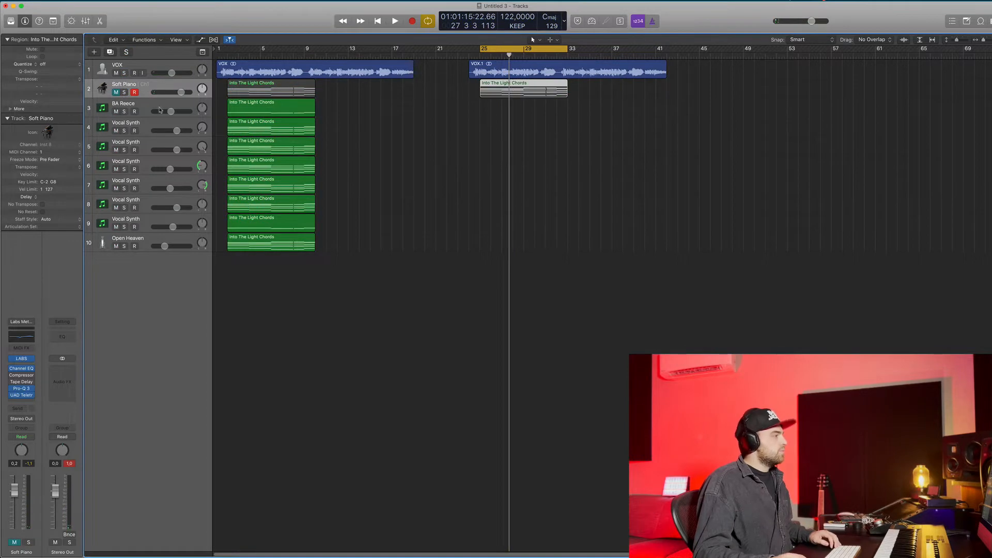
Delete the chord regions on the six Vocal Synth tracks together with the tracks themselves
left_click(157, 124)
left_click_drag(333, 224, 233, 130)
key("Delete")
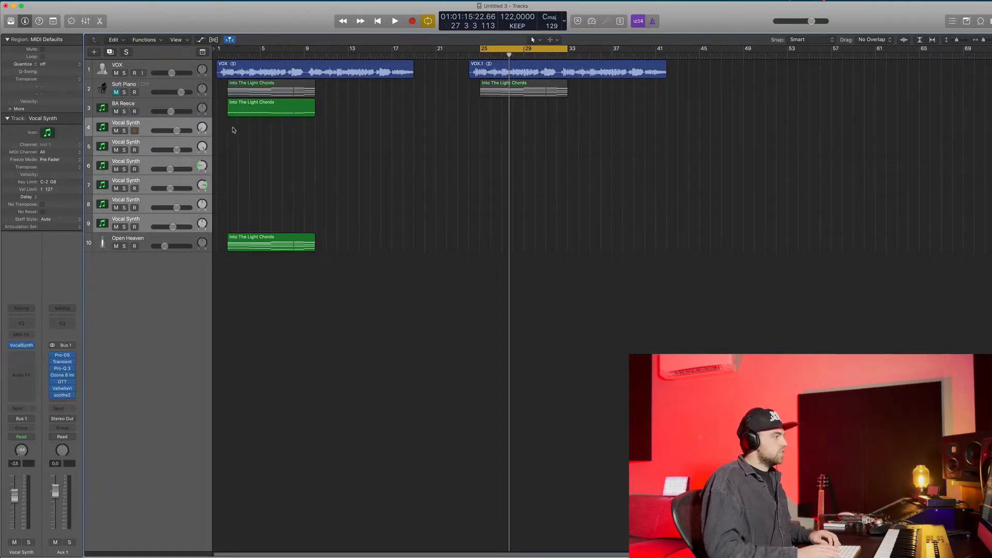
key("super+BackSpace")
Create a software instrument track using iZotope VocalSynth 2 and place a copy of the chord region on it at bar 25
key("alt+super+n")
left_click(439, 86)
mouse_move(435, 301)
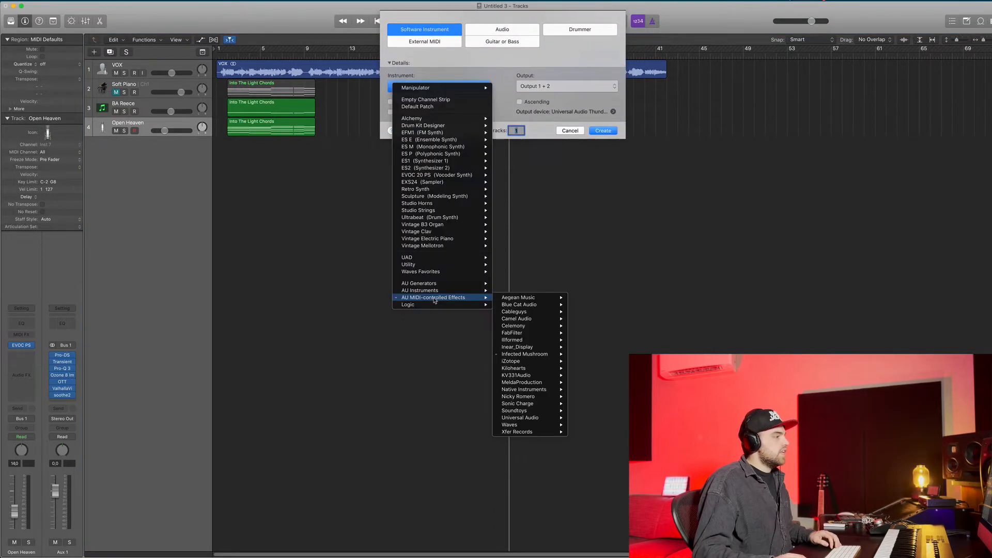
mouse_move(532, 333)
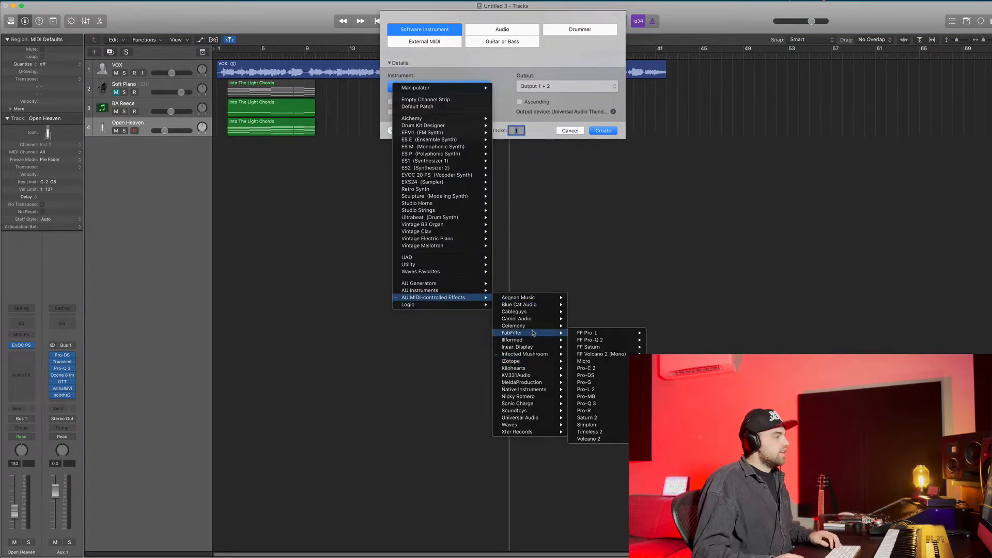
mouse_move(540, 362)
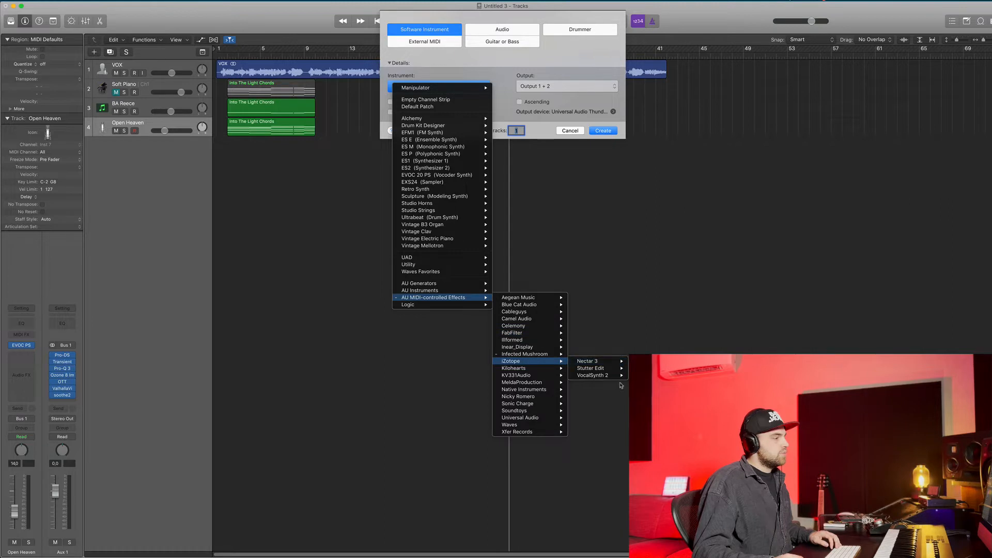
left_click(592, 375)
key("Return")
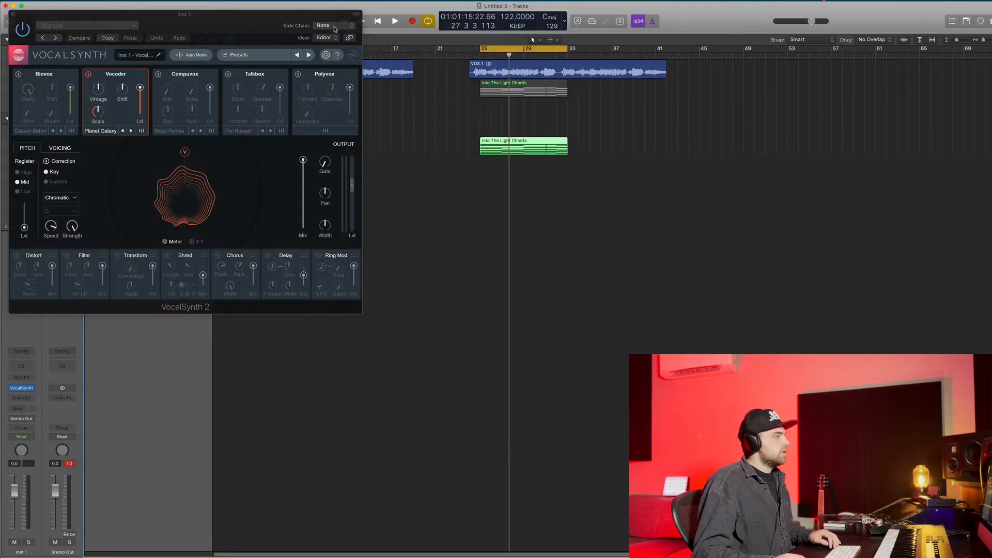
Set VocalSynth's side chain to VOX (Audio 1) and switch the plug-in to MIDI mode
left_click(333, 27)
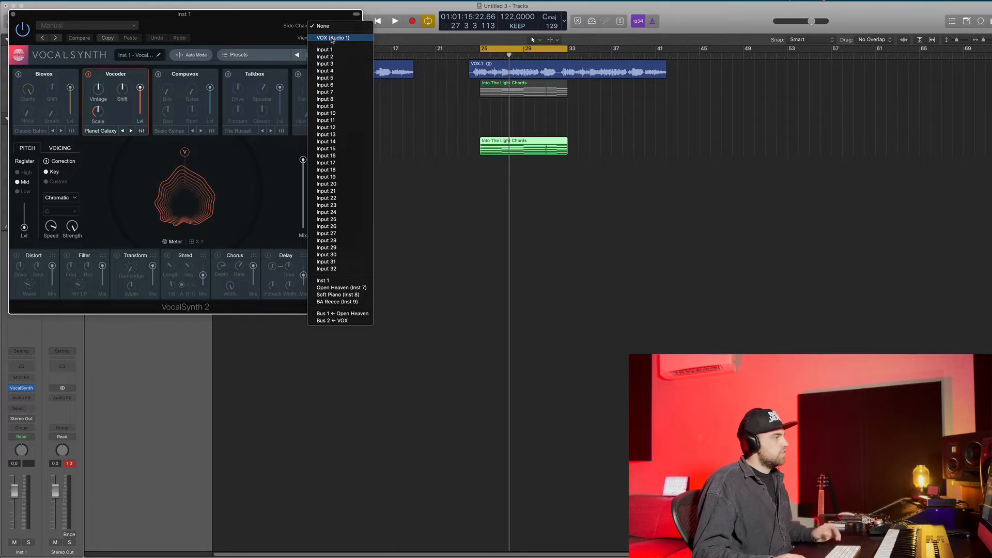
left_click(333, 39)
left_click(190, 57)
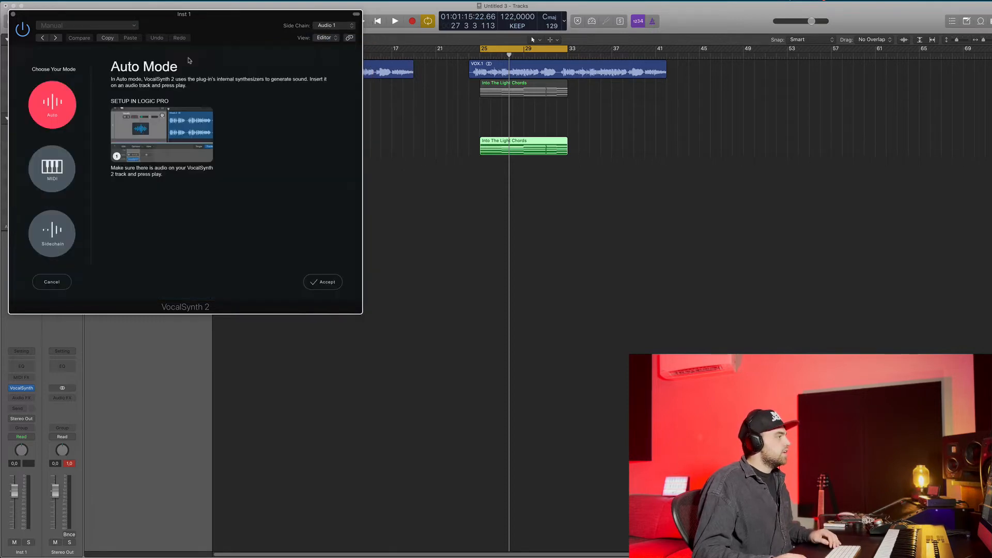
left_click(53, 176)
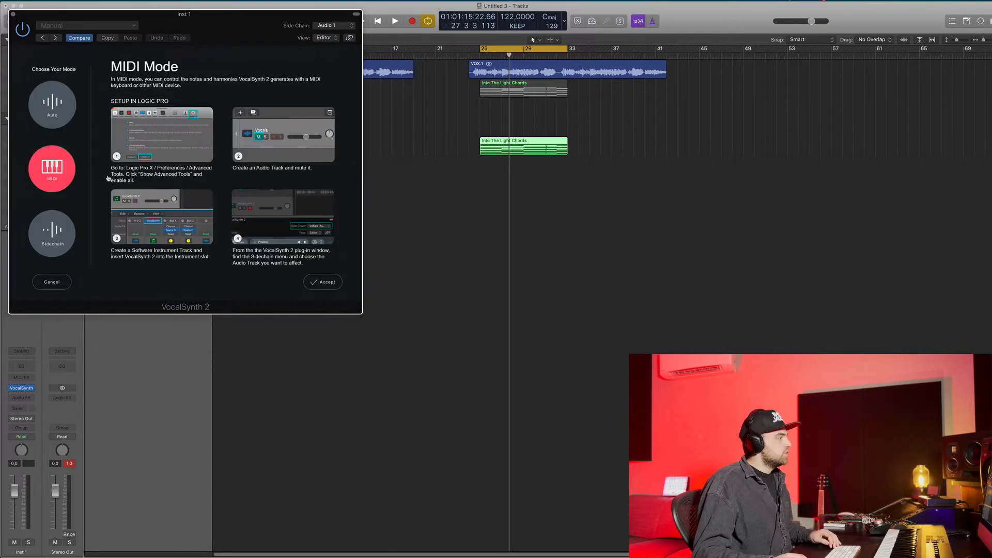
left_click(324, 282)
Review VocalSynth's MIDI Mode setup page, keep MIDI mode accepted, and close the plug-in window
left_click(190, 59)
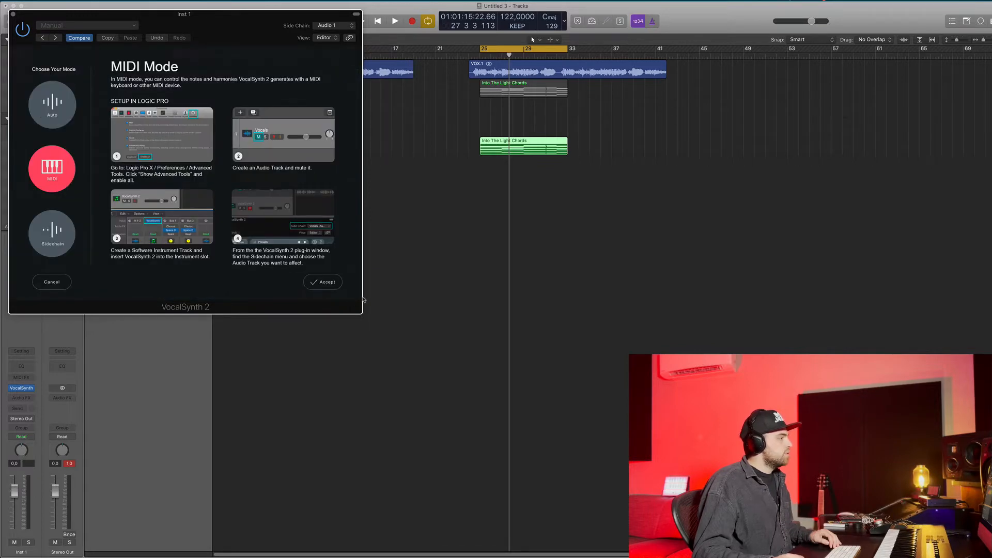
left_click(324, 283)
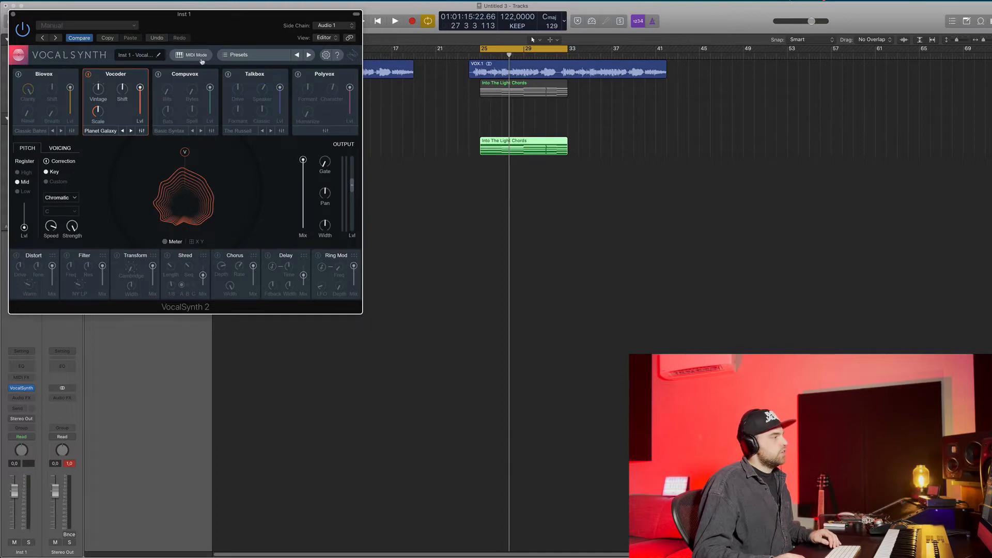
left_click(201, 58)
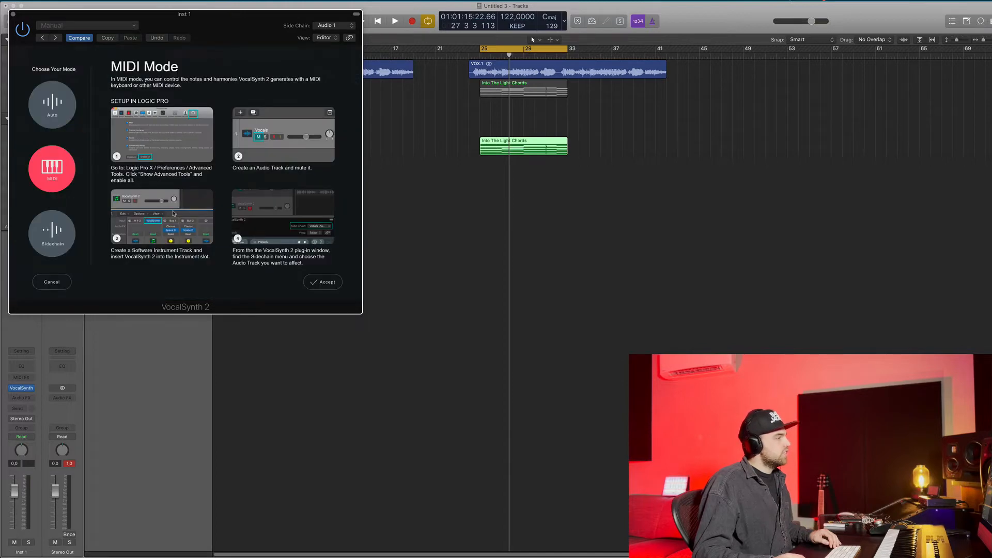
left_click(337, 285)
left_click(13, 14)
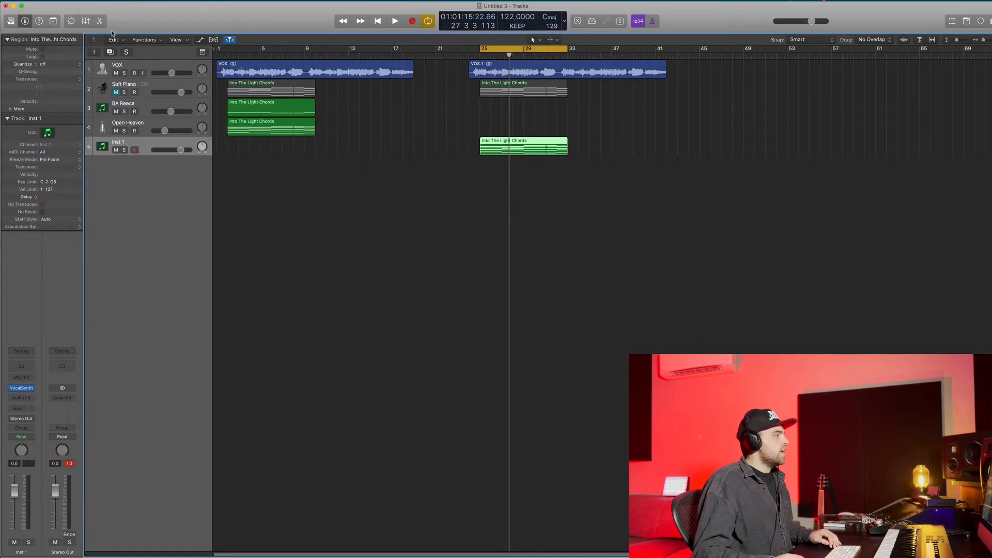
Duplicate the Inst 1 VocalSynth track five times with the same settings
left_click(110, 52)
left_click(110, 52)
left_click(110, 53)
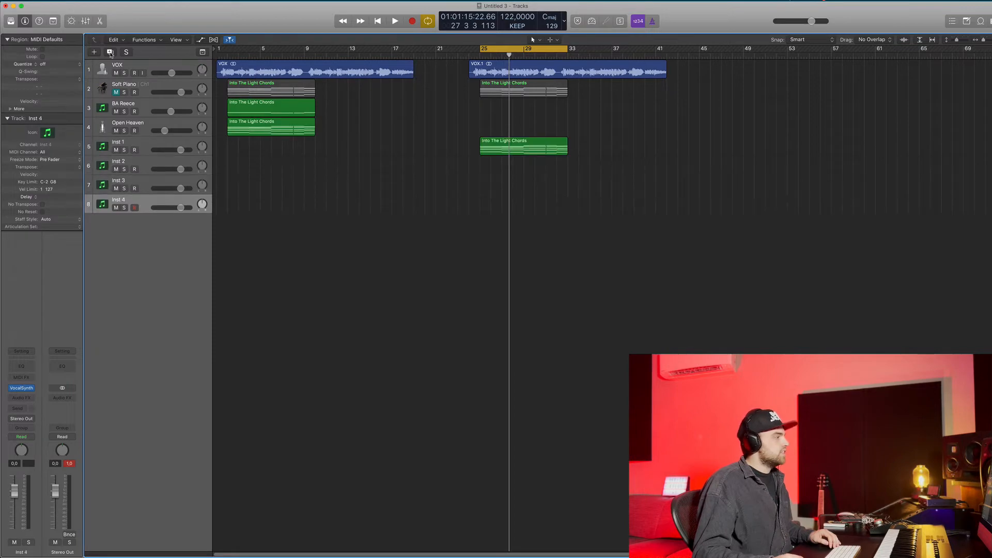
left_click(110, 52)
Copy the chord region onto Inst 2 through Inst 5, aligned at bar 25, undoing the misaligned copy
left_click_drag(499, 162, 503, 200)
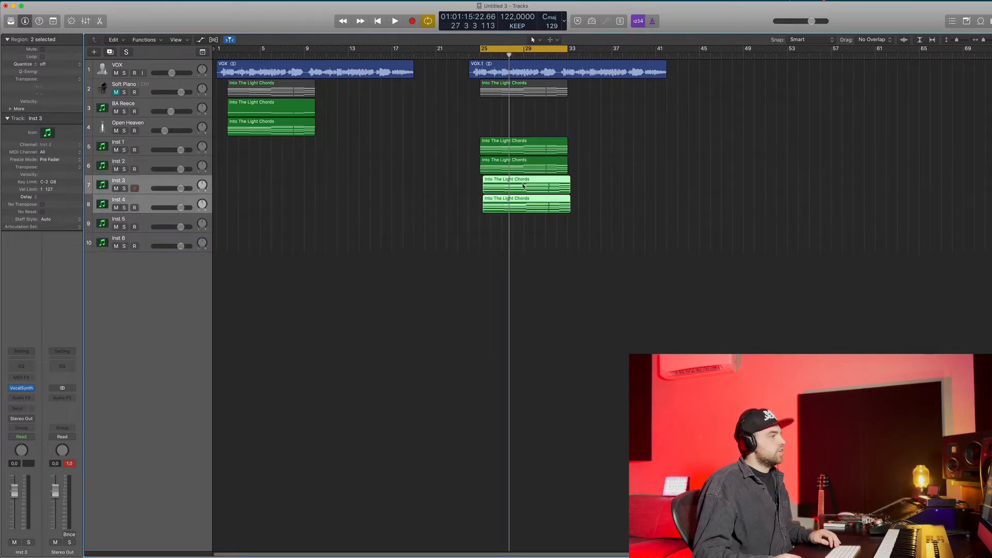
key("super+z")
left_click_drag(529, 170, 529, 227)
Solo the Inst 1 track and play its chord region in the cycle
left_click(98, 137)
key("s")
key("space")
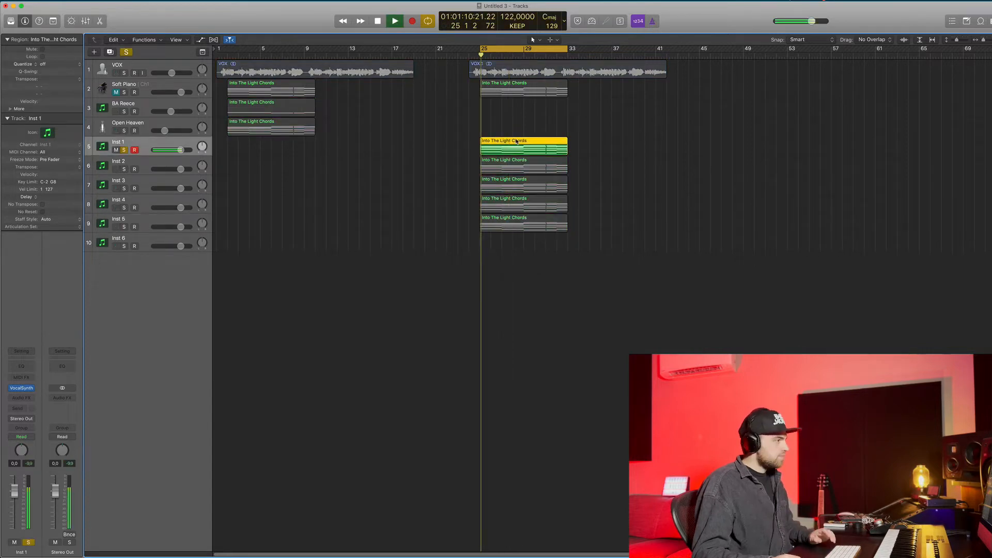
Change the Vocoder character in Inst 1's VocalSynth from Vintage to Hard, audition the sound, and close the plug-in
left_click(21, 387)
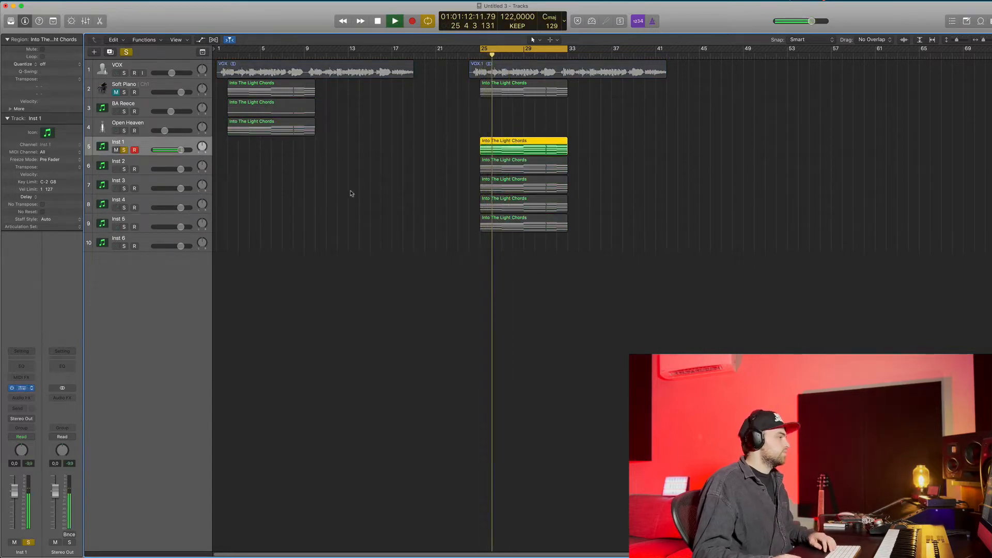
key("space")
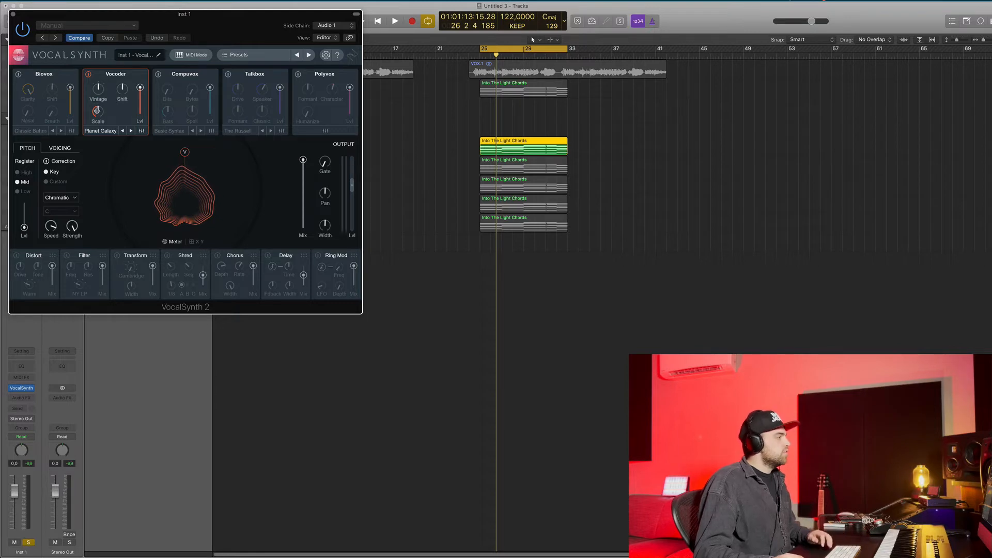
left_click_drag(175, 22, 267, 42)
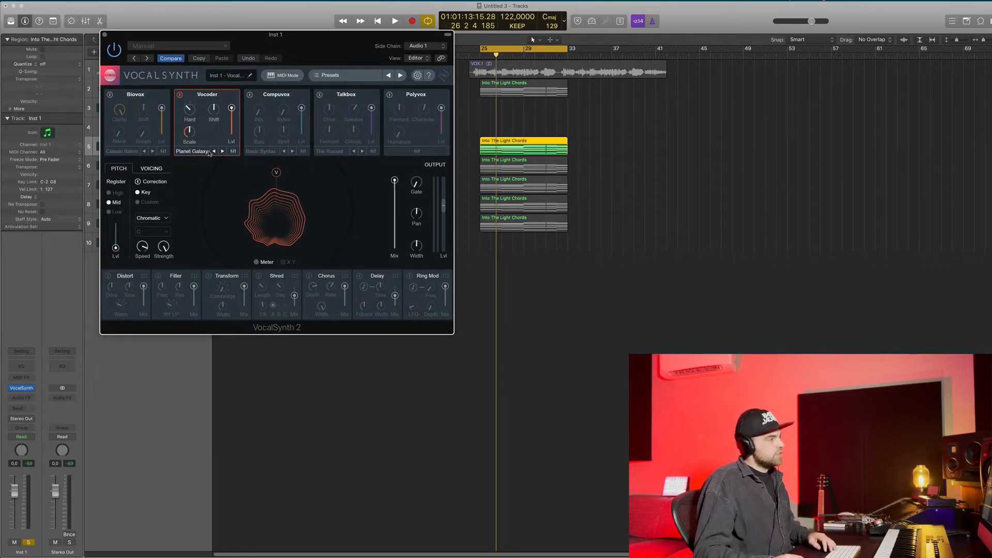
key("space")
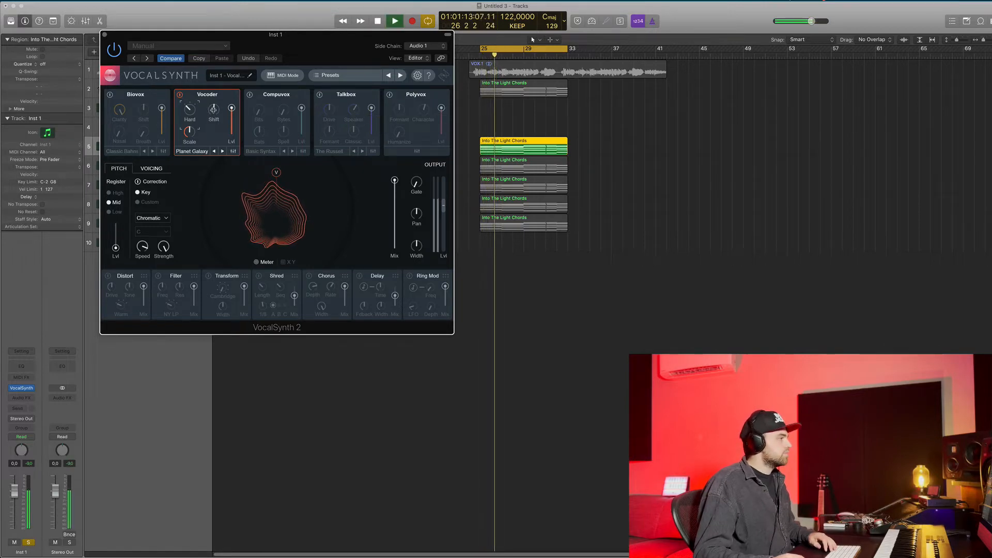
mouse_move(213, 105)
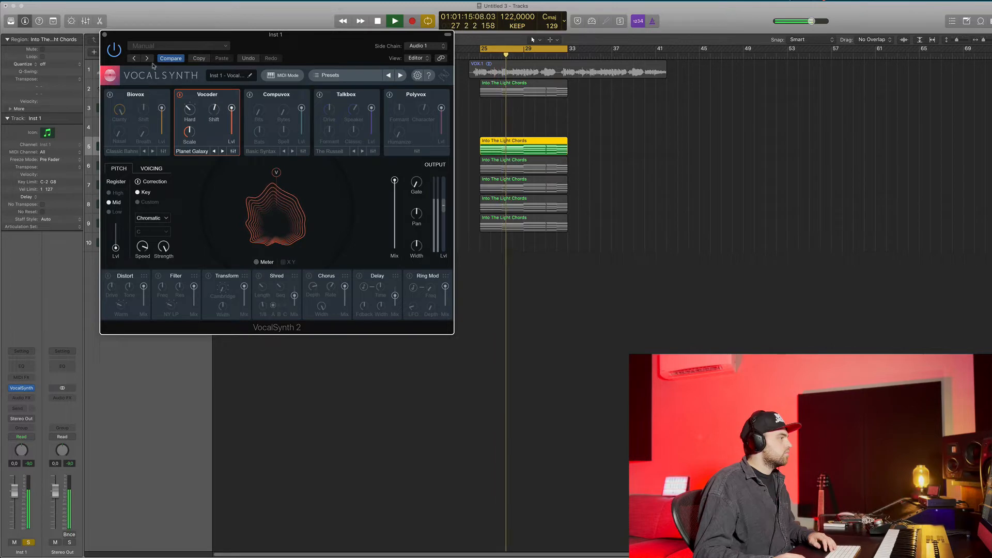
key("super+w")
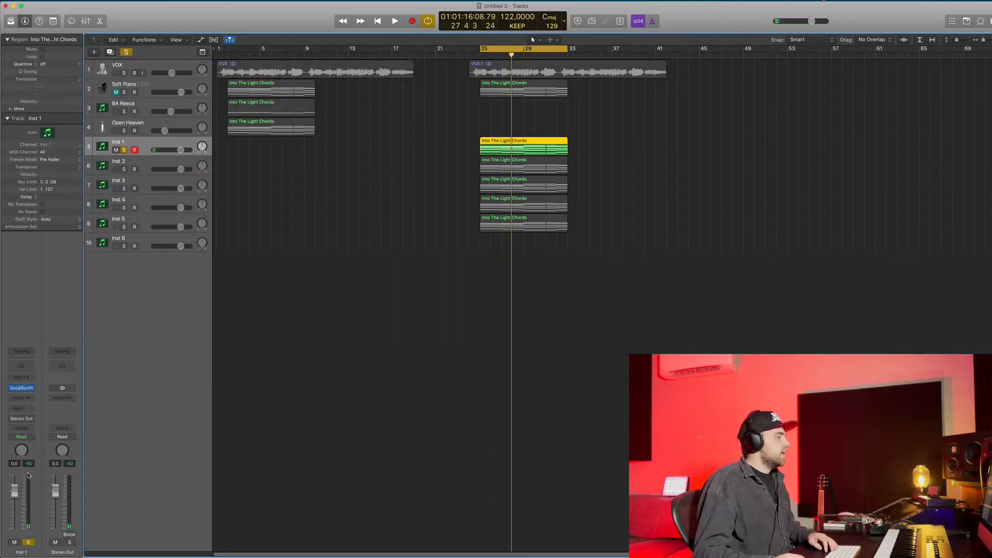
Pan the Inst 1 track hard left to -64 and play the cycled section
right_click(23, 452)
left_click(32, 455)
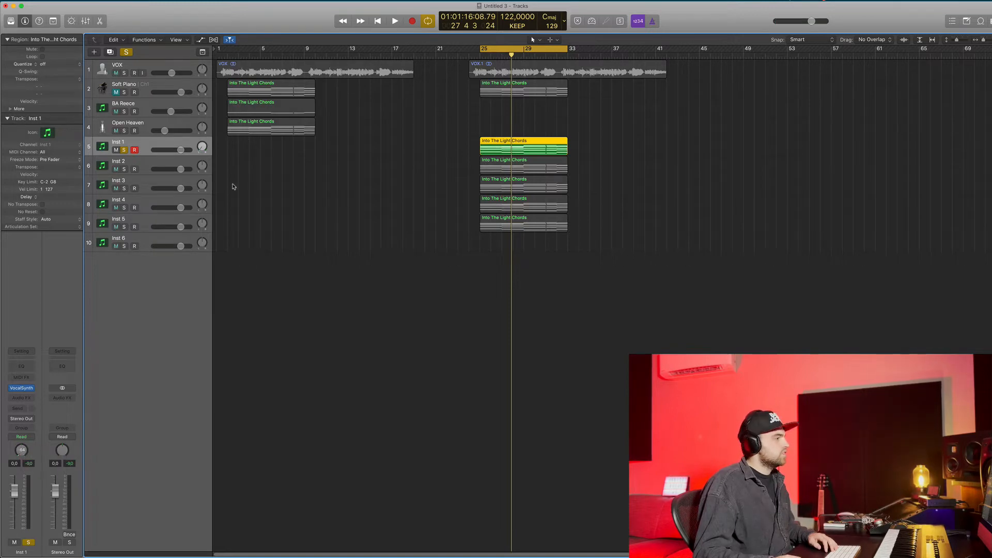
key("space")
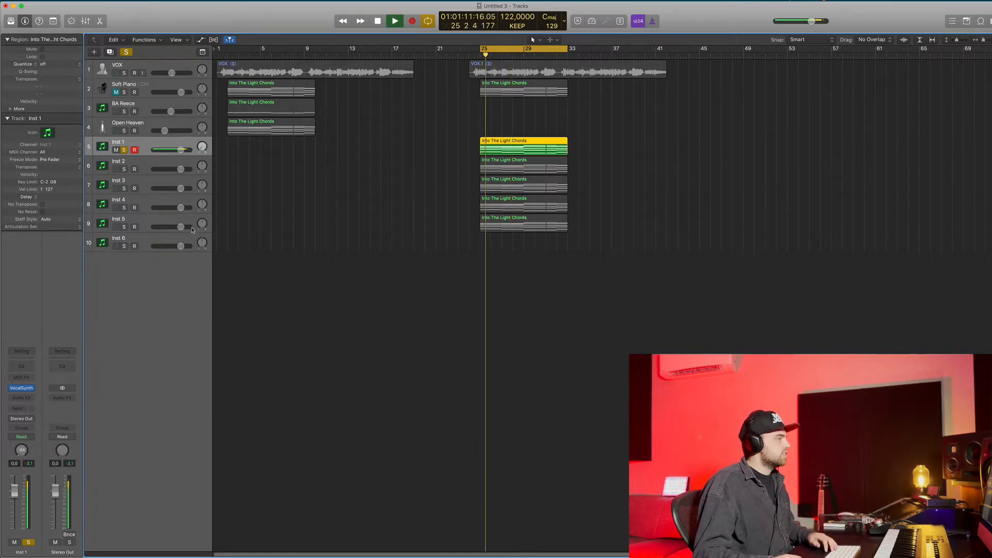
Solo only the Inst 2 track and switch its VocalSynth module from Vocoder to Biovox
left_click(136, 165)
left_click(124, 169, "alt")
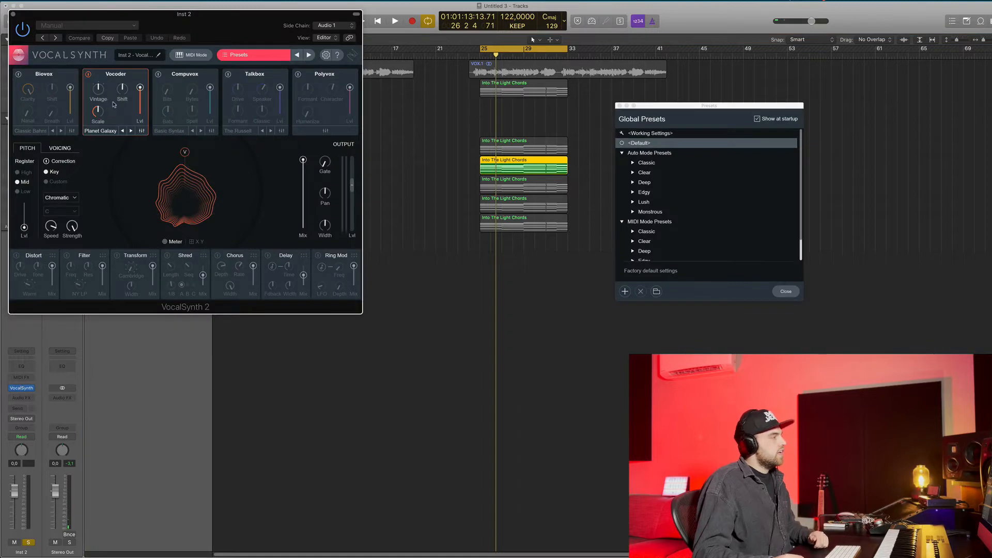
left_click(88, 77)
left_click(18, 74)
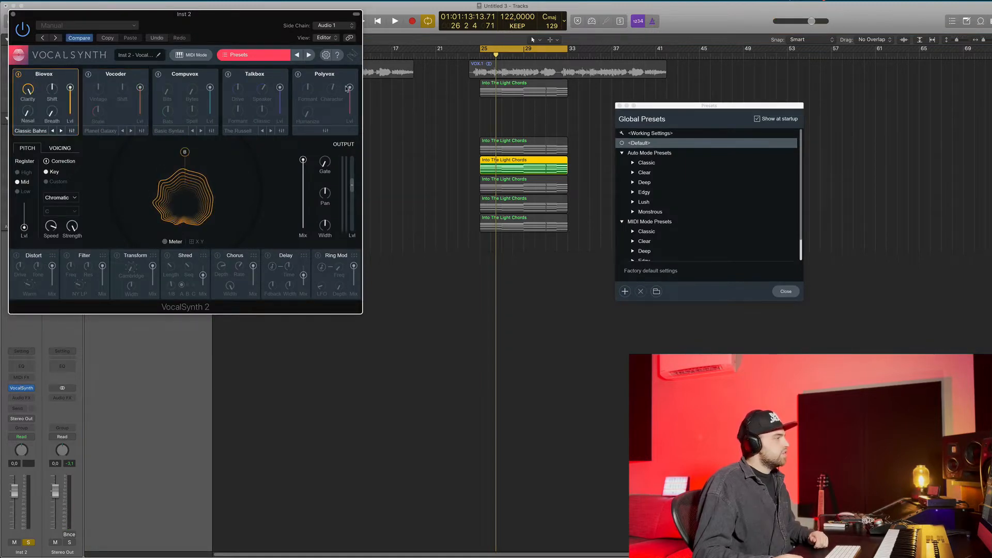
Dismiss the presets browser, audition Inst 2's Biovox sound in the cycle, and hide the plug-in
left_click_drag(259, 19, 382, 94)
key("space")
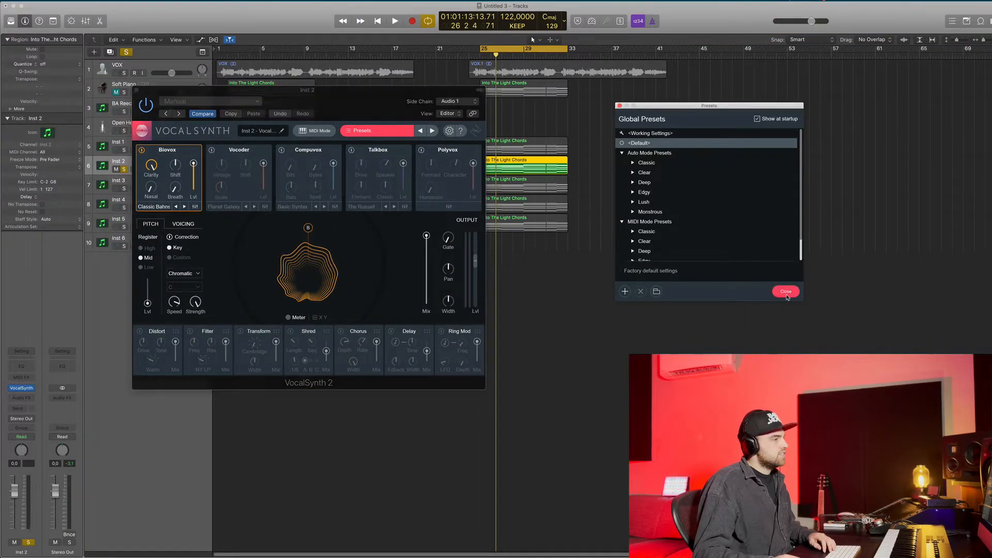
left_click(785, 291)
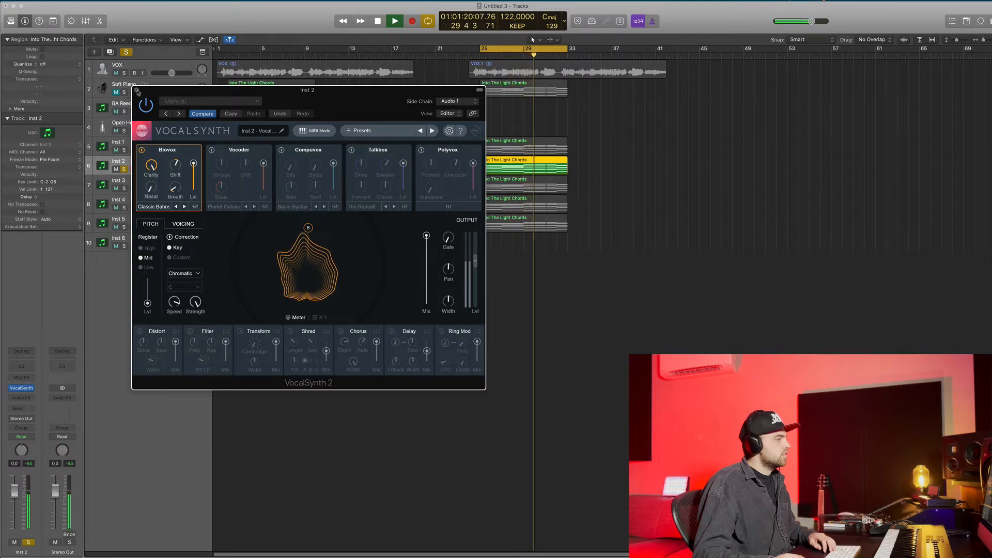
key("v")
key("space")
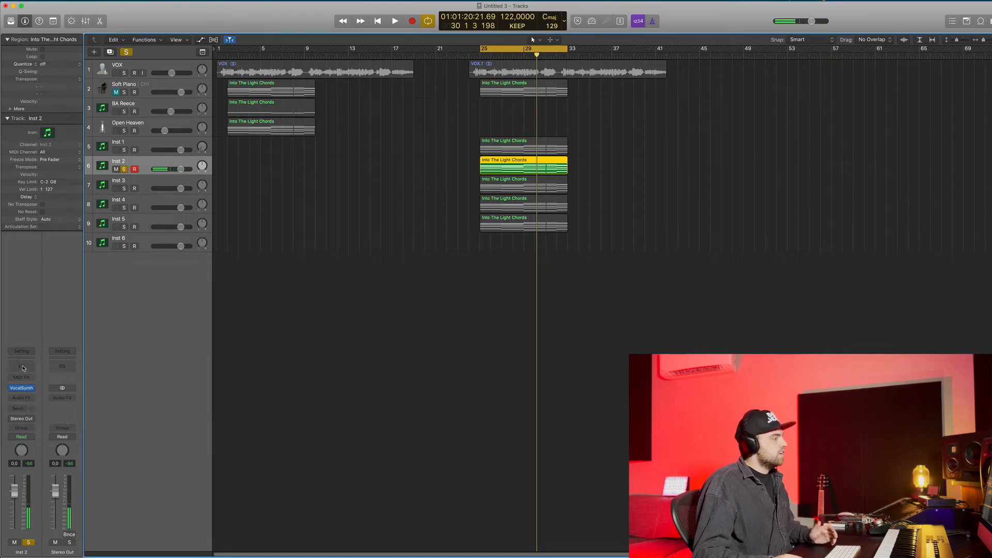
Add a Channel EQ to Inst 2 with a low cut around 200 Hz, audition it, and close the EQ
left_click(25, 367)
left_click(37, 53)
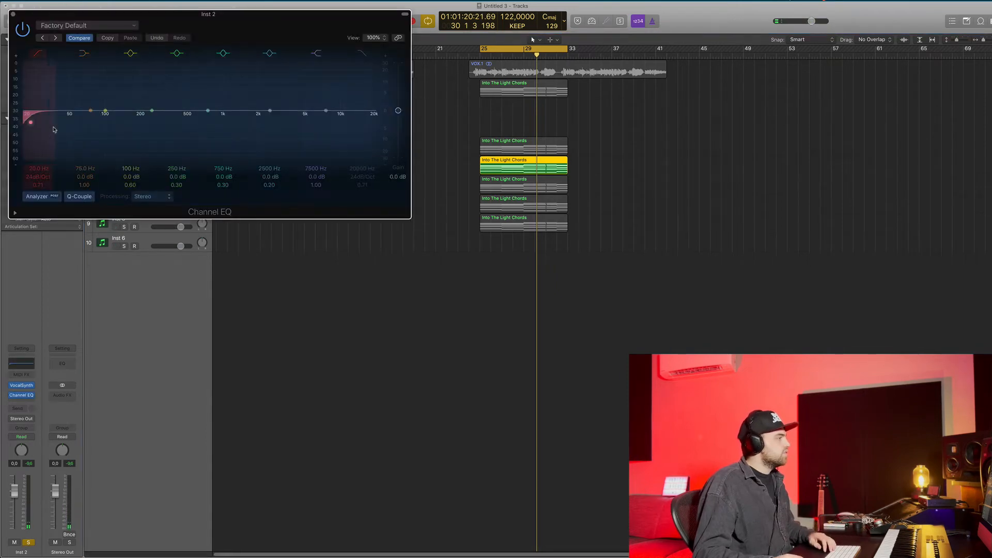
left_click_drag(39, 111, 148, 126)
key("space")
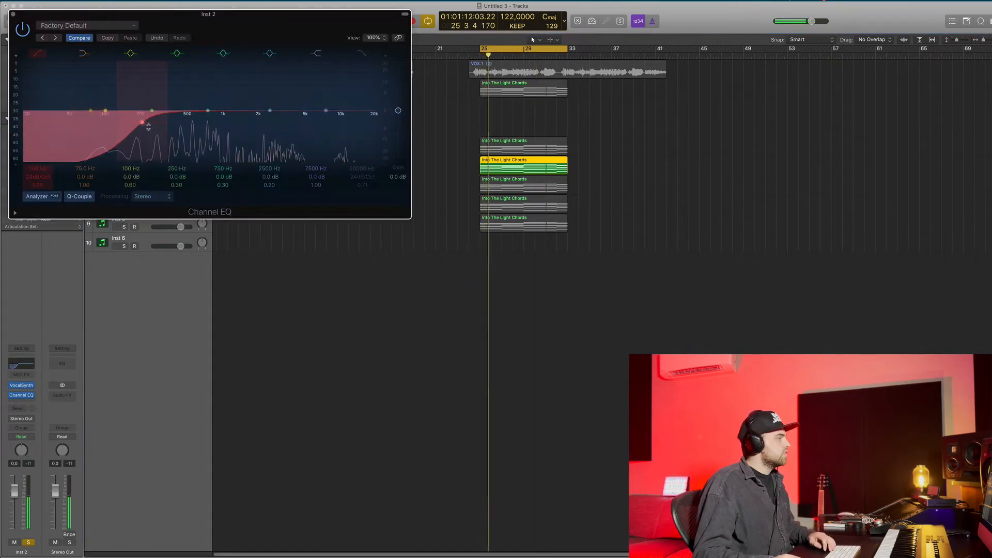
left_click(12, 14)
key("space")
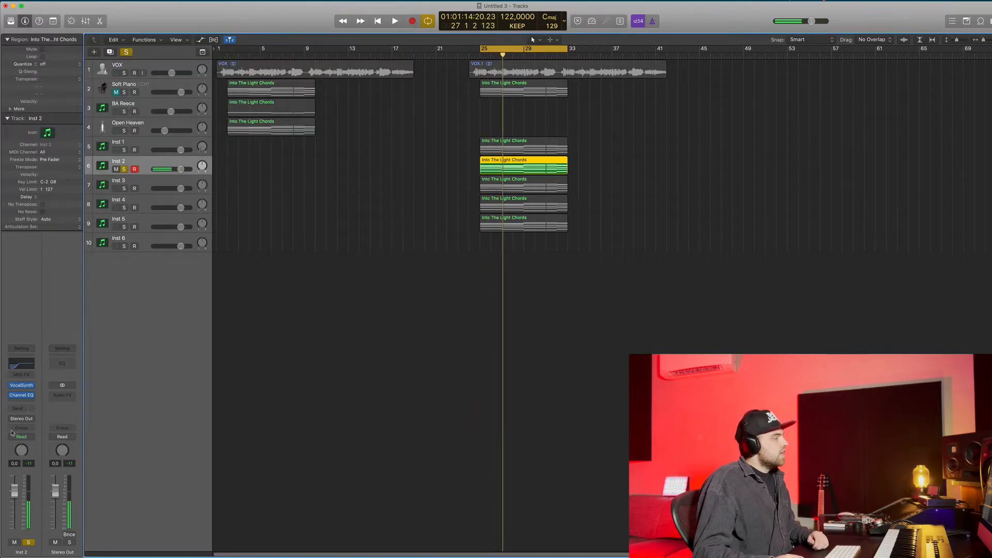
Pan the Inst 2 track hard right to +63 and play the cycled section
left_click_drag(22, 450, 21, 417)
key("space")
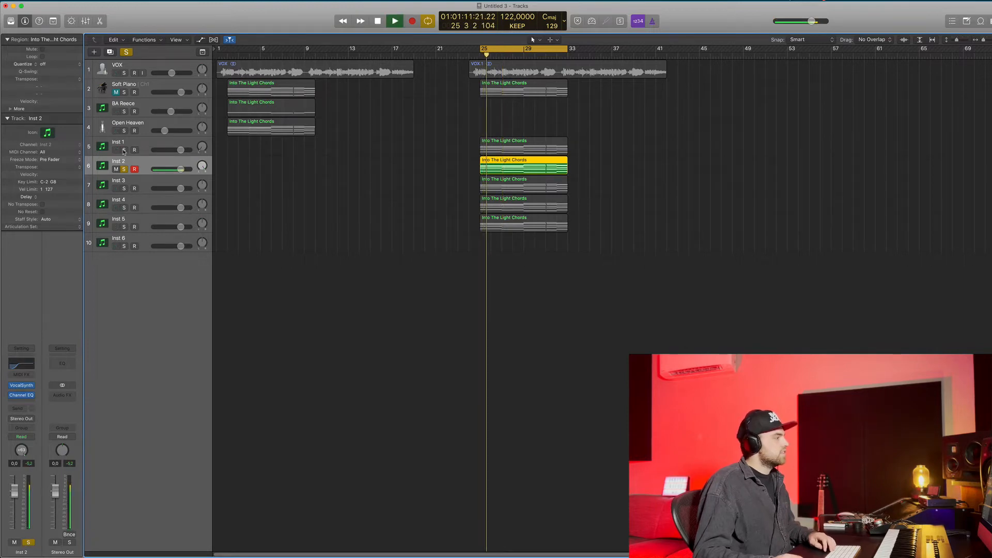
Solo Inst 1 alongside Inst 2 and lower Inst 1's volume slightly
left_click(124, 150)
left_click(136, 143)
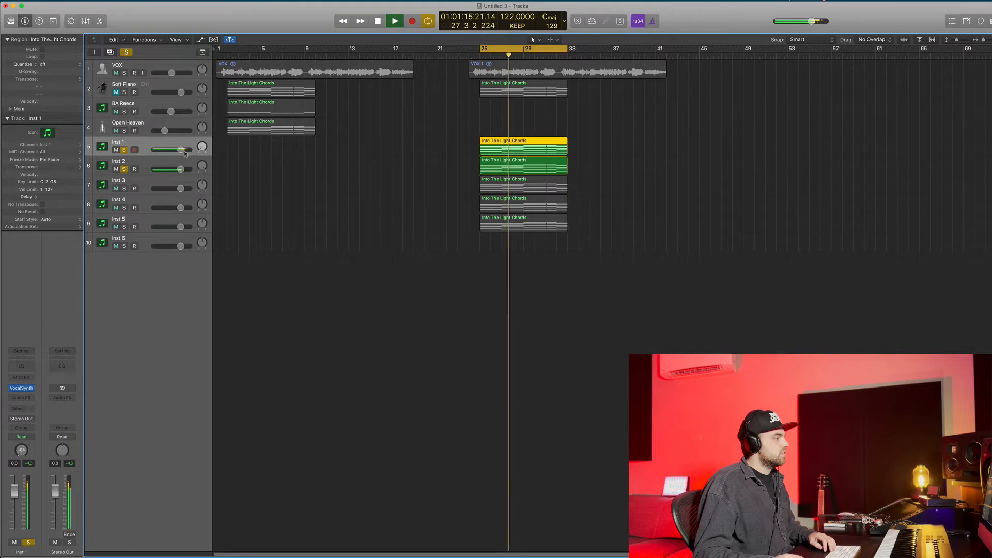
left_click_drag(180, 149, 179, 150)
Solo only the Inst 3 track, switch its VocalSynth module from Vocoder to Compuvox, and dismiss the presets browser
left_click(124, 188, "alt")
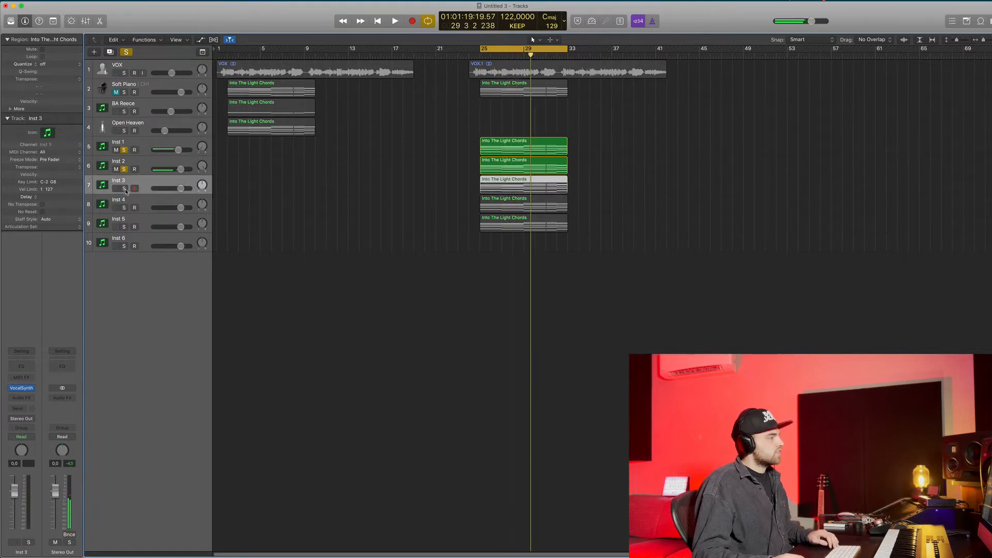
key("space")
left_click(21, 387)
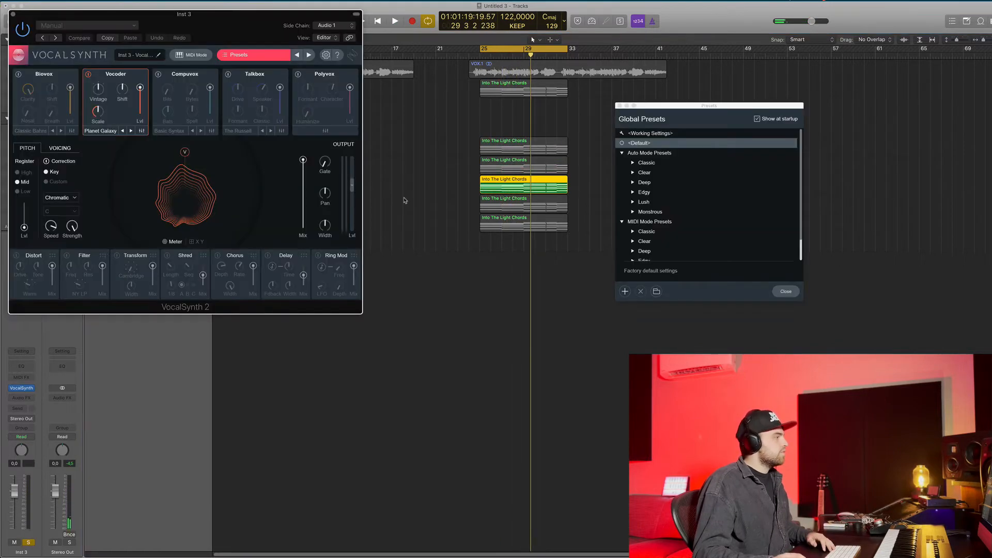
left_click(89, 74)
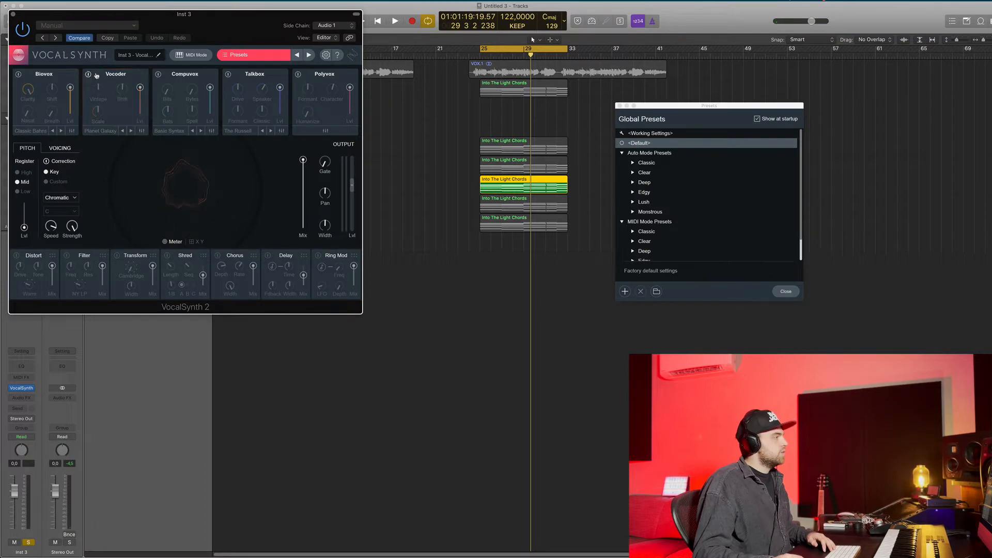
left_click(157, 74)
left_click(775, 292)
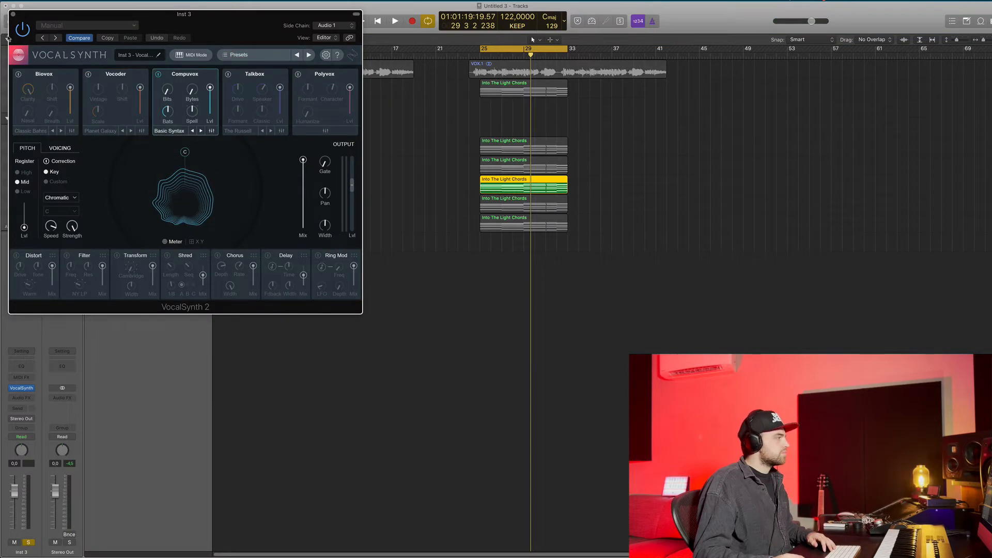
Audition Inst 3's Compuvox sound, hide the plug-in, and pan the track partway left
left_click(13, 14)
key("space")
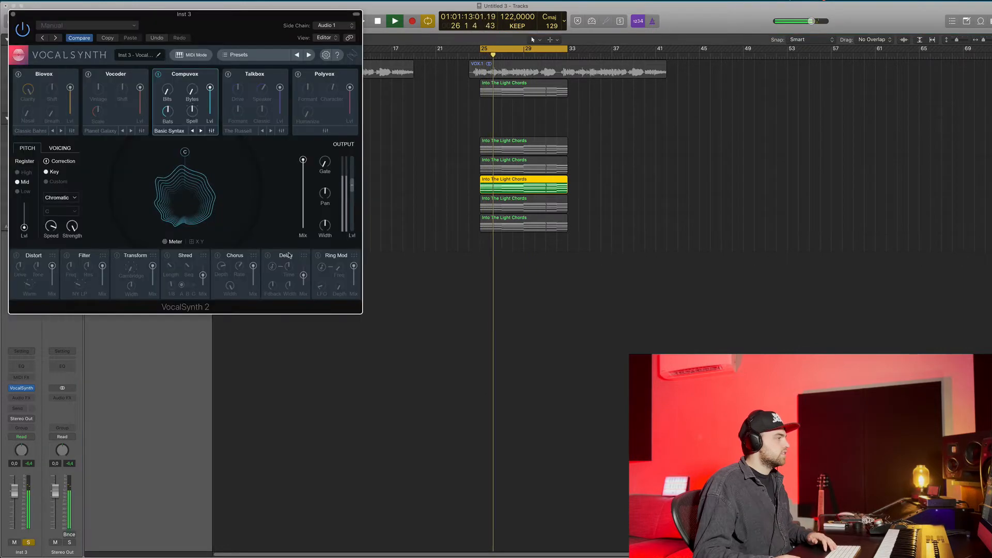
key("v")
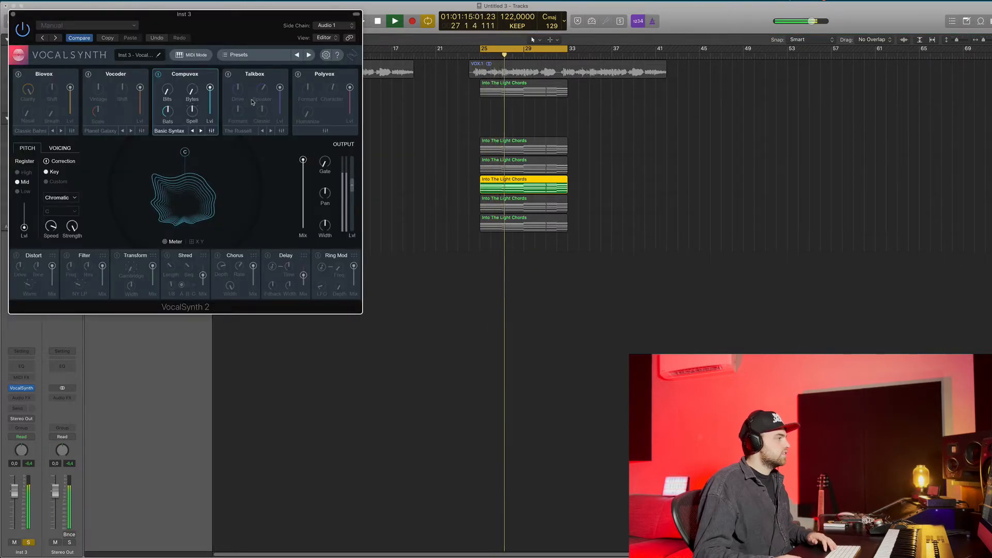
key("v")
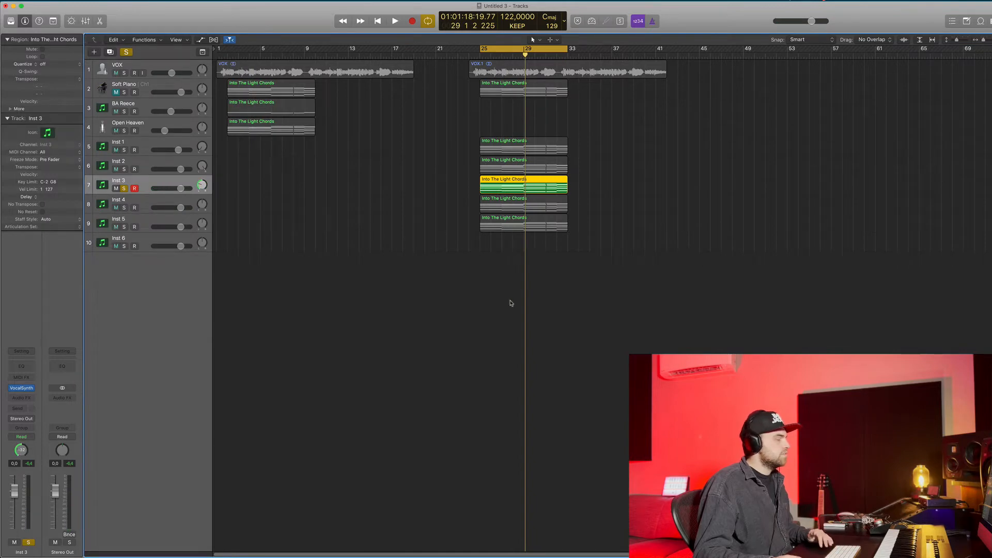
key("space")
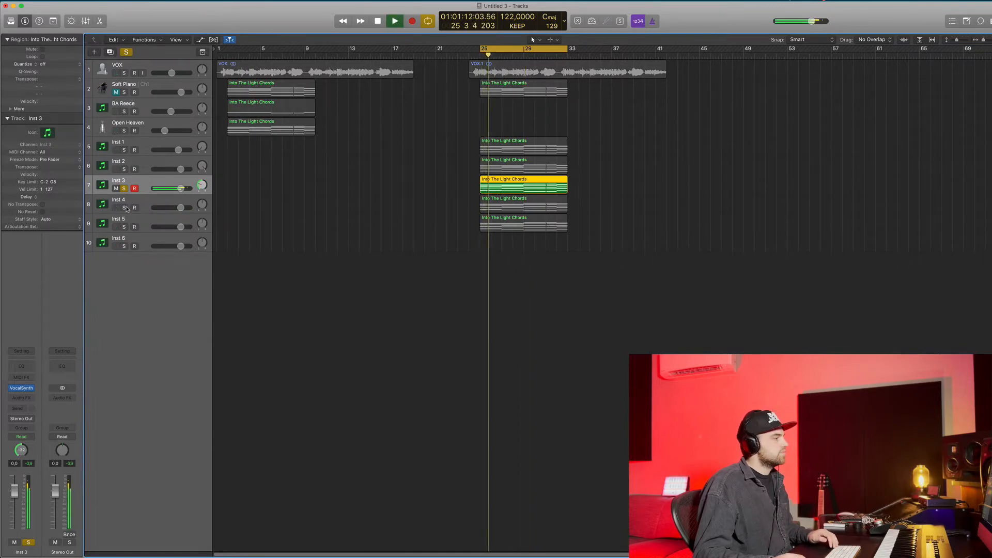
Solo only Inst 4, switch its VocalSynth module from Vocoder to Talkbox, and pan the track partway right
left_click(126, 208)
key("v")
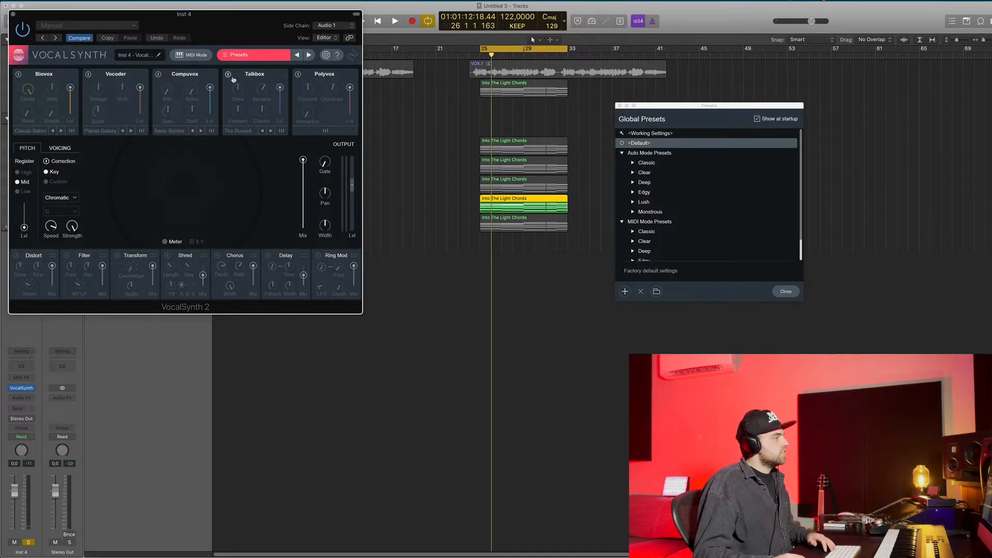
left_click(15, 15)
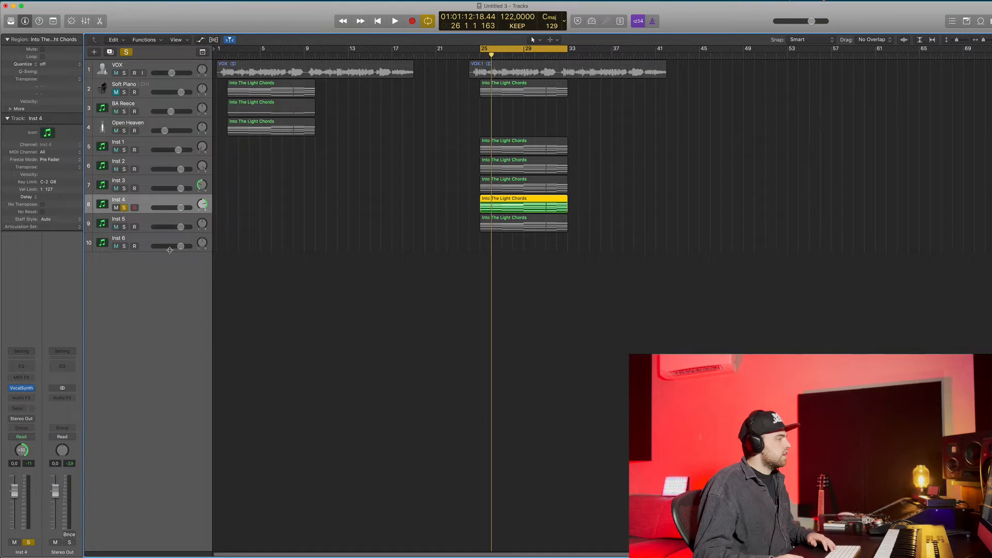
Play the cycled section with Inst 3, Inst 2 and Inst 1 soloed alongside Inst 4
key("space")
left_click(124, 188)
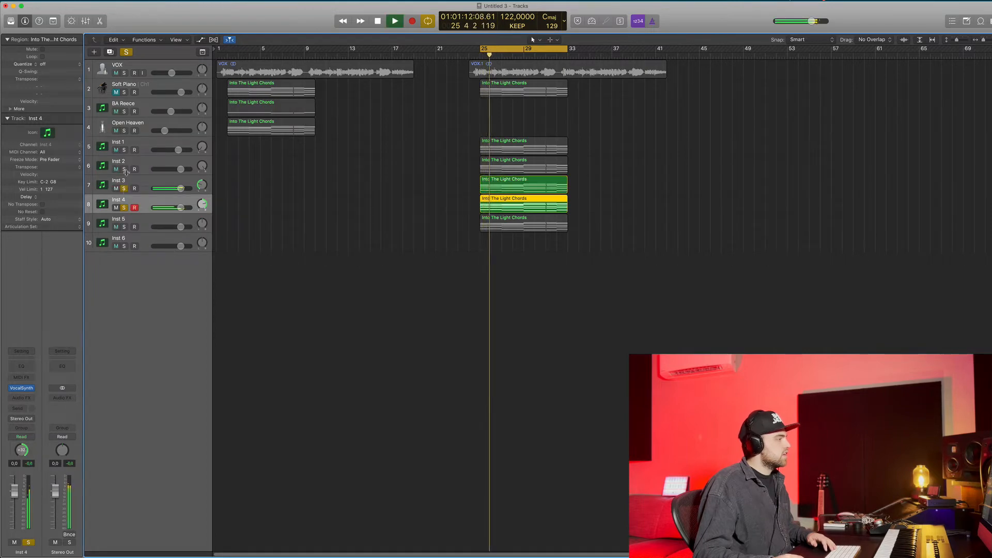
left_click(124, 170)
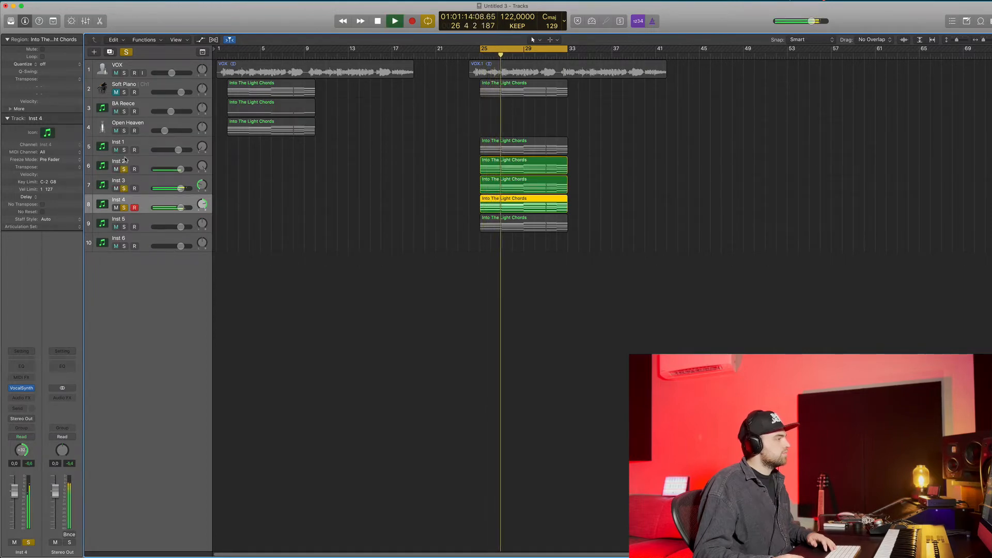
left_click(124, 150)
left_click(642, 220)
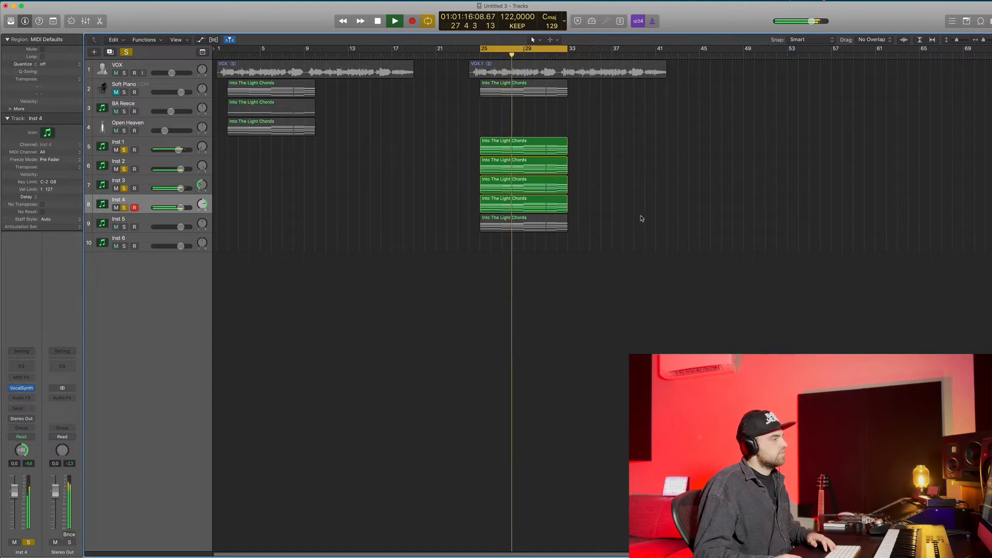
key("space")
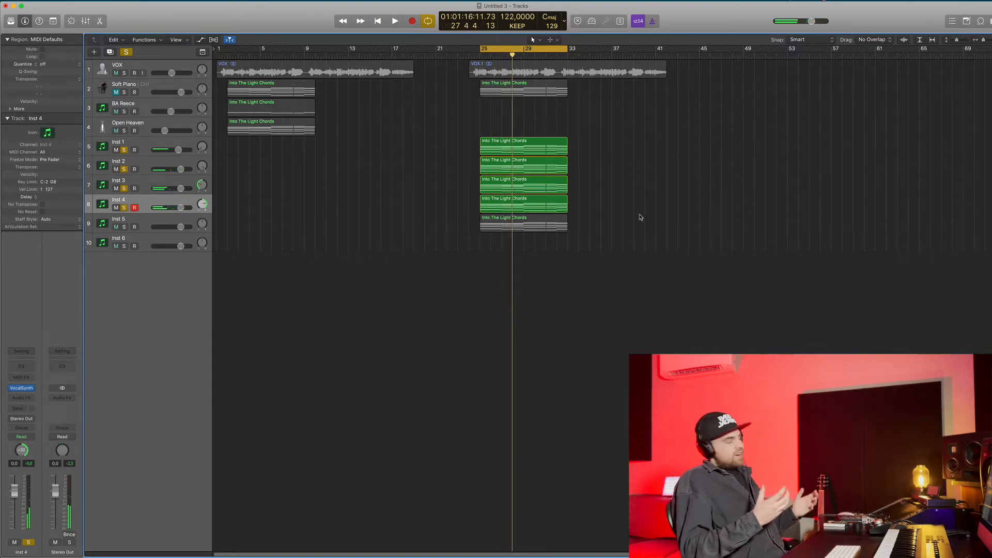
Lower the volume of Inst 3 and Inst 4 together to -4.1 dB
left_click(560, 201)
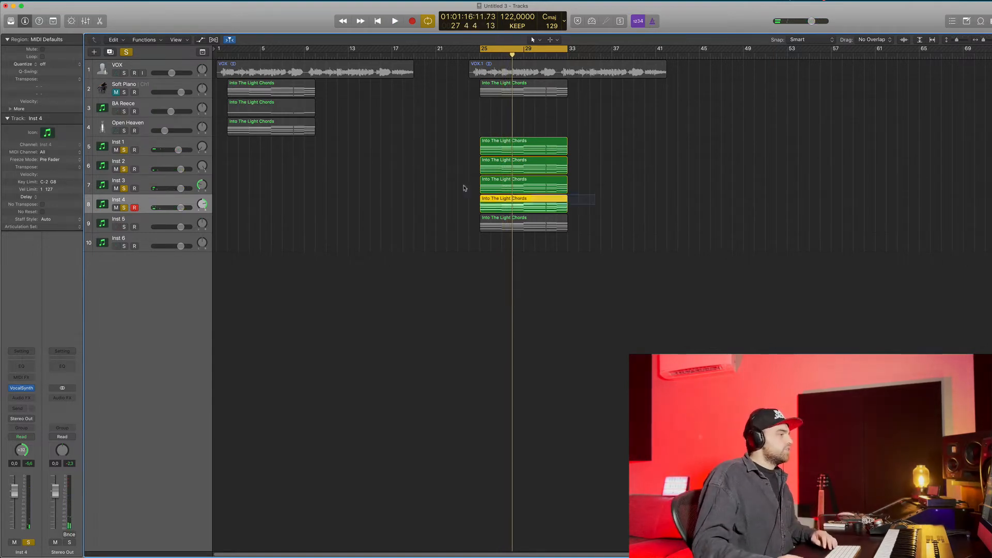
left_click(483, 185, "shift")
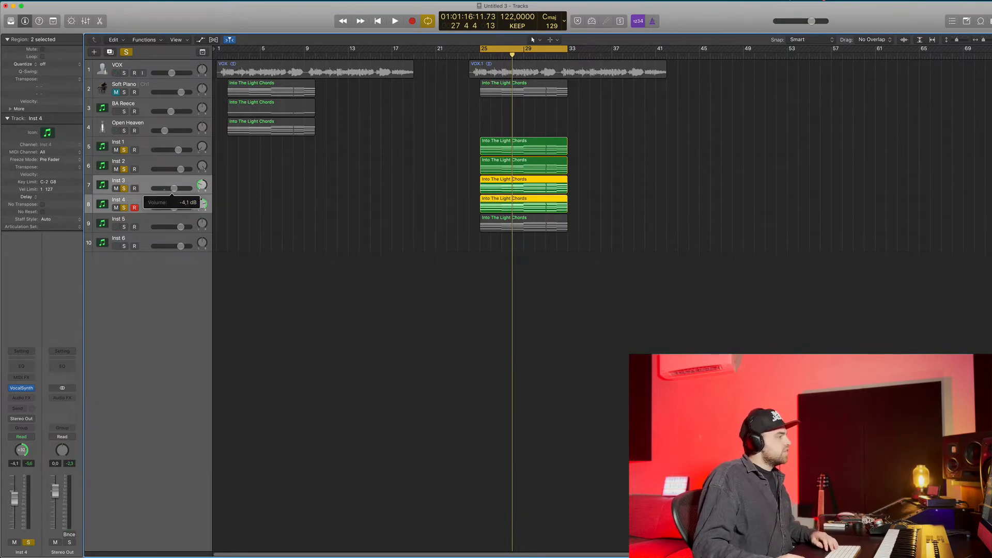
left_click(193, 257)
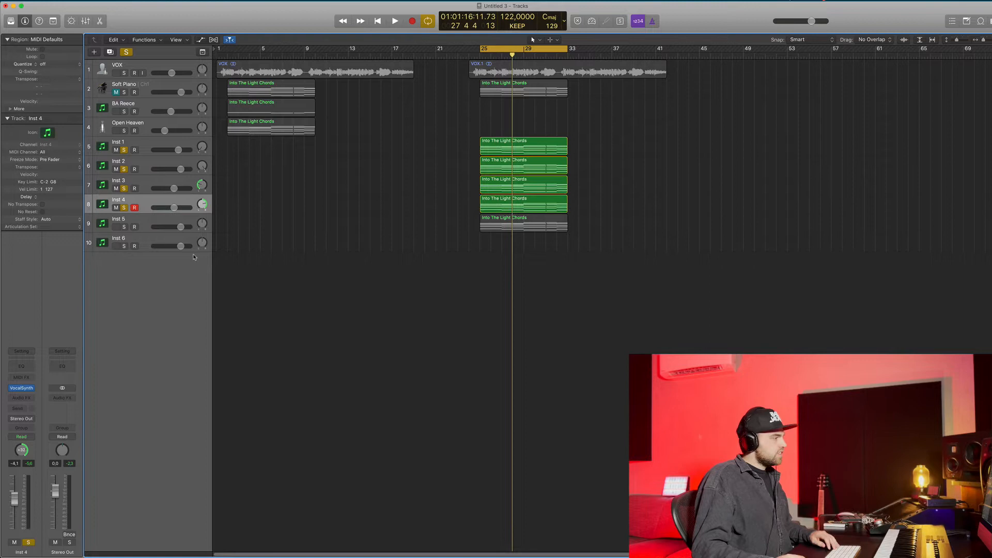
Solo only Inst 5 and load the Classic auto-mode preset Flight of the Angels in its VocalSynth
left_click(129, 221)
left_click(124, 227, "alt")
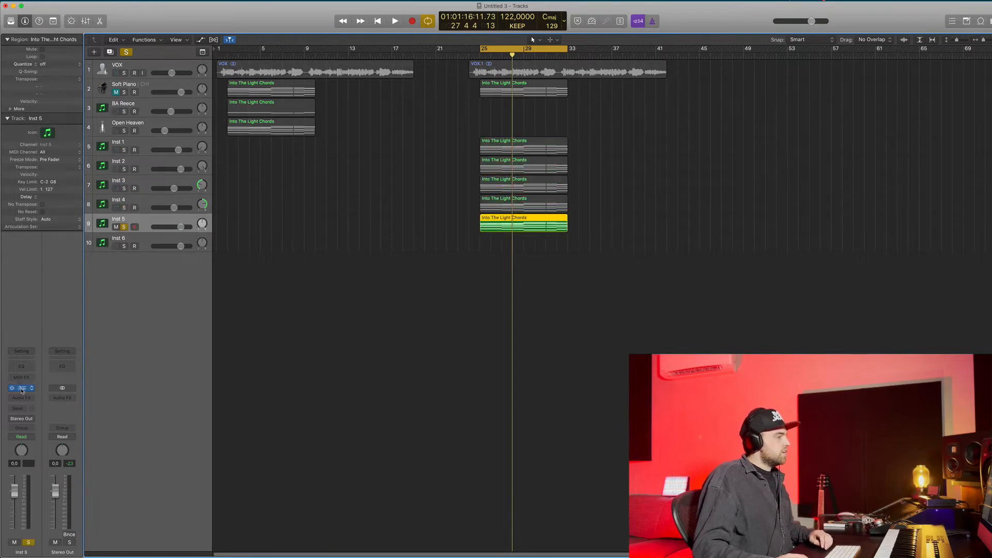
left_click(22, 387)
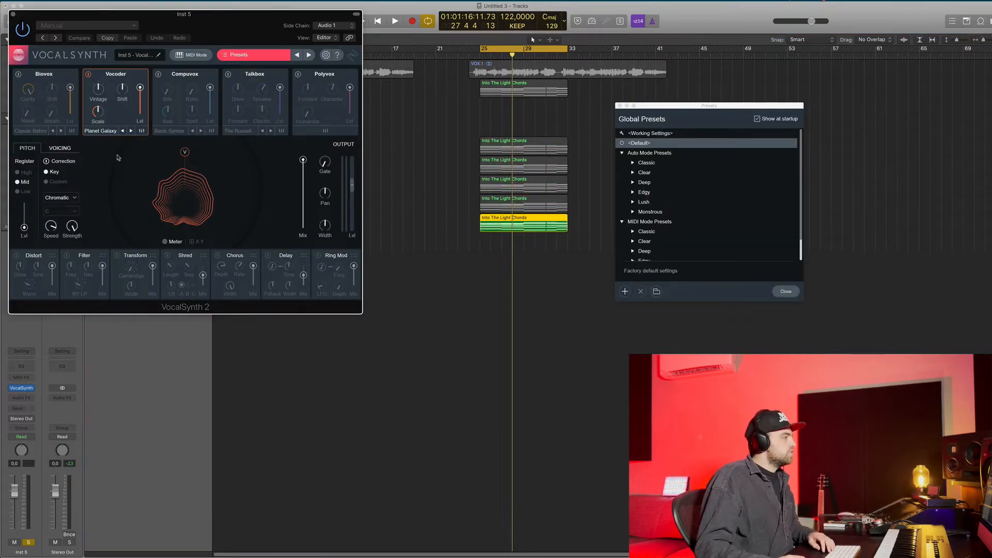
left_click(249, 57)
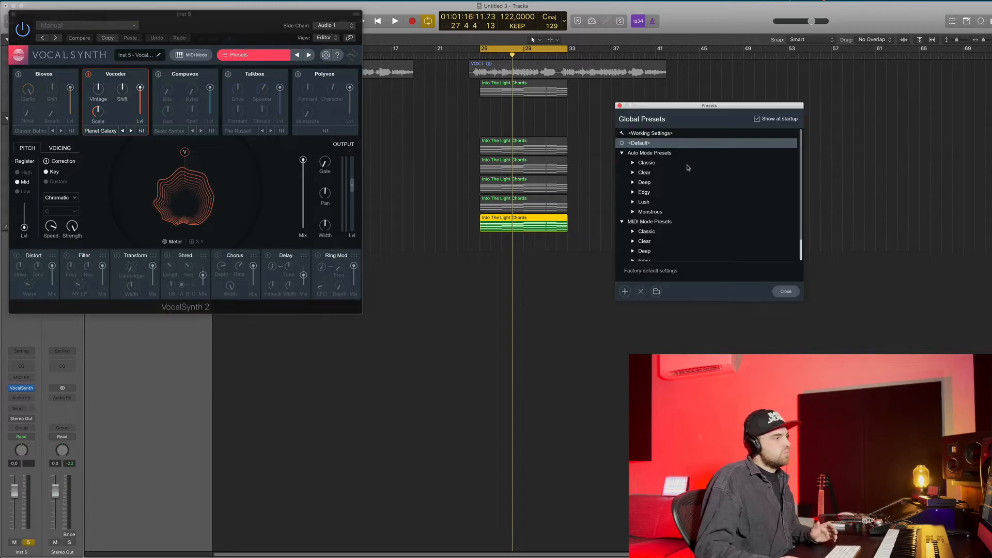
left_click(633, 163)
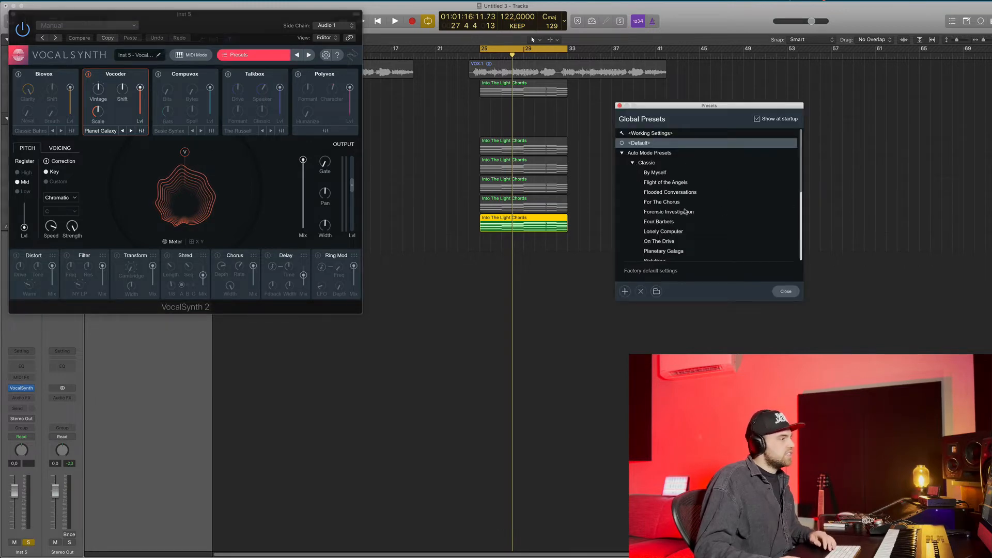
left_click(668, 184)
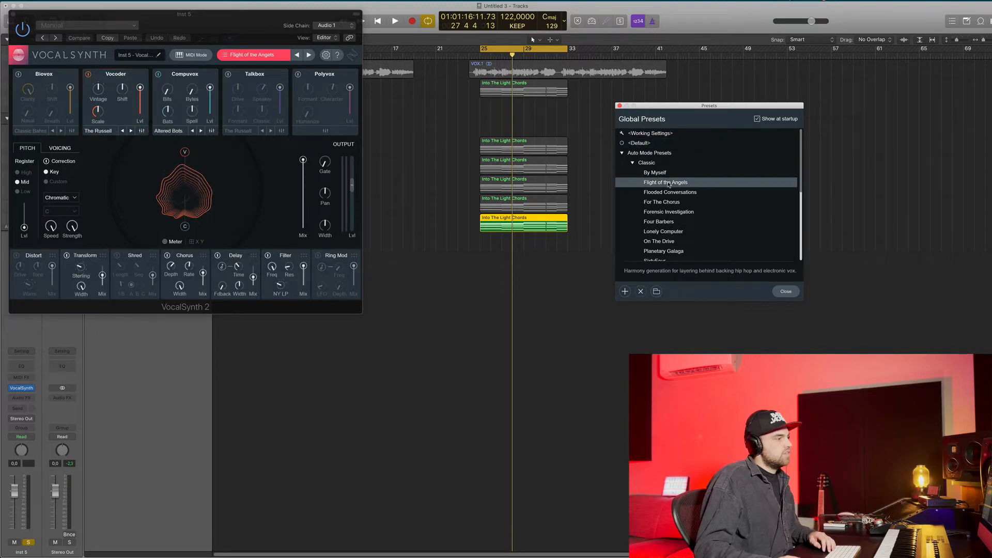
left_click(785, 291)
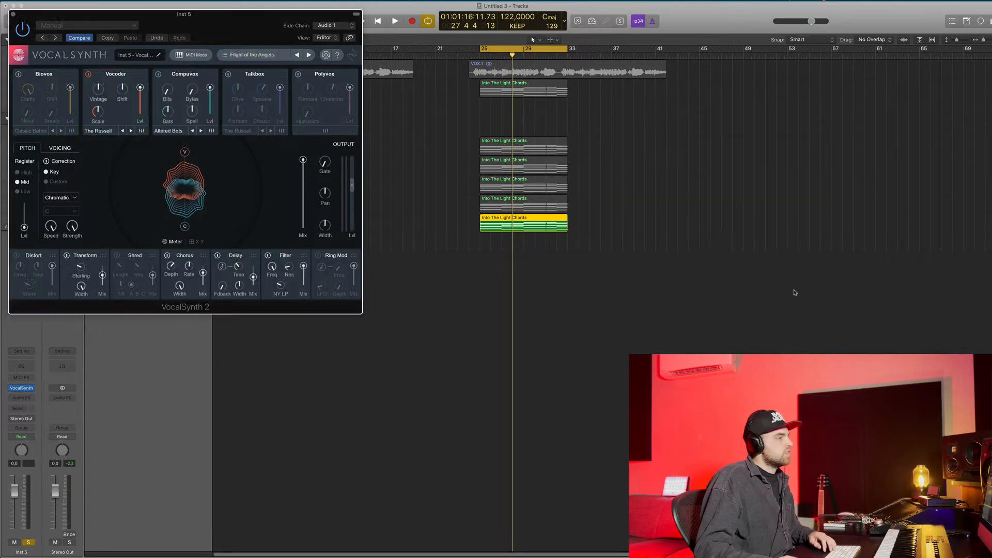
Audition other Classic auto-mode presets in Inst 5's VocalSynth during playback, from Flooded Conversations through Four Barbers to Lonely Computer
key("space")
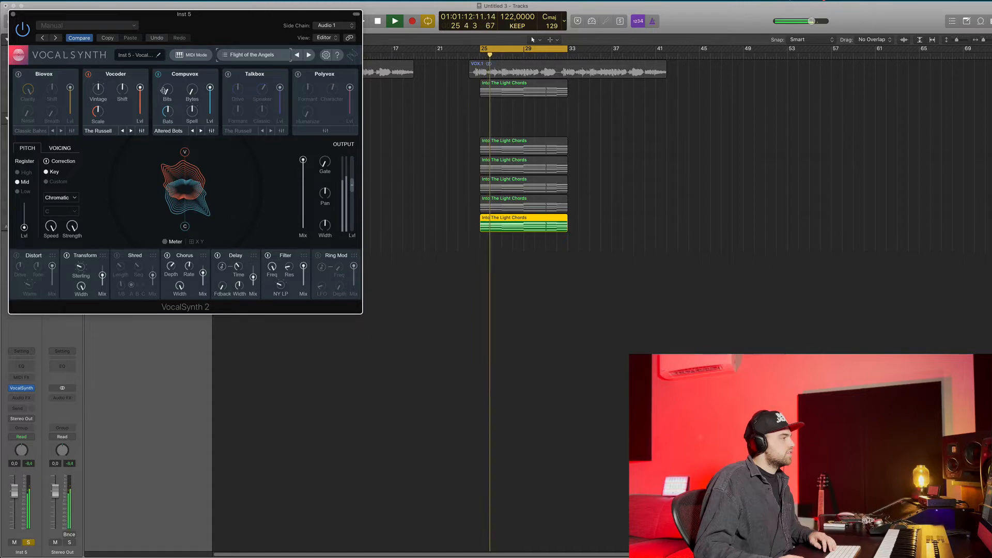
left_click(306, 55)
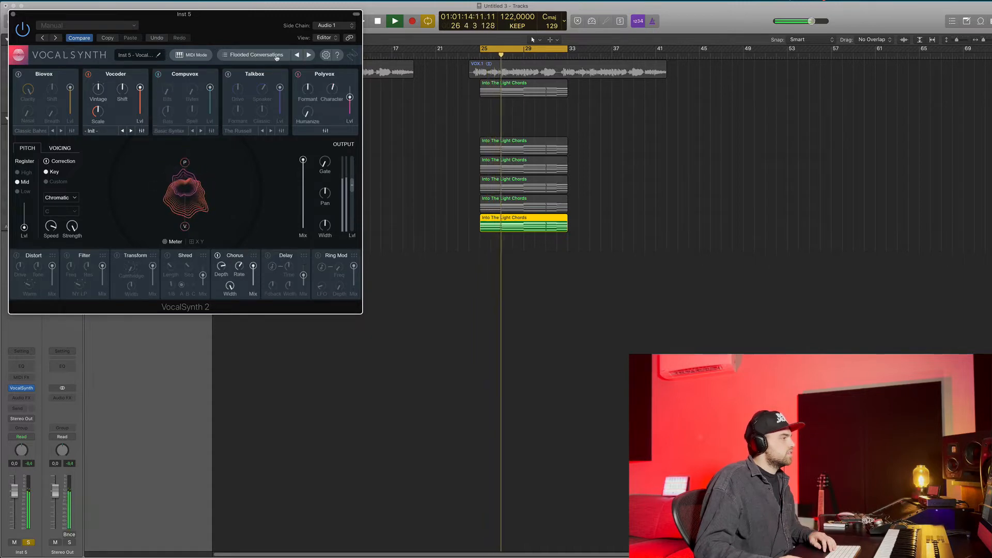
left_click(308, 55)
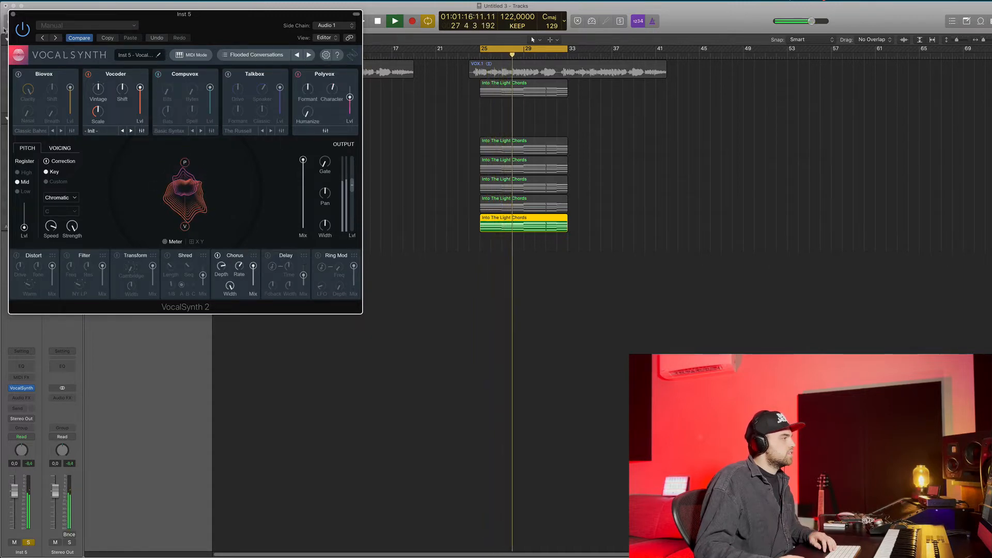
left_click(309, 55)
left_click(309, 55)
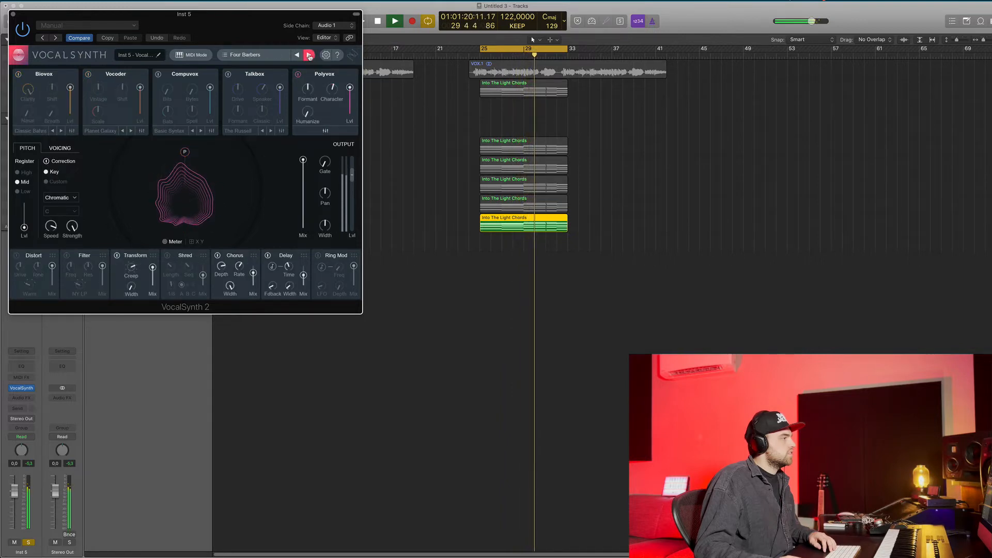
left_click(270, 55)
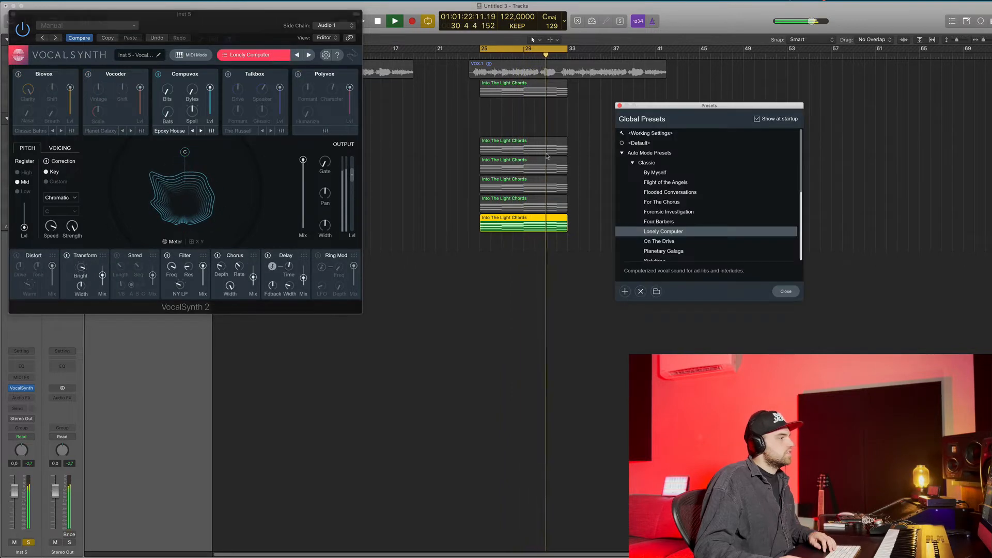
left_click(414, 129)
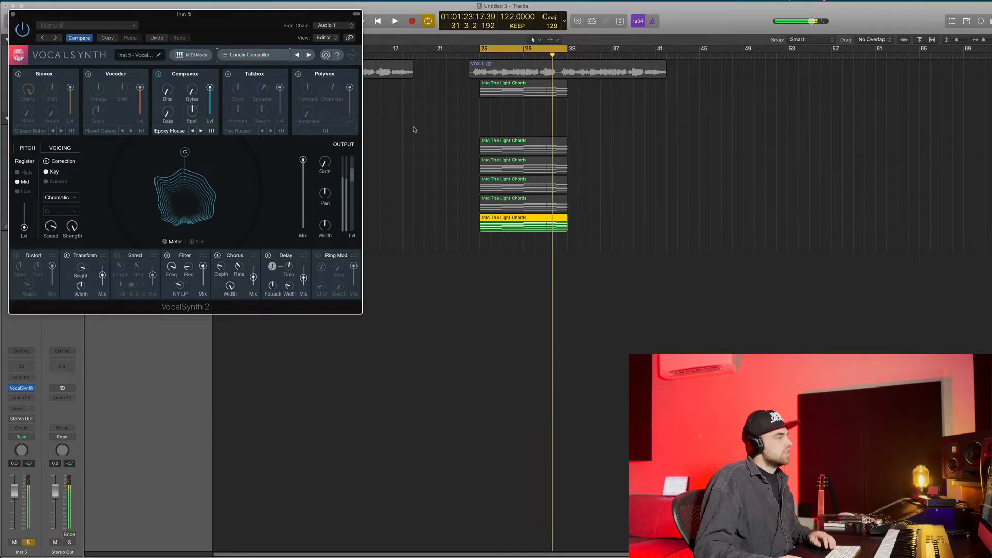
Load the Classic auto-mode preset By Myself in Inst 5's VocalSynth and listen to it briefly with the cycled section
left_click(276, 59)
left_click(658, 174)
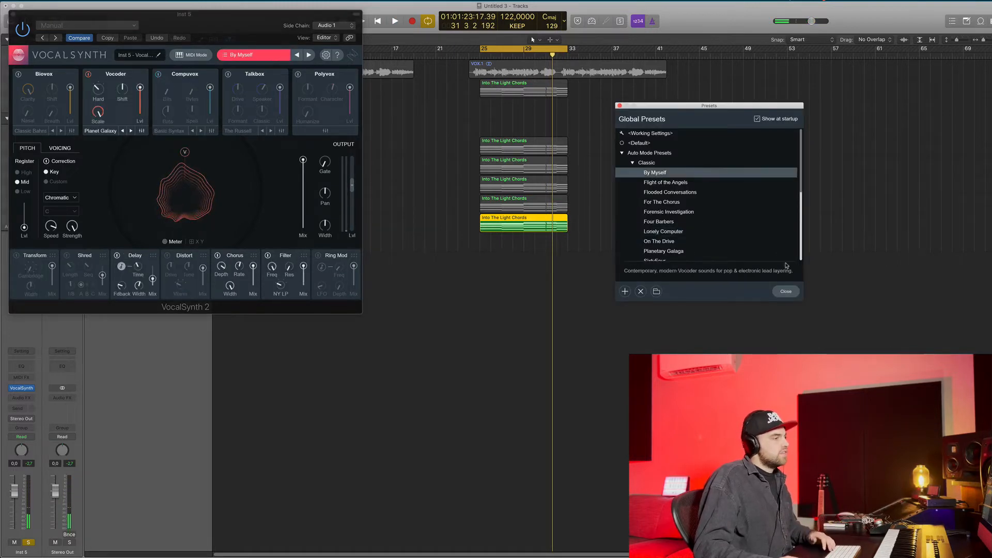
left_click(785, 291)
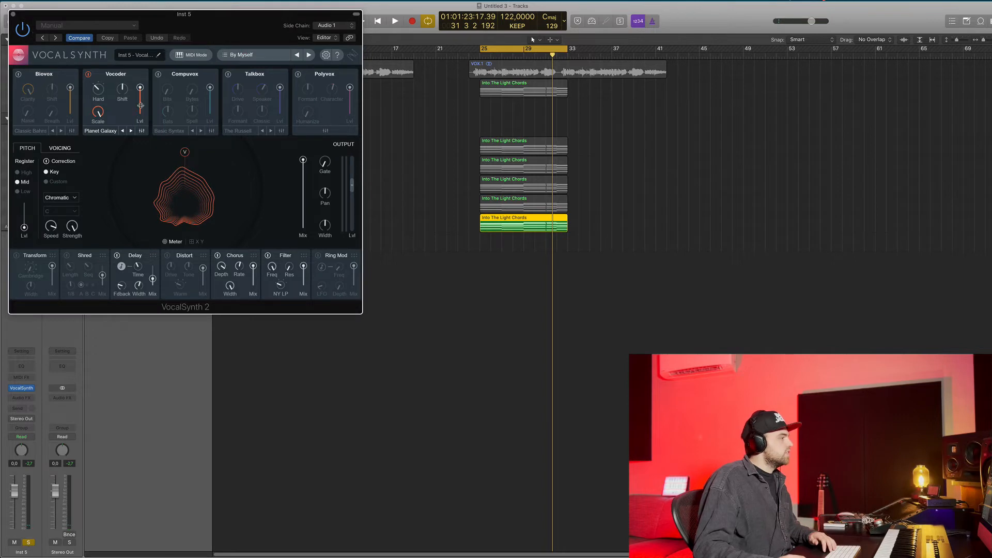
key("space")
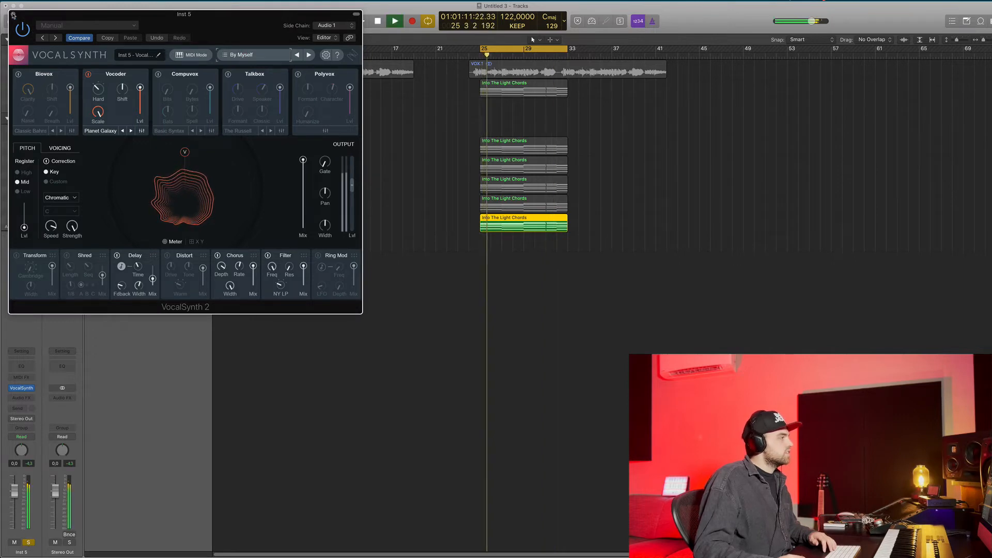
key("v")
key("space")
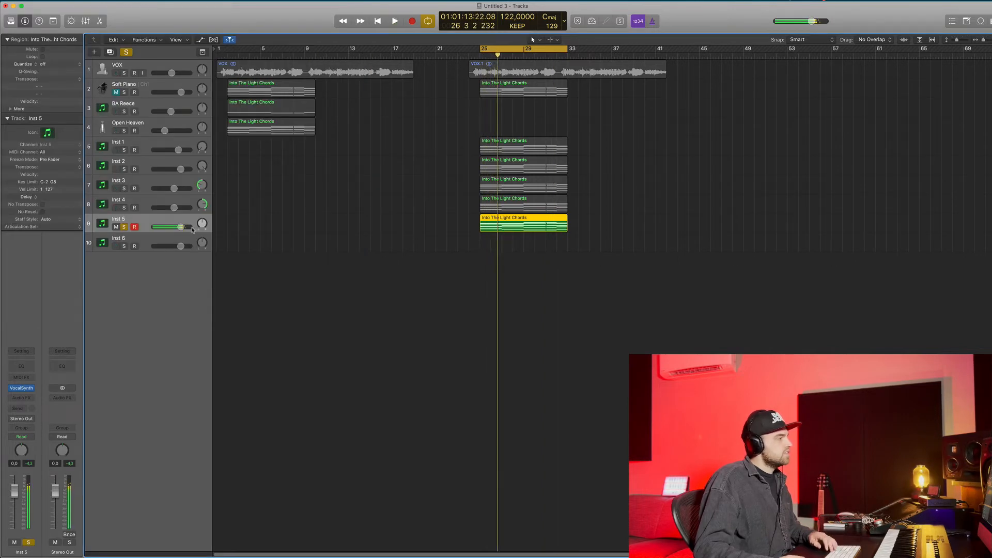
Solo Inst 4, Inst 3, Inst 2 and Inst 1 alongside Inst 5 and play the cycled section
left_click(124, 208)
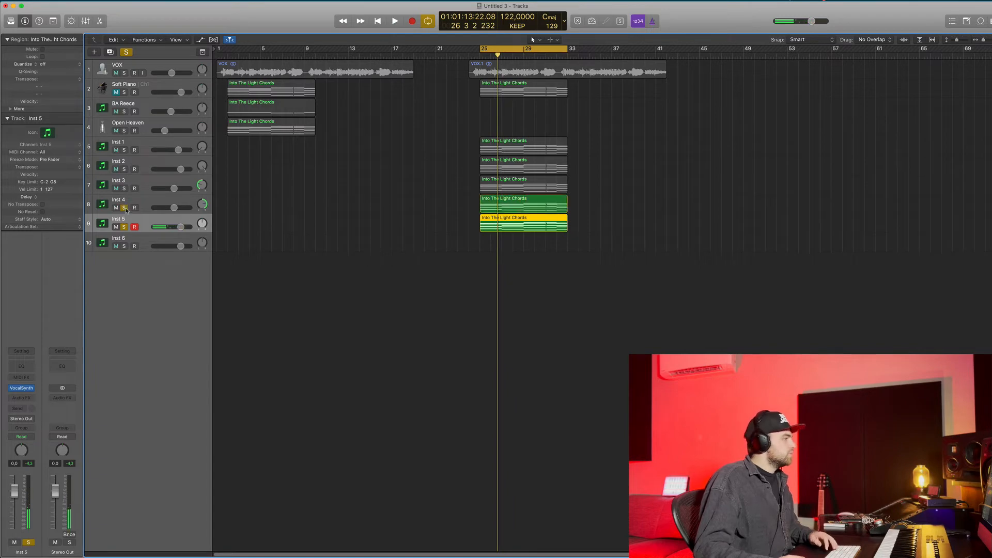
left_click(124, 189)
left_click(124, 169)
left_click(124, 150)
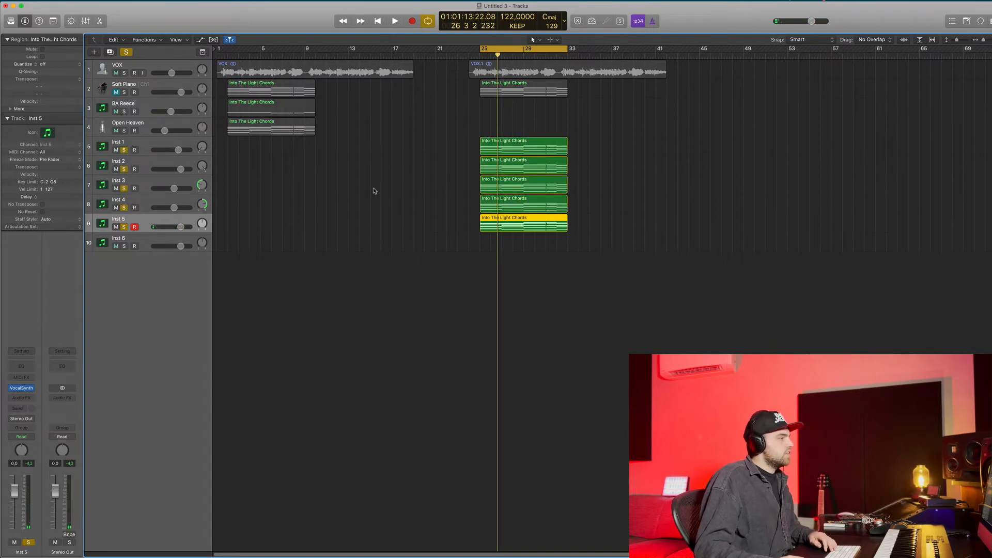
key("space")
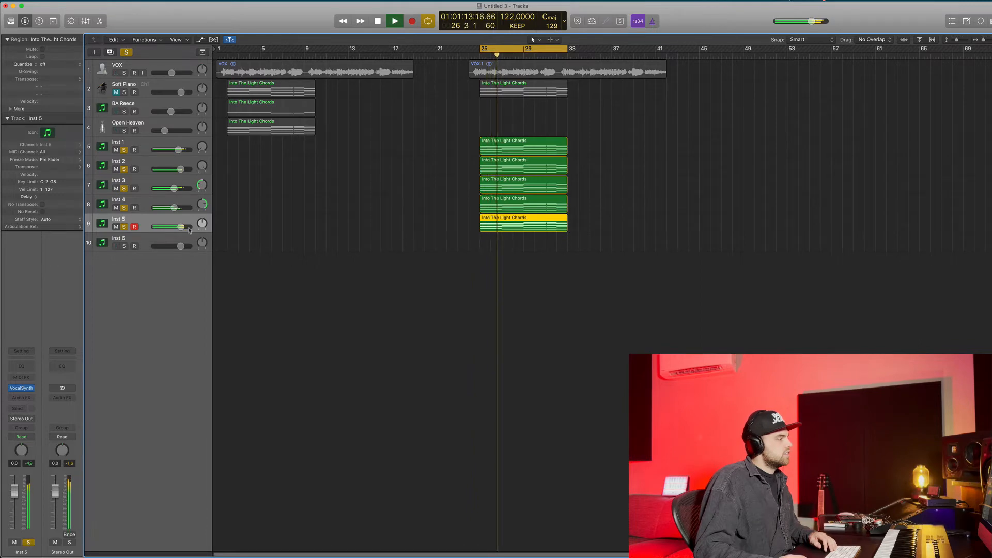
Lower the volume of Inst 5 to about -9.4 dB while checking it against the other soloed tracks
key("space")
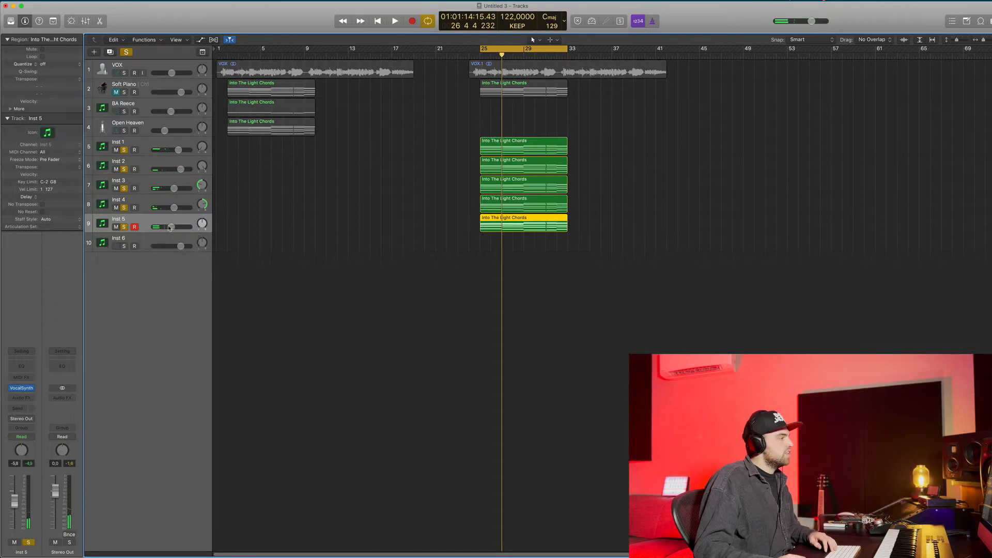
key("space")
left_click_drag(171, 232, 166, 229)
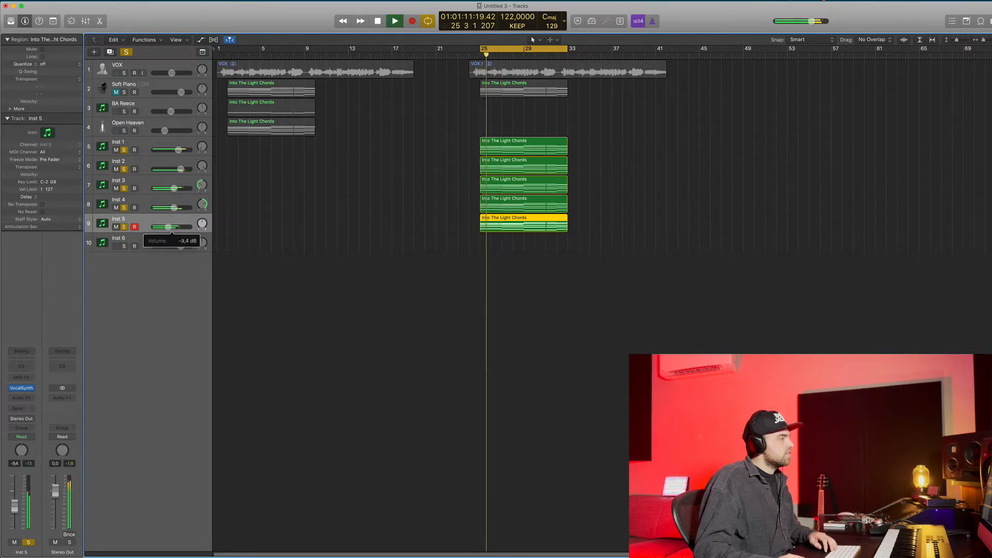
left_click(667, 266)
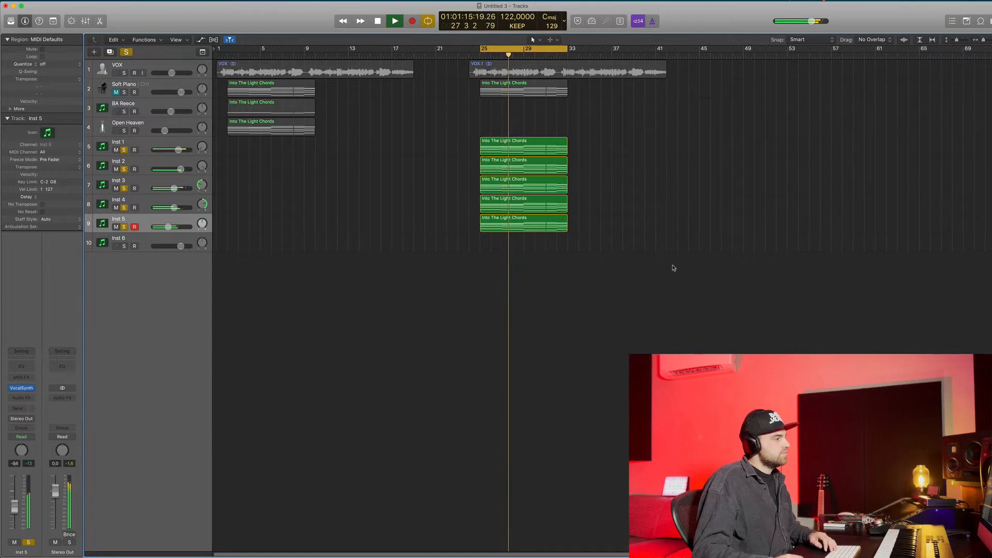
key("space")
Copy the Into The Light Chords region from Inst 5 to Inst 6 at bar 25 and solo Inst 6
left_click(554, 228)
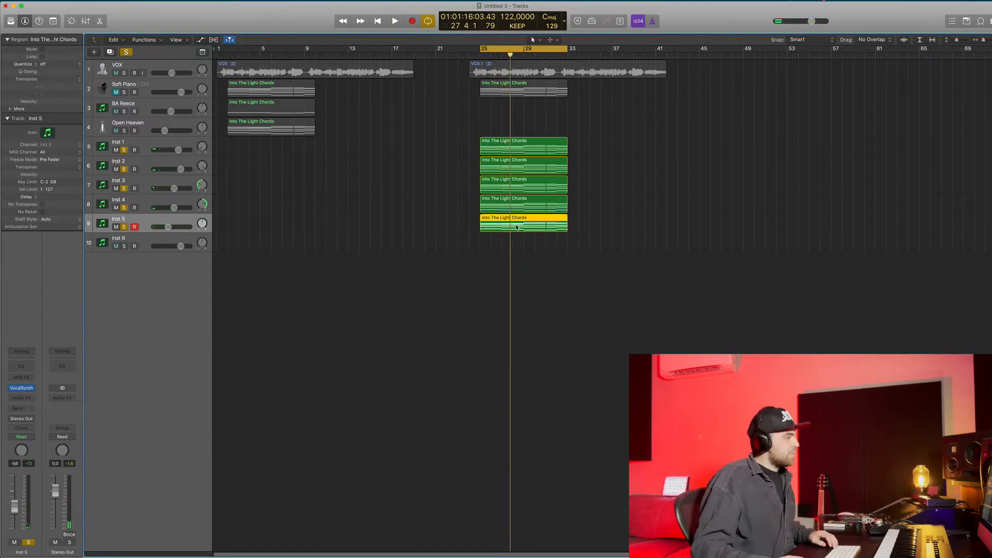
left_click_drag(516, 227, 485, 244)
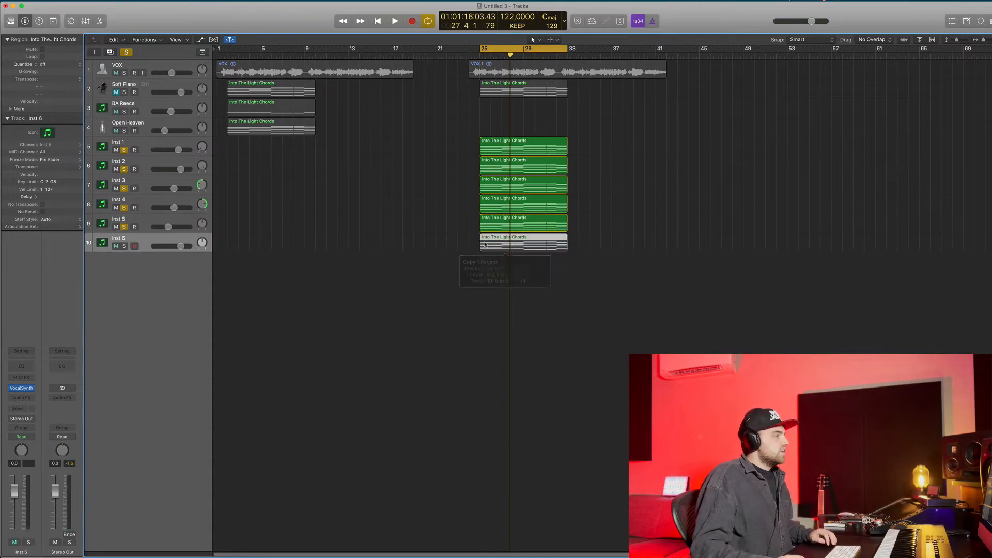
left_click(124, 246)
Delete the upper chord notes in Inst 6's region, keeping only the lowest bass line, and play the result
double_click(526, 239)
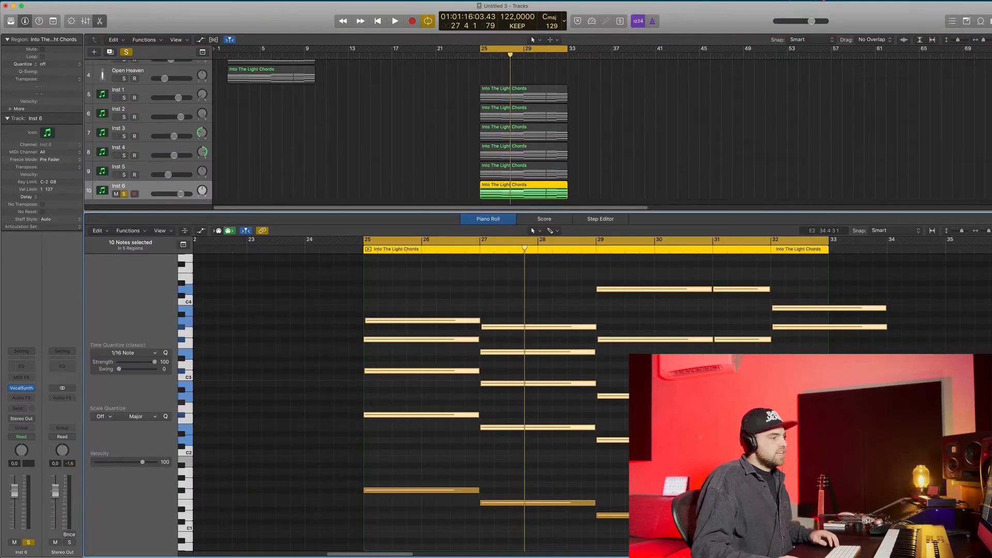
left_click_drag(919, 444, 336, 269)
key("Delete")
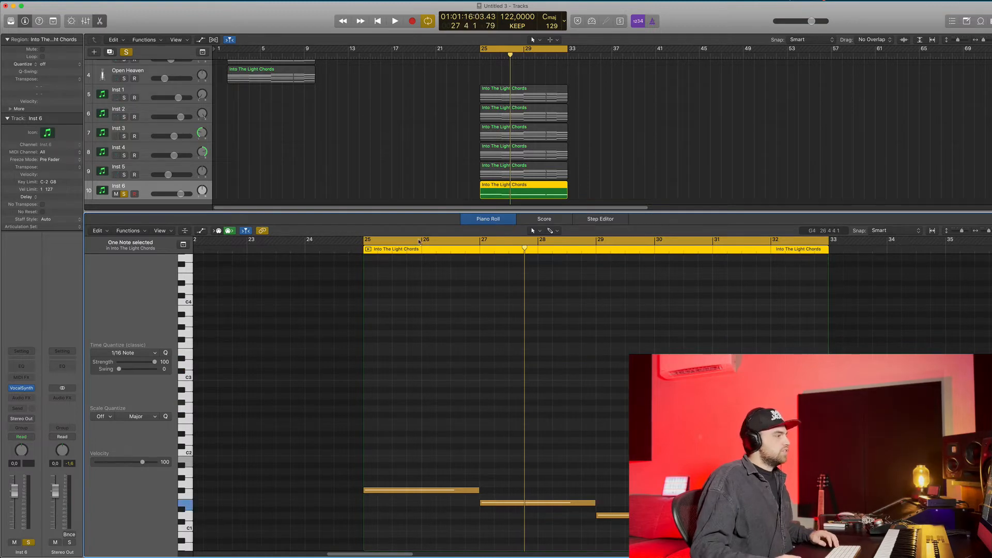
key("space")
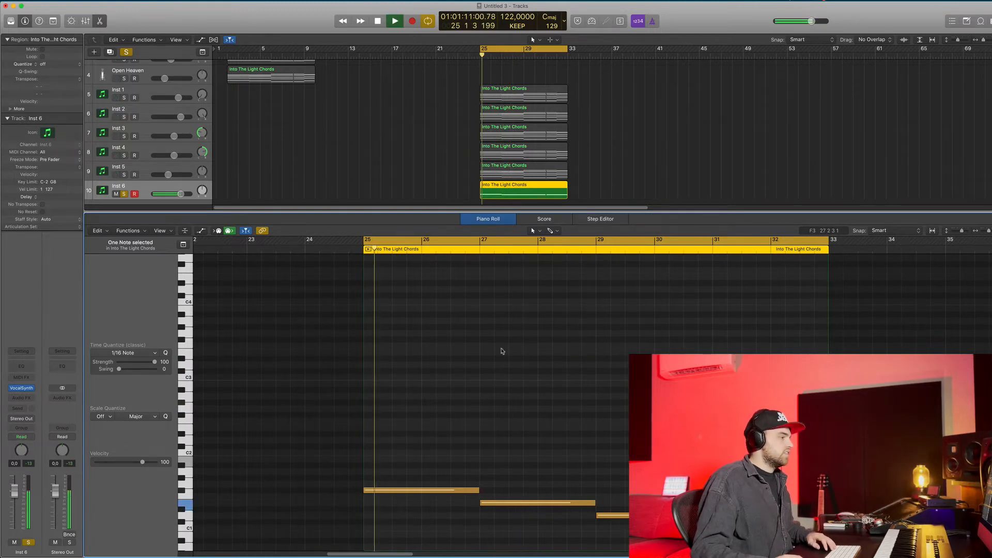
key("space")
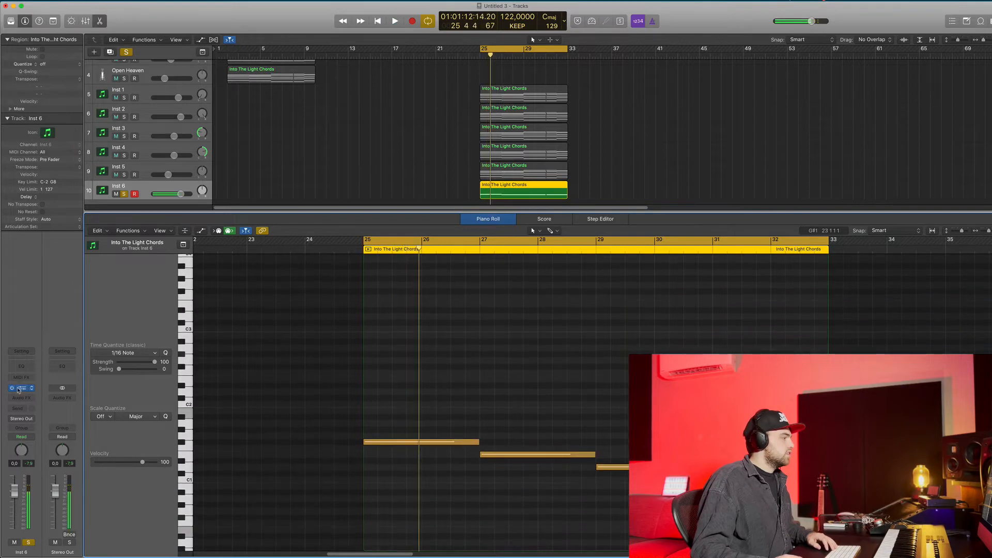
Set Inst 6's VocalSynth to MIDI Mode and dismiss its preset browser with the default settings
key("v")
left_click(185, 55)
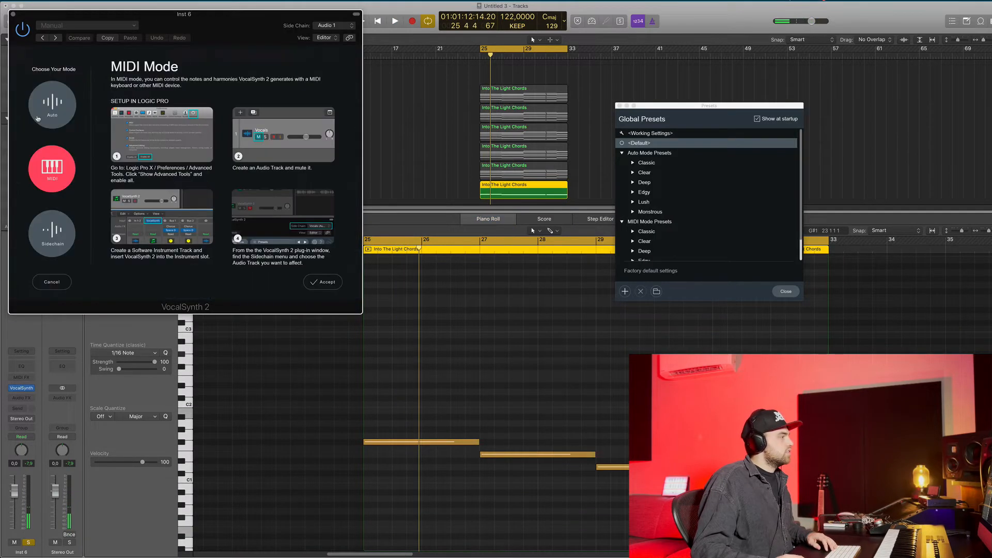
left_click(325, 278)
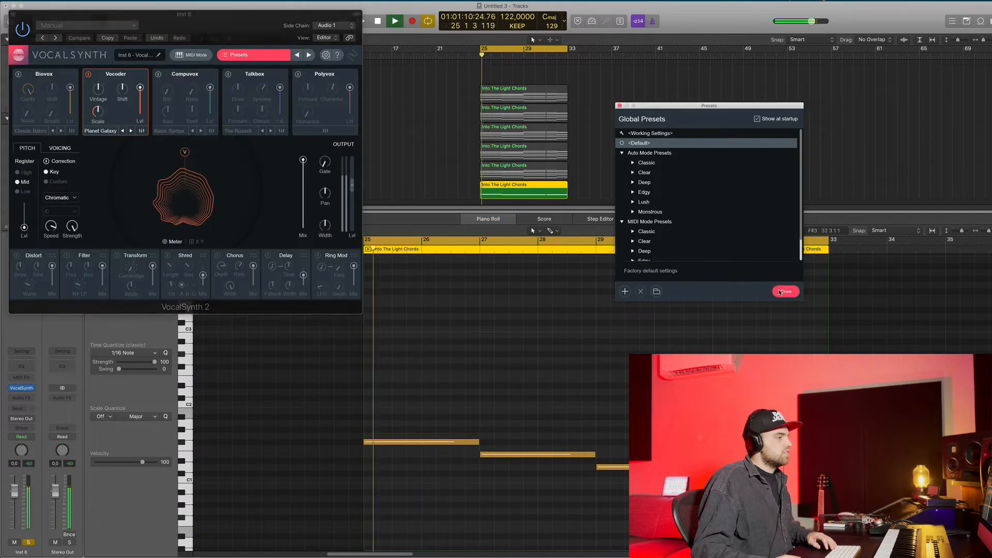
left_click(785, 292)
Transpose all the bass notes in Inst 6's region down one octave and play them
key("space")
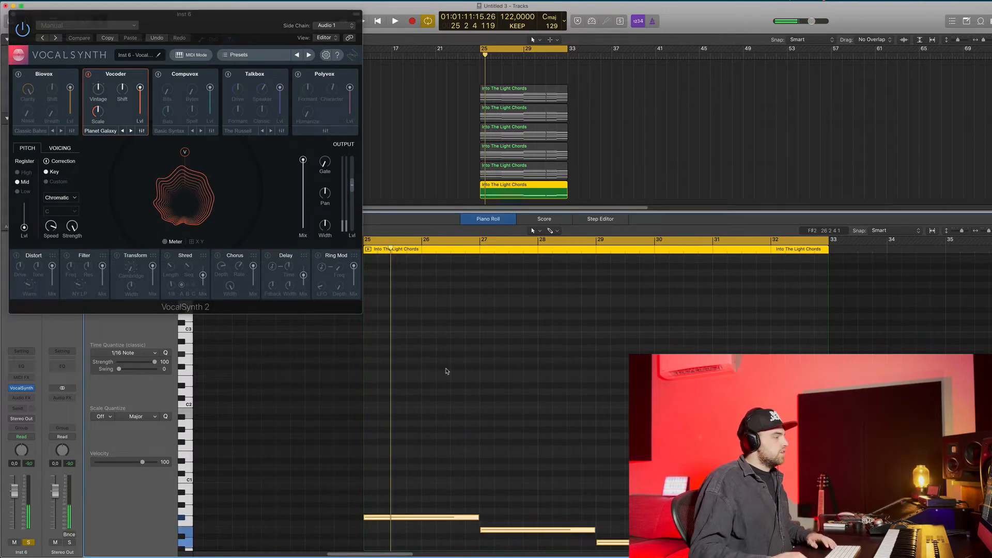
scroll(454, 361, "down", 4)
key("space")
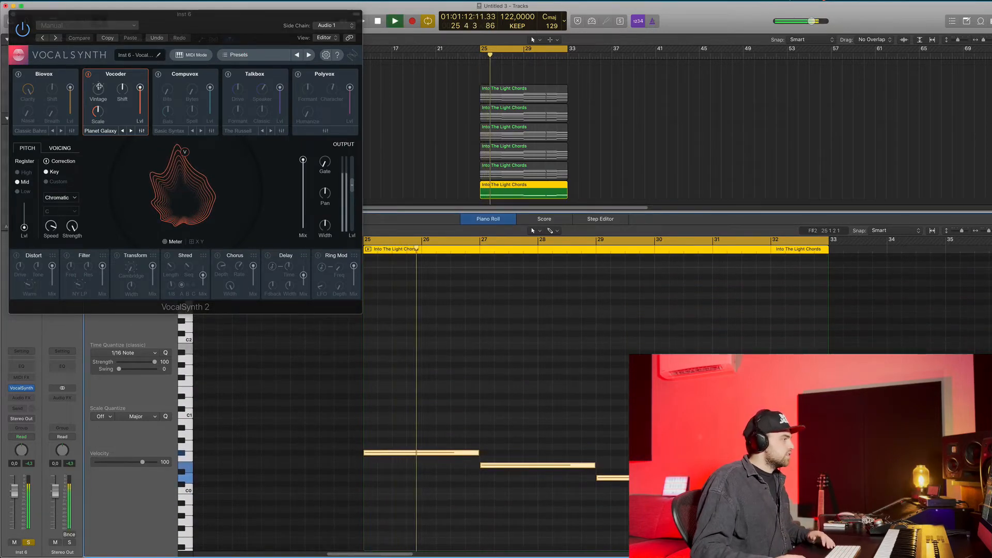
key("space")
Raise the Vocoder's Shift to about 20 in Inst 6's VocalSynth while listening, and close the plug-in window
key("space")
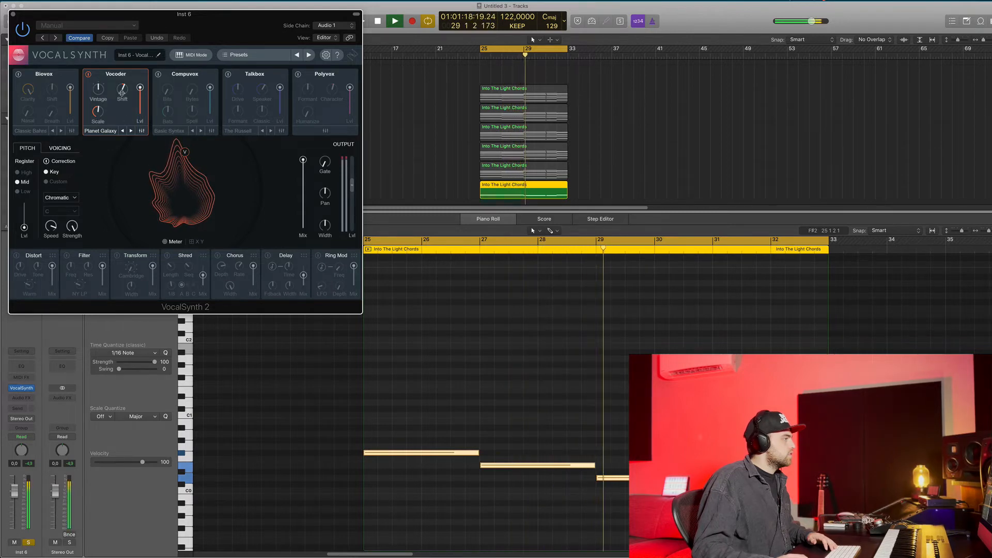
key("space")
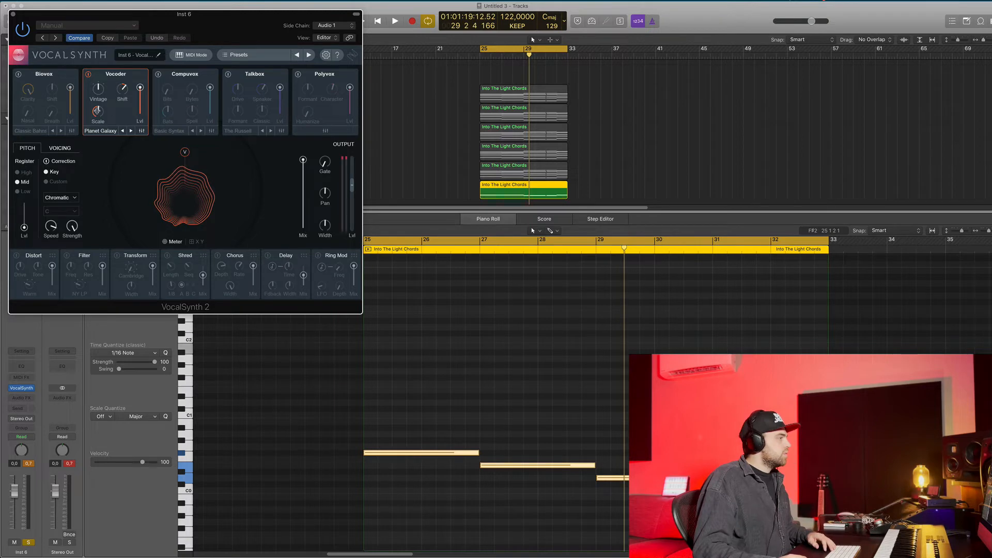
key("space")
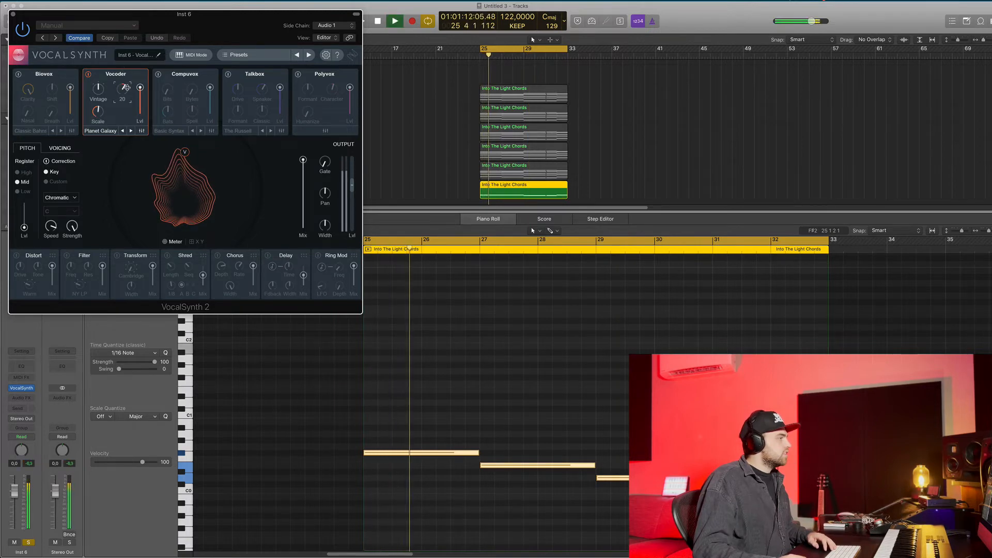
left_click(14, 14)
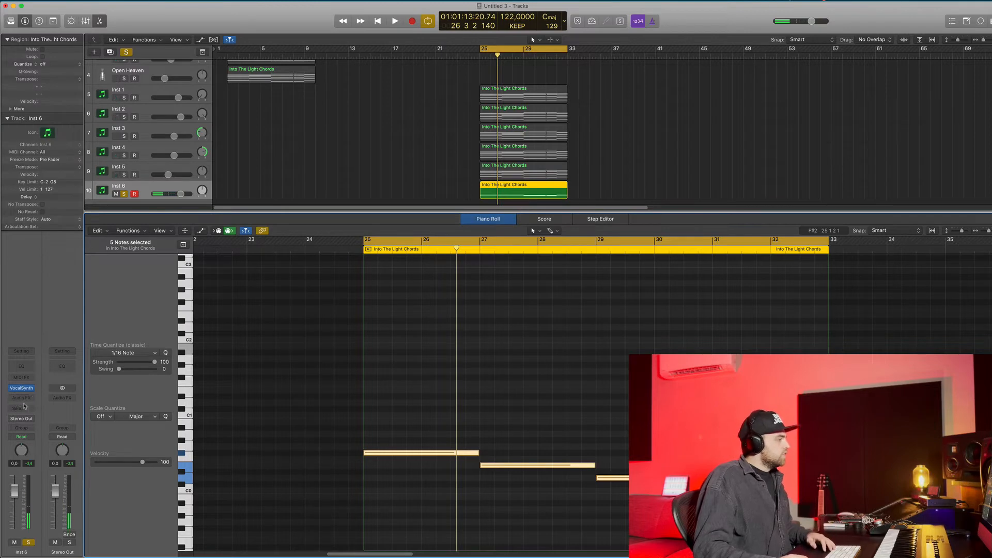
Add a stereo Bitcrusher to Inst 6 with 24-bit resolution, 4x downsampling and a 32.5% mix, and close its window
left_click(21, 399)
mouse_move(47, 452)
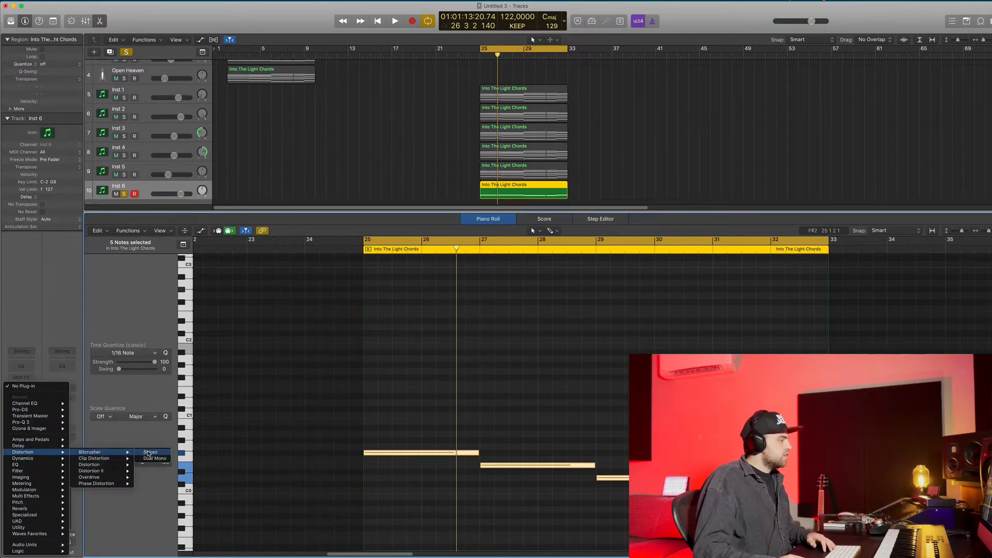
left_click(150, 452)
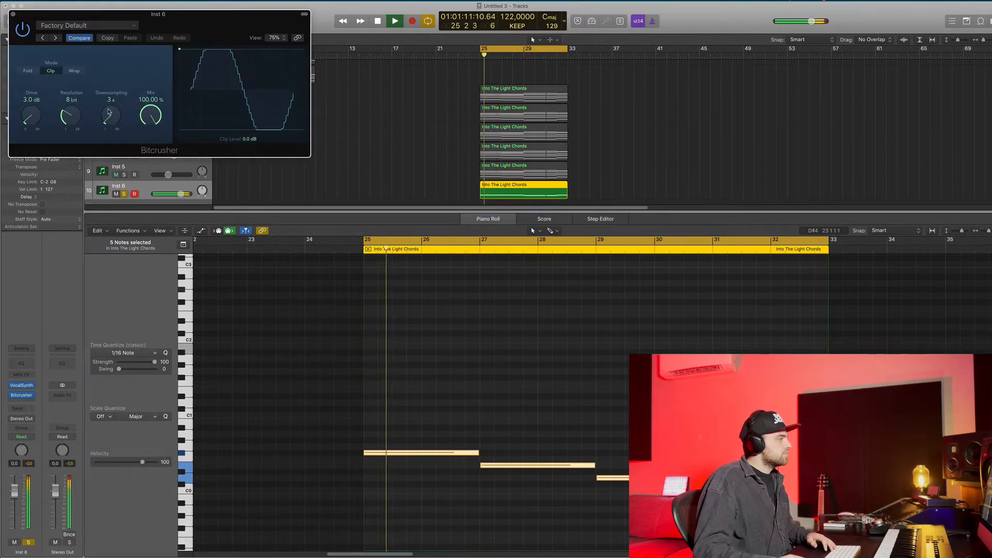
left_click_drag(109, 112, 89, 19)
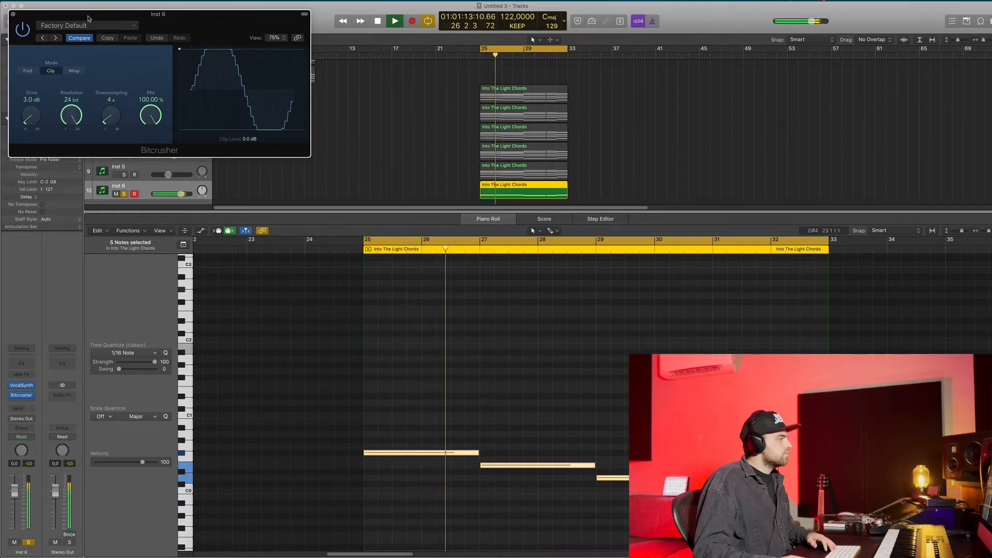
left_click_drag(150, 115, 153, 148)
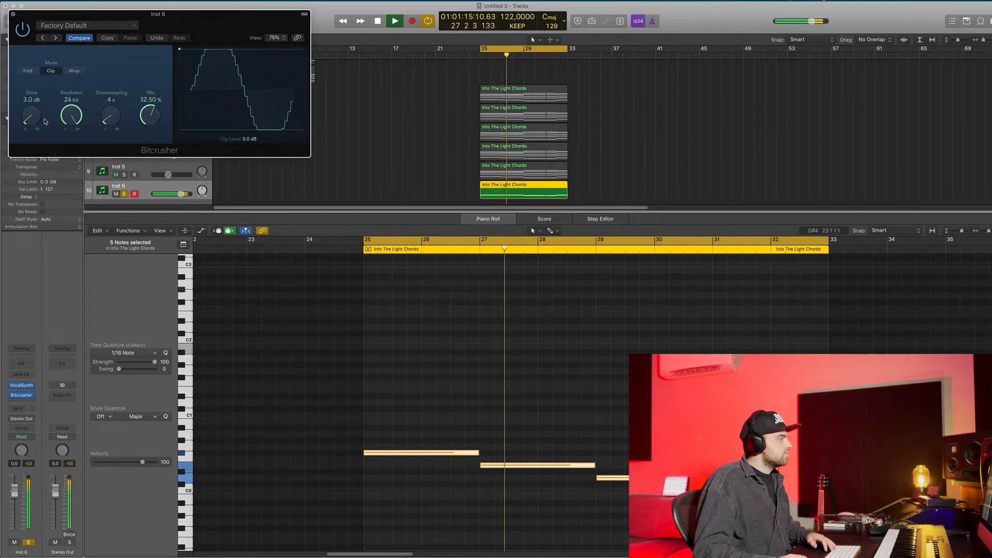
key("super+w")
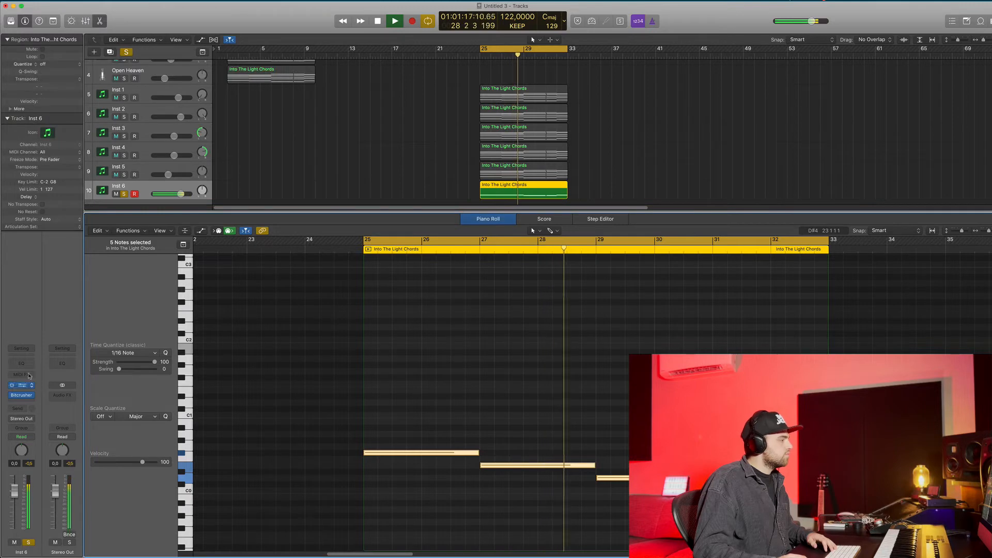
Add a stereo Overdrive after the Bitcrusher on Inst 6, raise its Tone while listening, and close its window
left_click(25, 402)
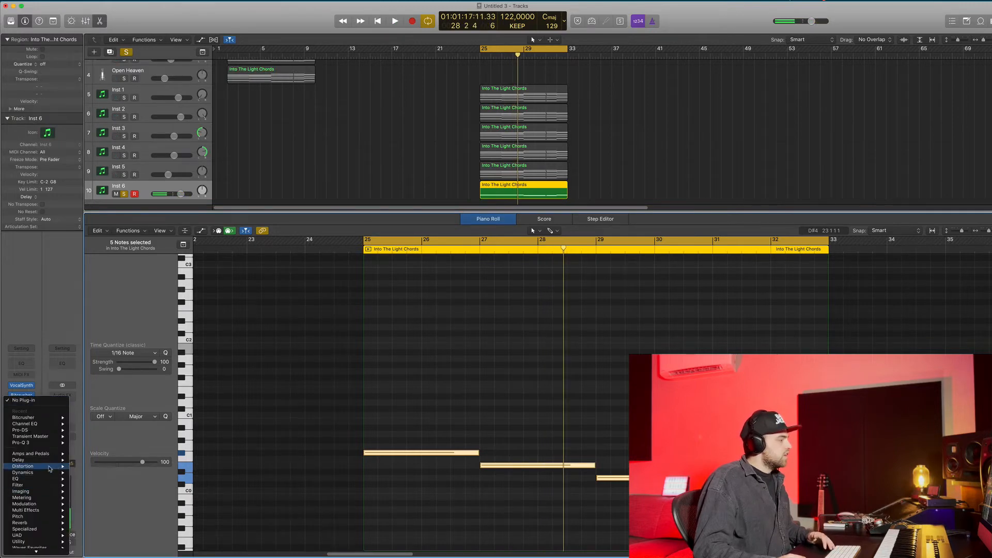
mouse_move(51, 468)
left_click(148, 491)
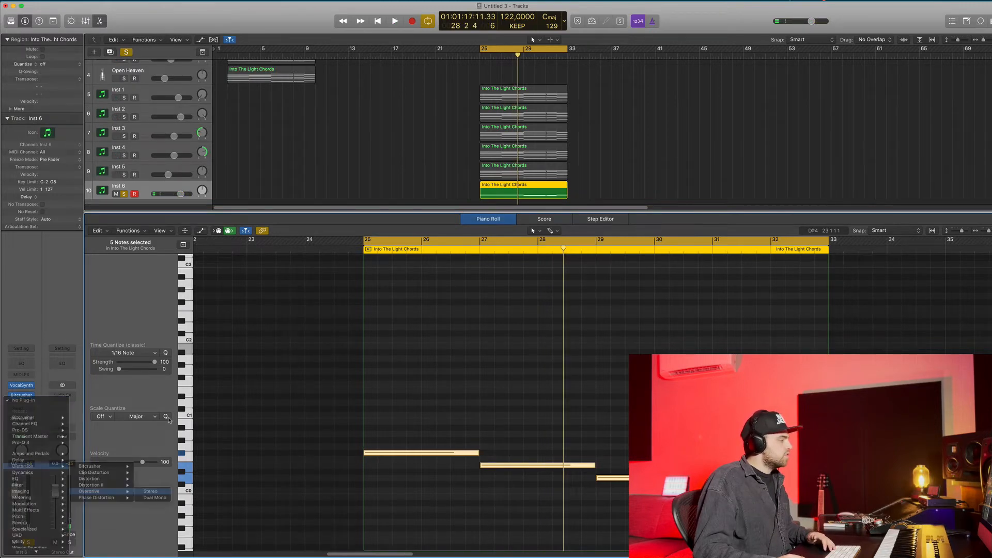
key("space")
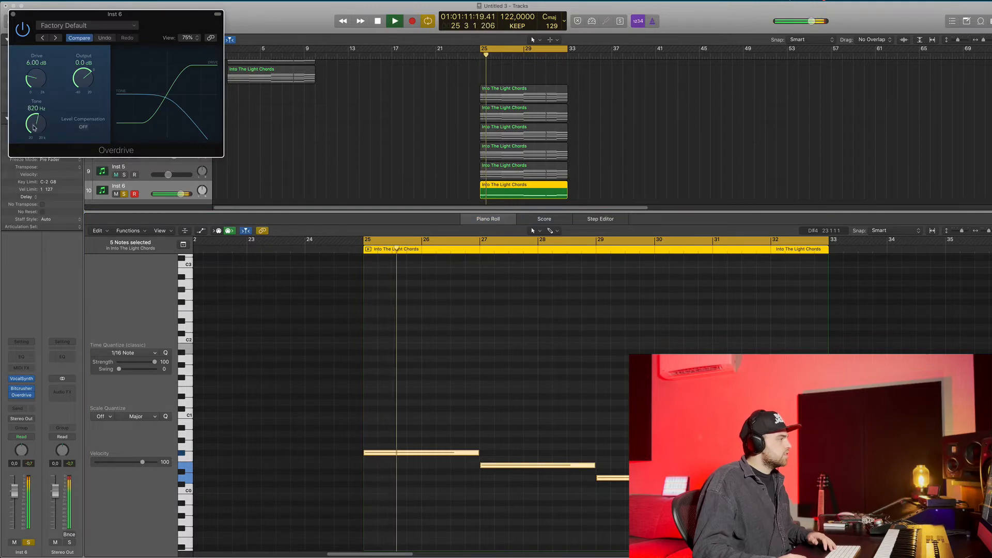
left_click_drag(34, 125, 33, 114)
left_click(13, 14)
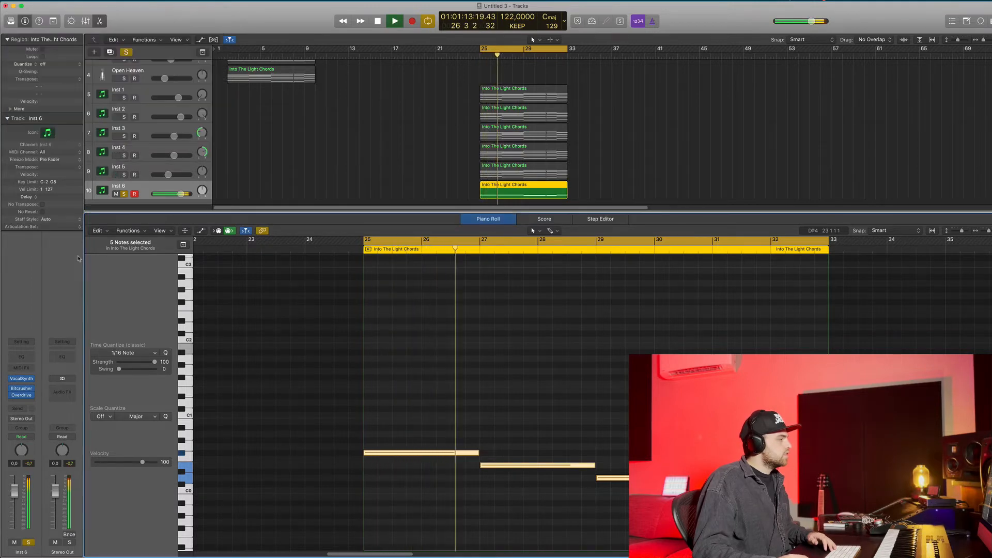
key("space")
Unsolo Inst 6, rebalance its volume by raising it from silence against the playing stack, and close the Piano Roll
left_click(180, 195)
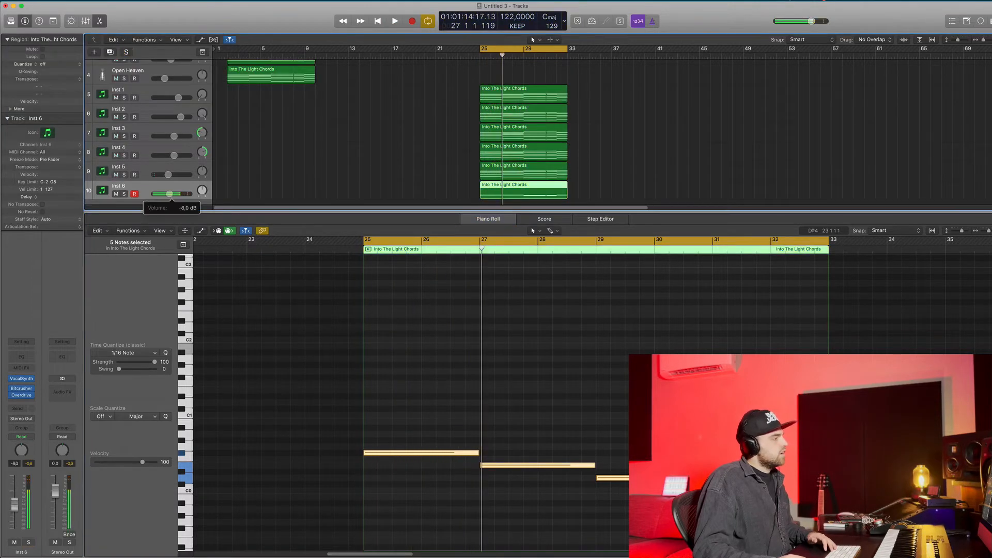
left_click_drag(169, 194, 155, 193)
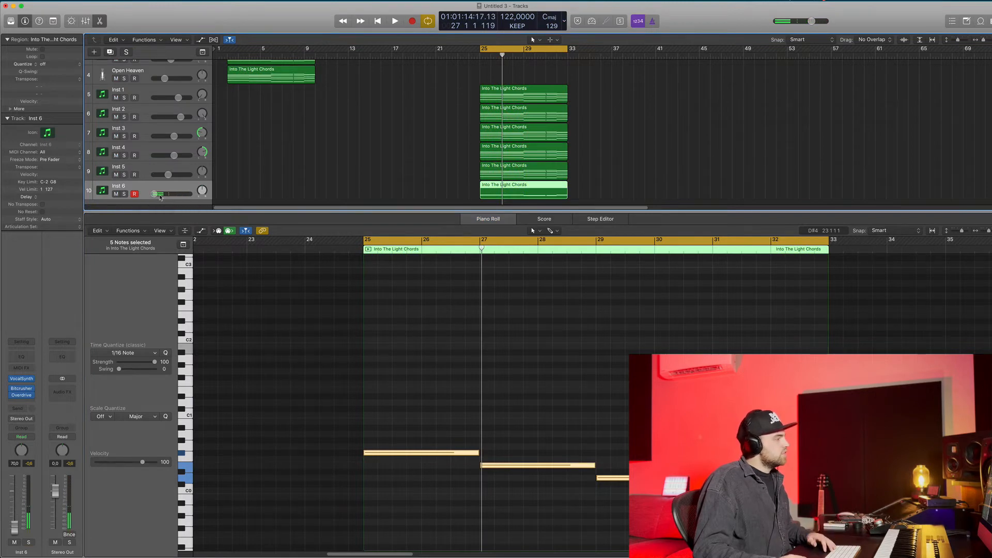
key("space")
left_click_drag(154, 194, 172, 193)
key("p")
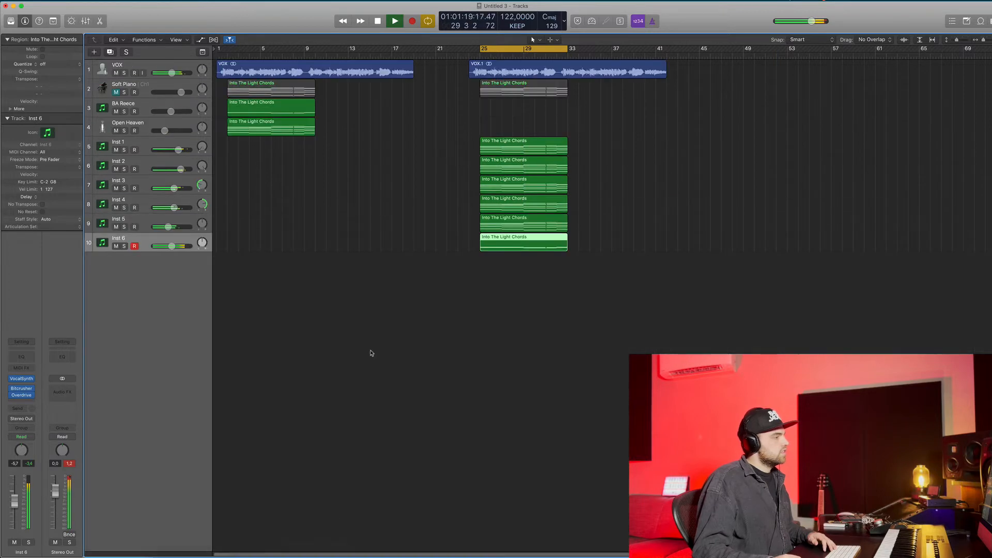
left_click(362, 289)
key("space")
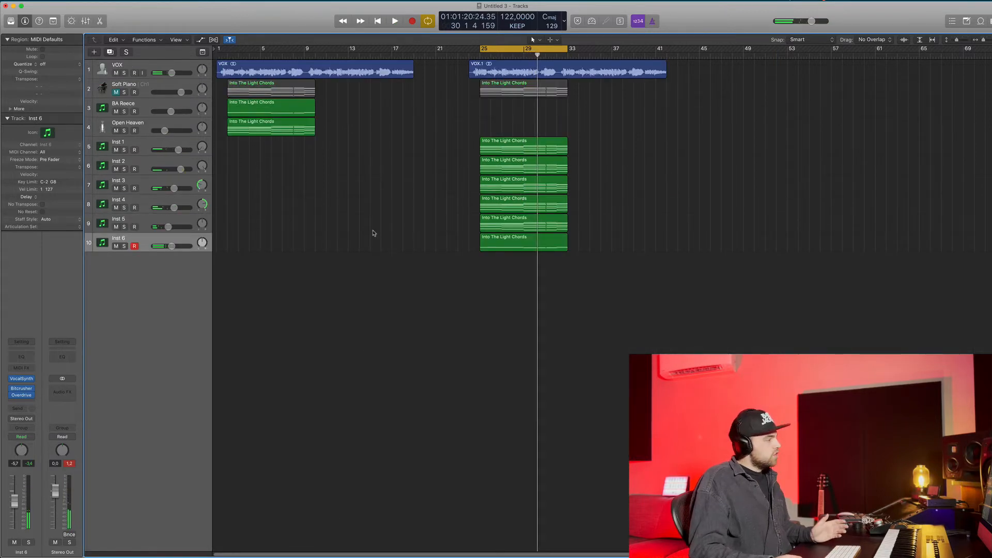
Listen to Inst 5 on its own in solo, and unsolo it
left_click(135, 230)
key("s")
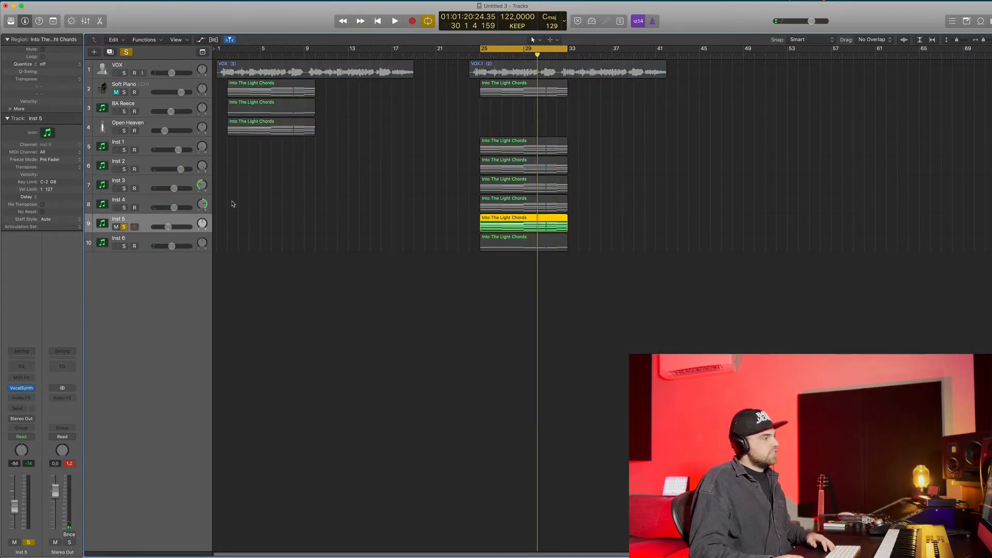
key("space")
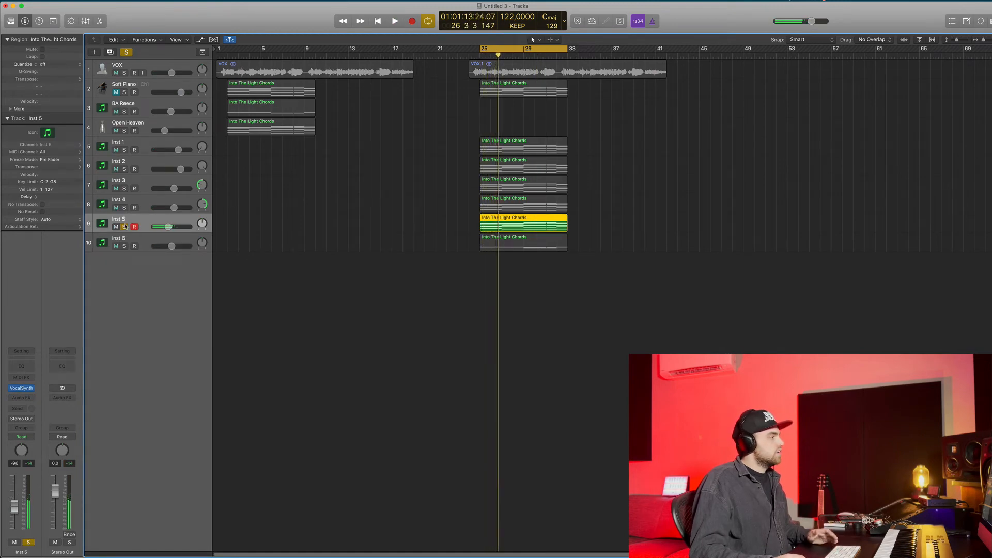
left_click(125, 227)
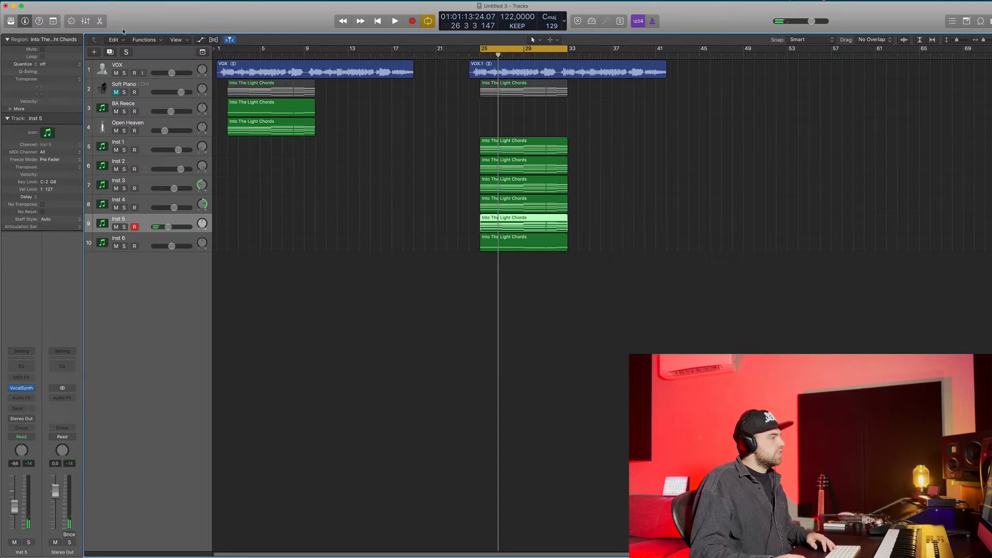
Mute VOX and set Inst 6's volume to -7.8 dB while playing the vocoder stack
left_click(117, 72)
key("space")
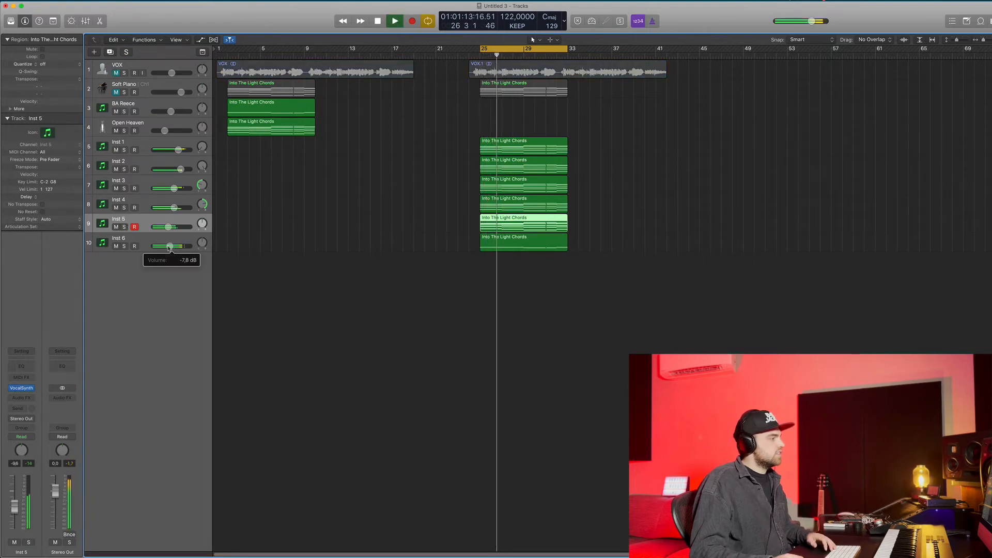
left_click(302, 269)
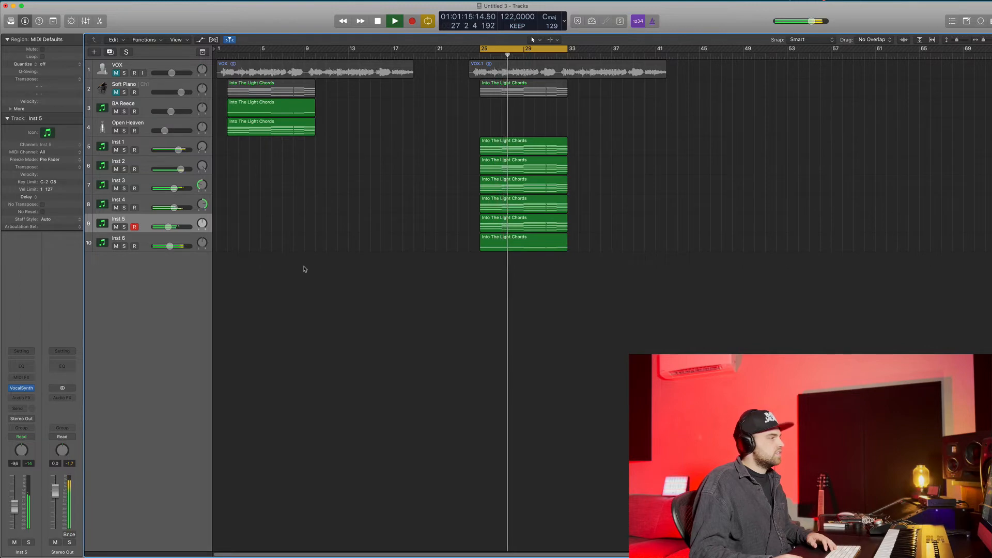
key("space")
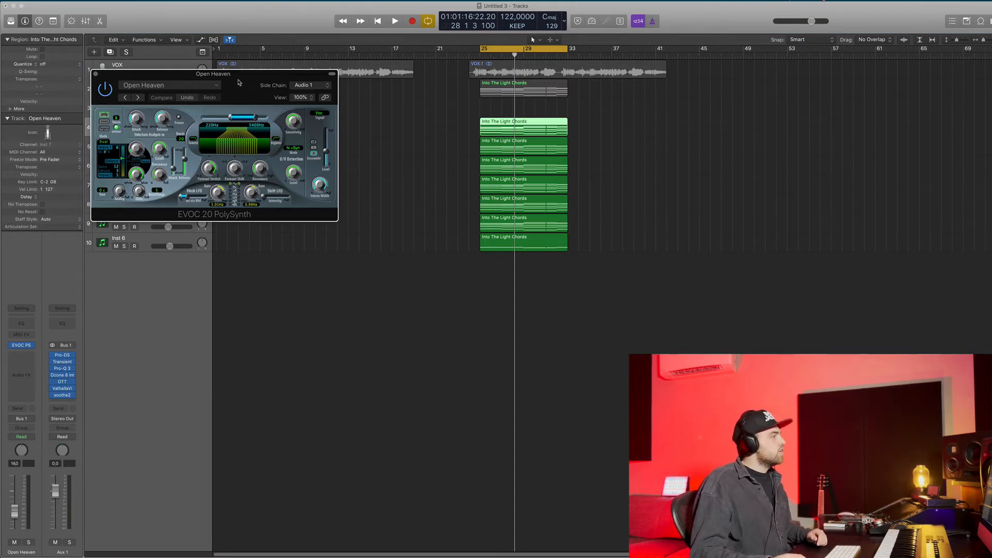
Load the Vintage Vocoder preset Open Heaven in the Open Heaven track's EVOC 20 PolySynth, and close its window
left_click(197, 86)
mouse_move(188, 241)
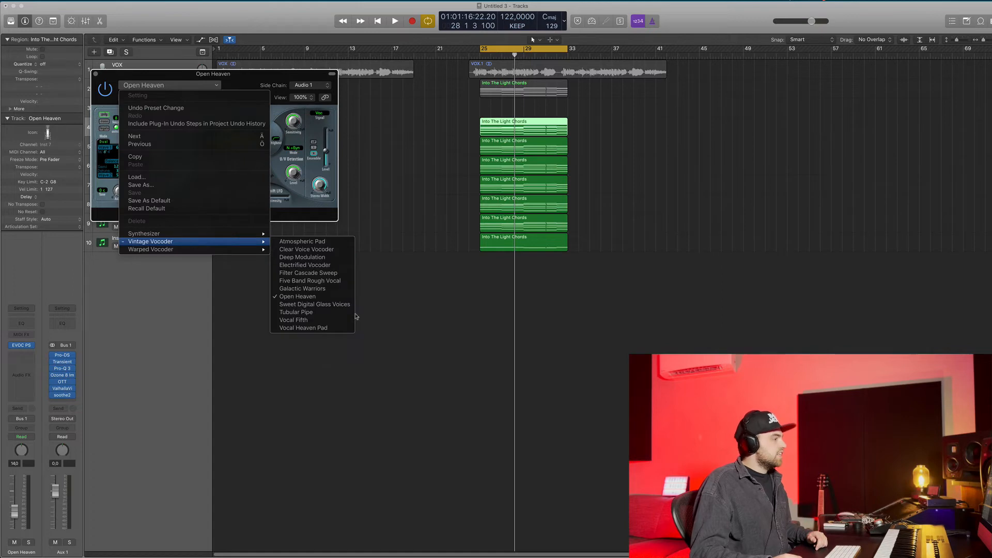
left_click(323, 298)
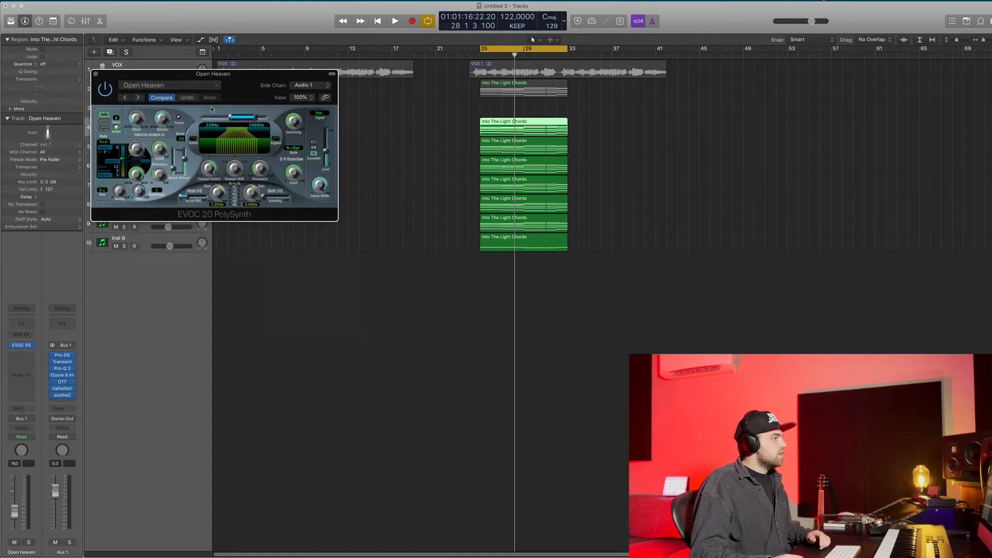
left_click(97, 75)
Listen to Open Heaven in solo while viewing its EVOC 20 PolySynth settings, hide the plug-in, and unsolo the track
left_click(124, 131)
key("space")
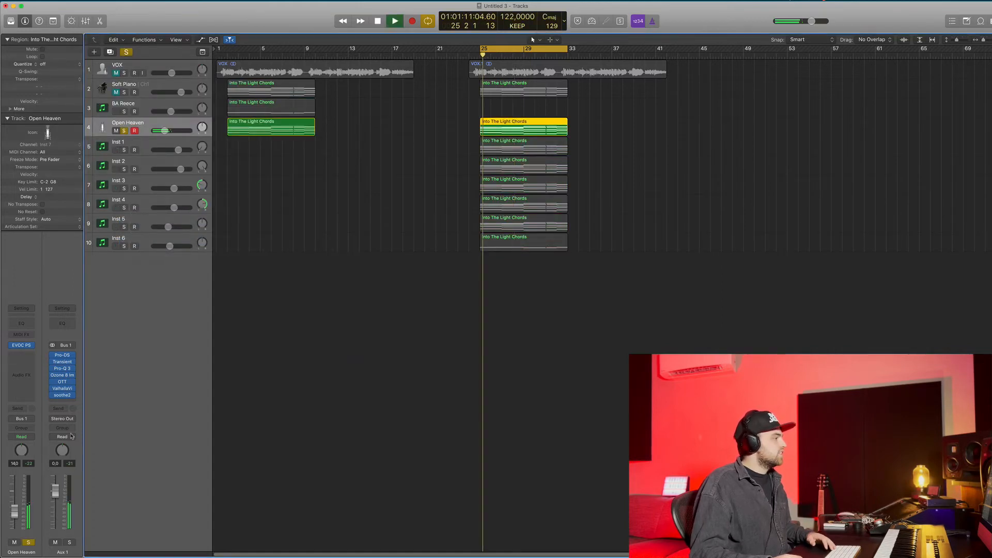
key("v")
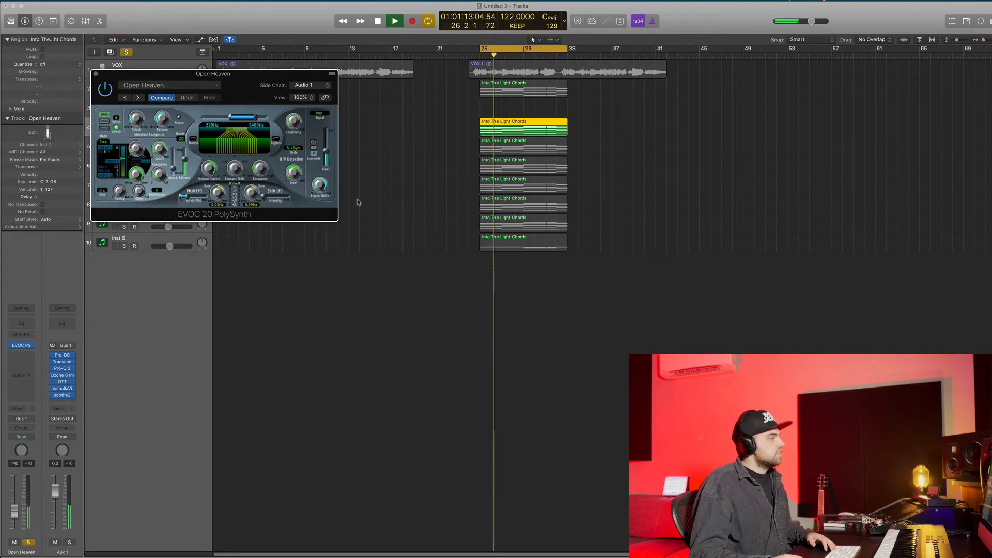
key("space")
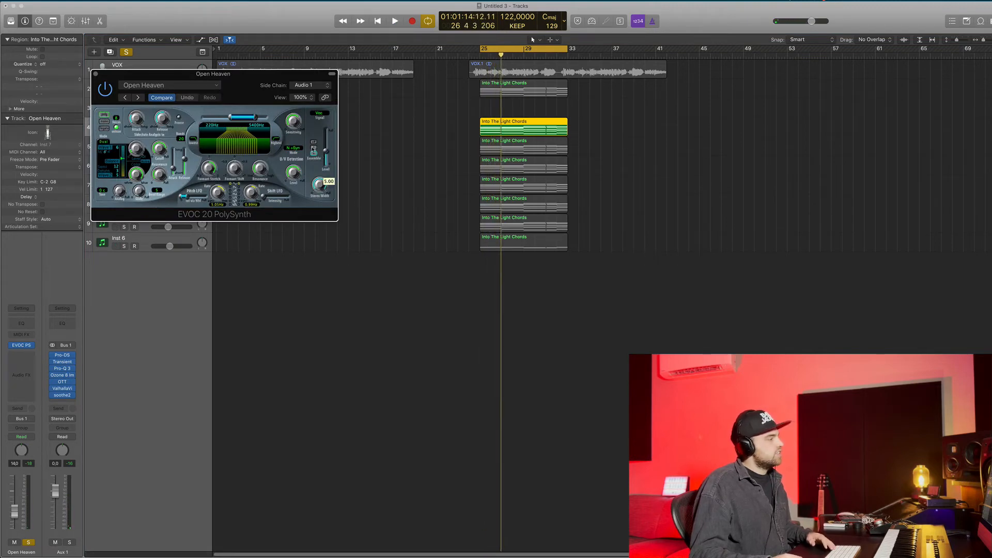
key("space")
key("v")
key("s")
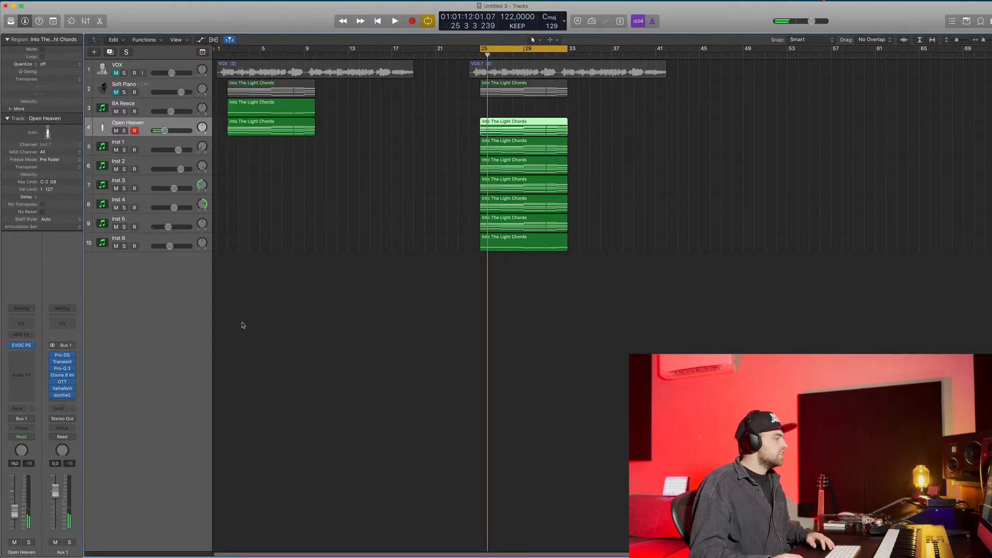
Select the Inst 1 to Inst 6 tracks, route their outputs together to Bus 1 in the Mixer, and close the Mixer
key("Down")
left_click_drag(681, 278, 432, 151)
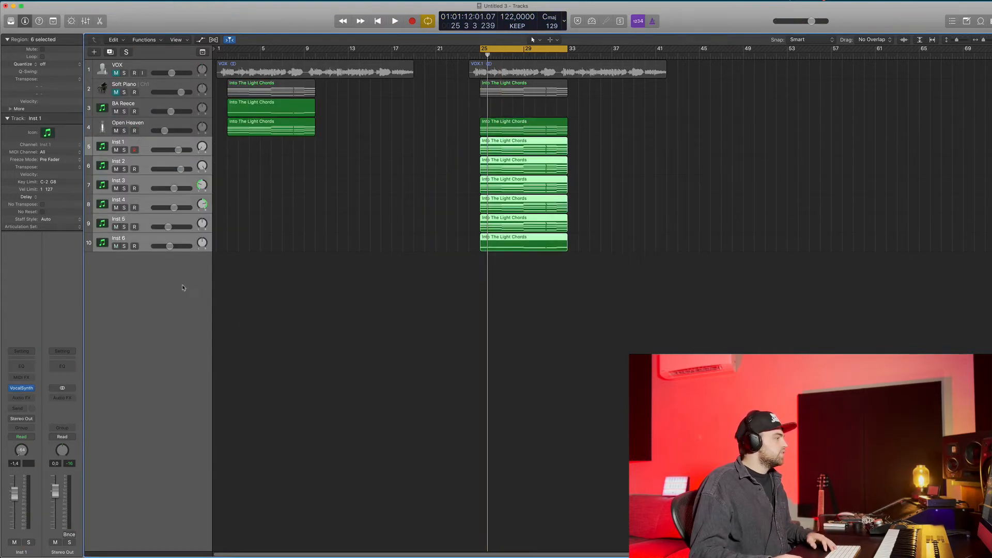
left_click(86, 21)
left_click(344, 398)
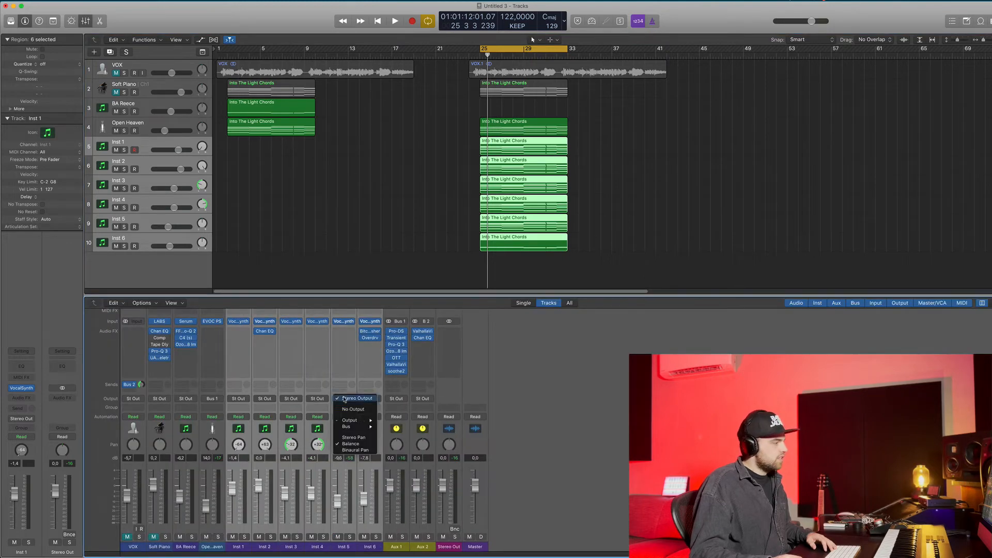
mouse_move(364, 431)
left_click(401, 313)
key("x")
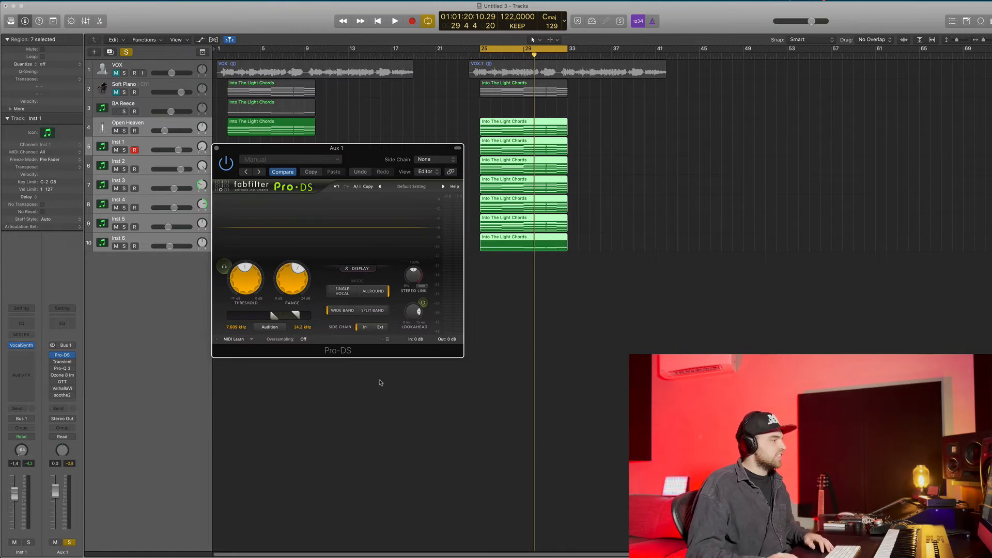
Audition the sibilance with Pro-DS on Aux 1, set its Threshold to about -23 dB, and close its window
key("space")
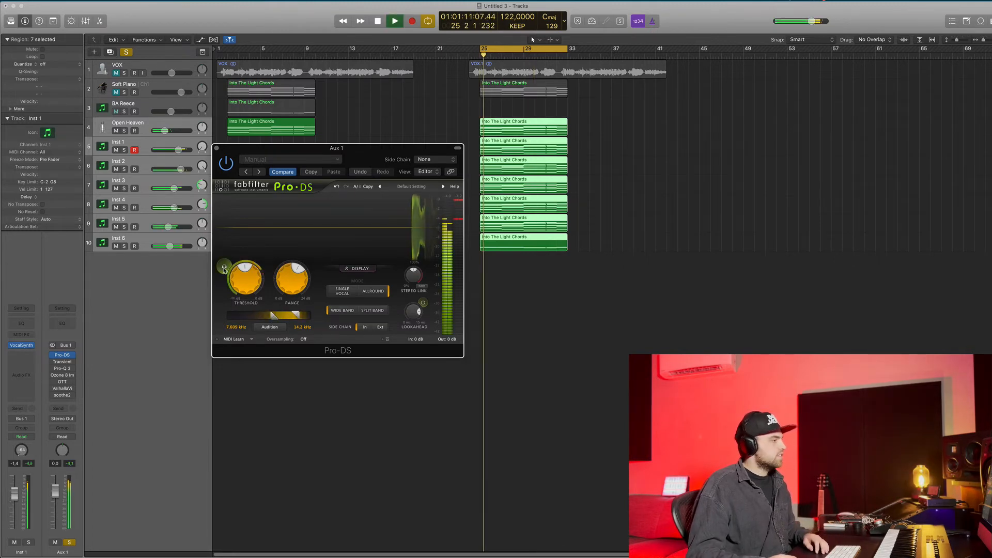
left_click(225, 267)
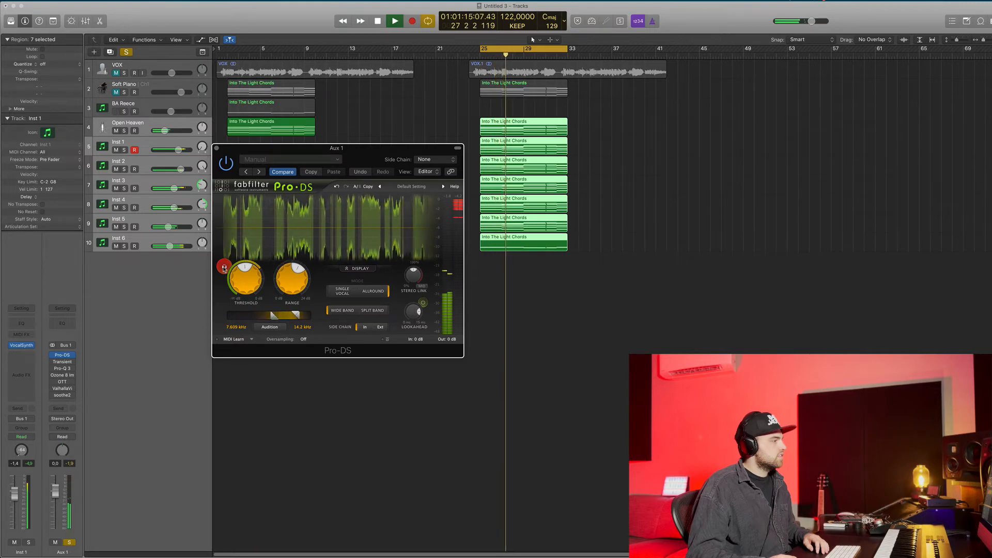
left_click(224, 268)
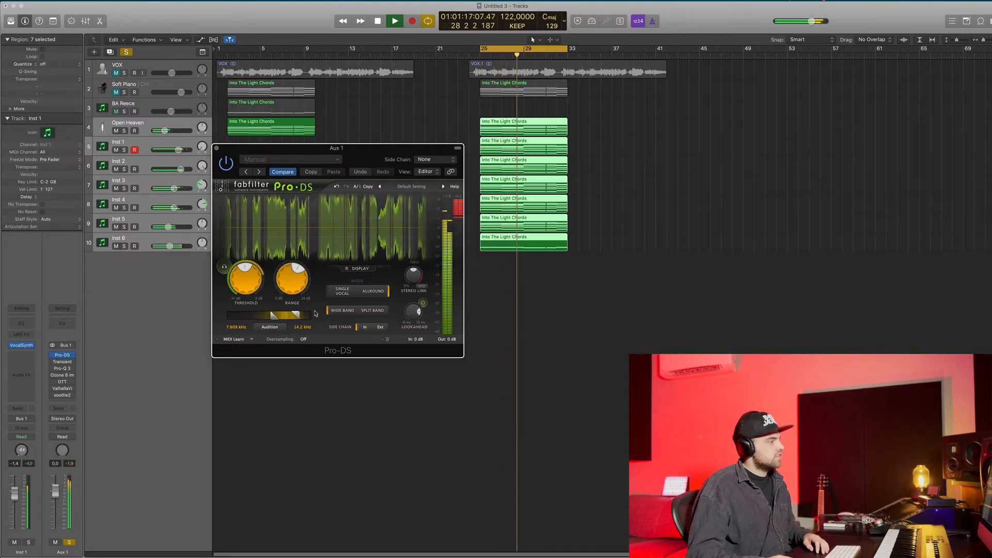
mouse_move(245, 292)
left_click_drag(245, 292, 250, 281)
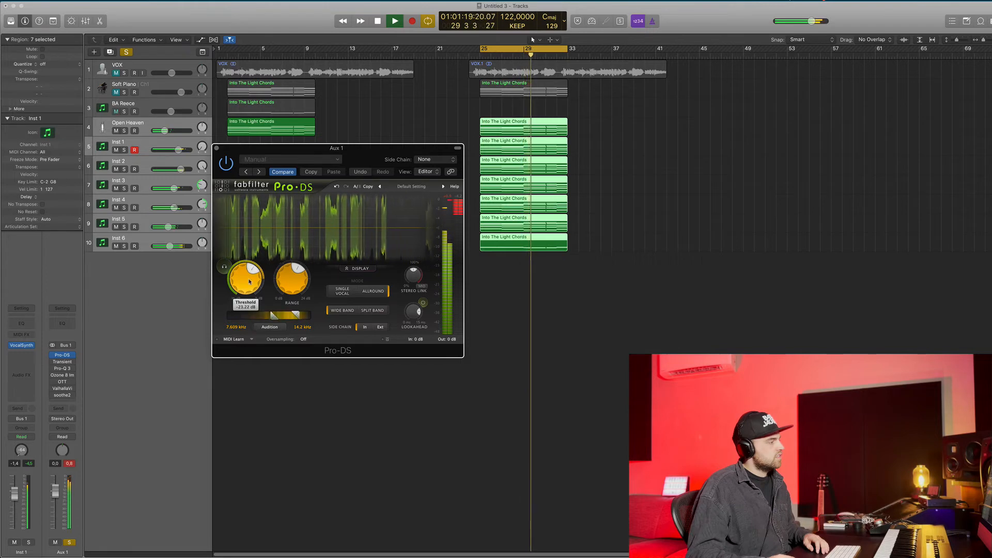
left_click(223, 268)
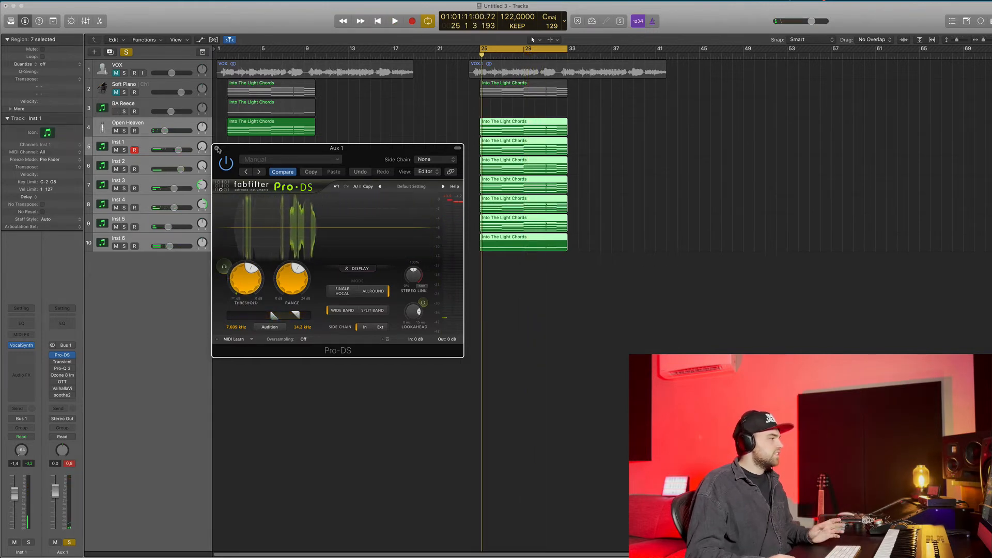
left_click(67, 355)
key("space")
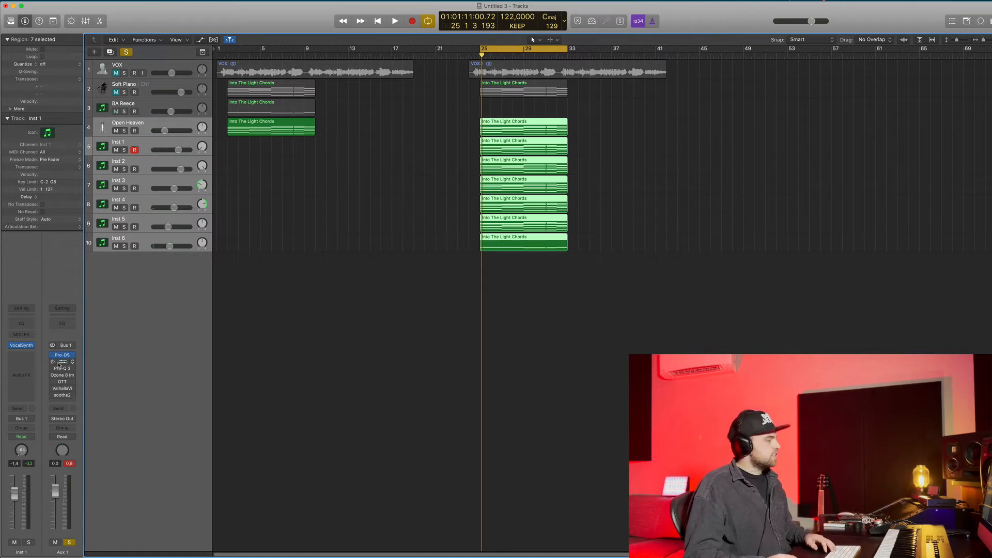
Switch on and open Transient Master on Aux 1, and move its window clear of the tracks
left_click(63, 363)
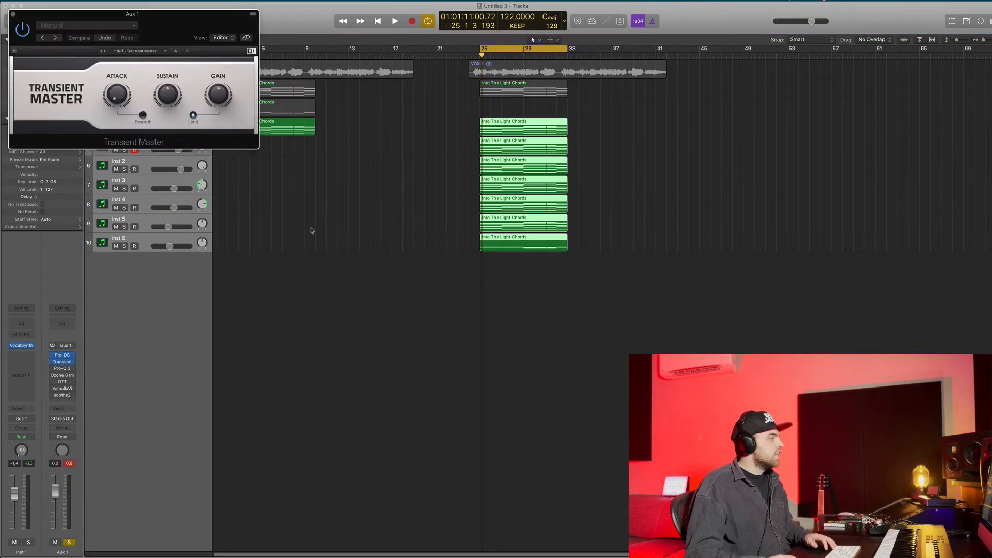
left_click_drag(175, 35, 688, 281)
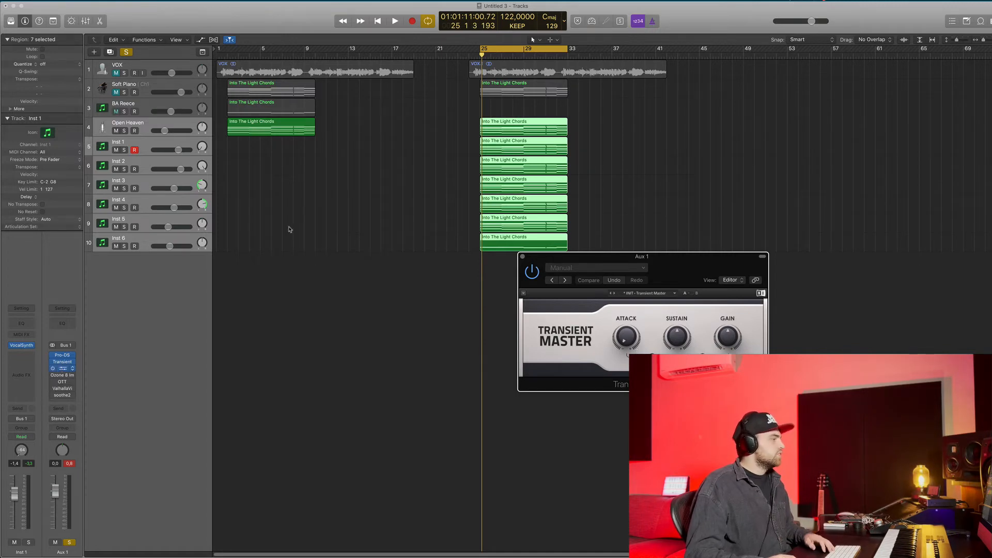
Lower the Low Cut frequency in Aux 1's Pro-Q 3, audition the High Cut band, and close the EQ window
mouse_move(138, 157)
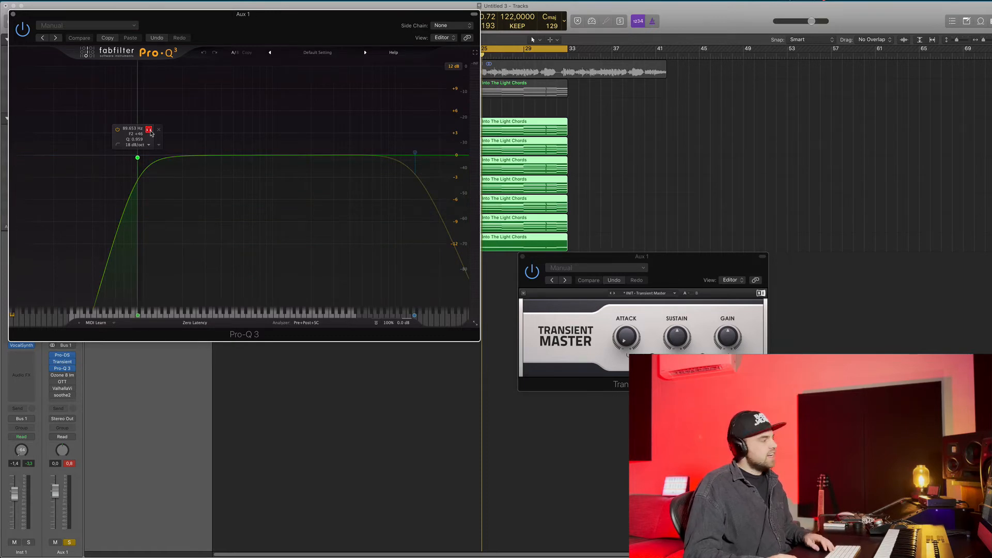
left_click_drag(151, 133, 139, 137)
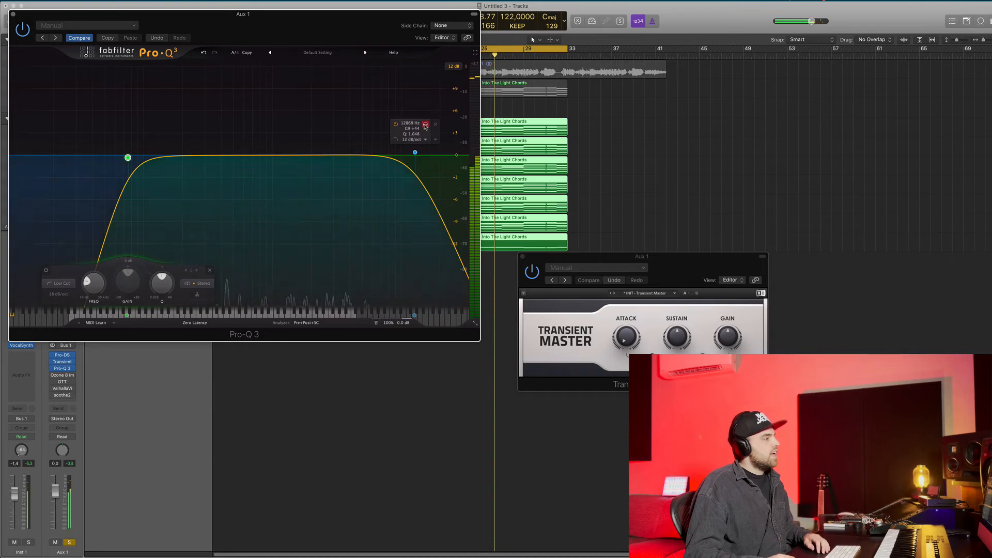
left_click(425, 127)
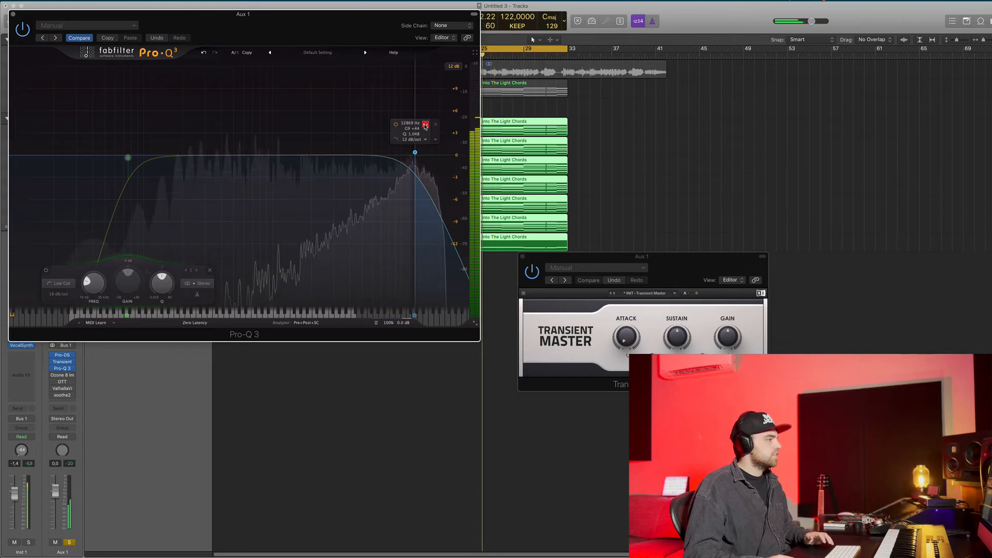
key("super+w")
Switch on and open Ozone 8 Imager on Aux 1, audition its stereo widening, and close the Transient Master window
left_click(62, 375)
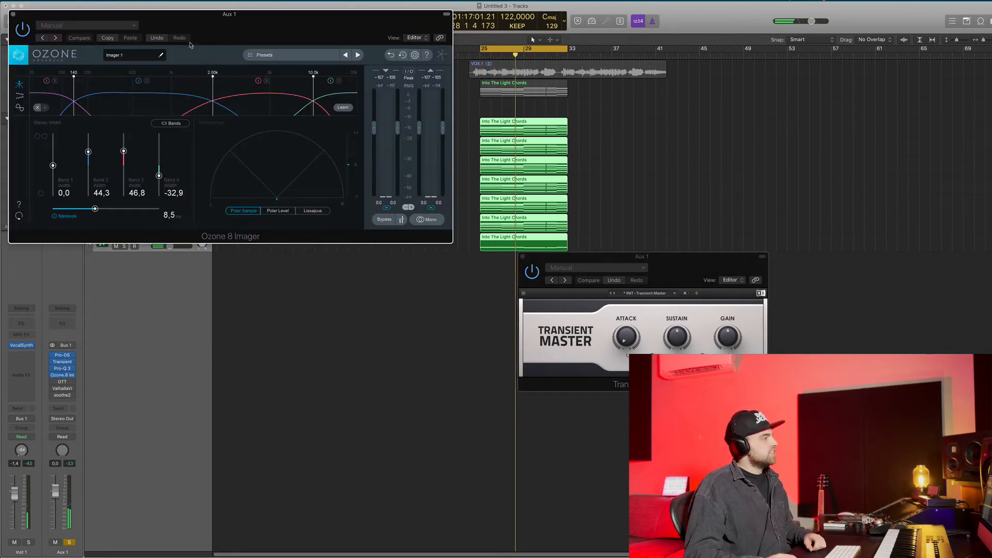
left_click_drag(190, 45, 304, 84)
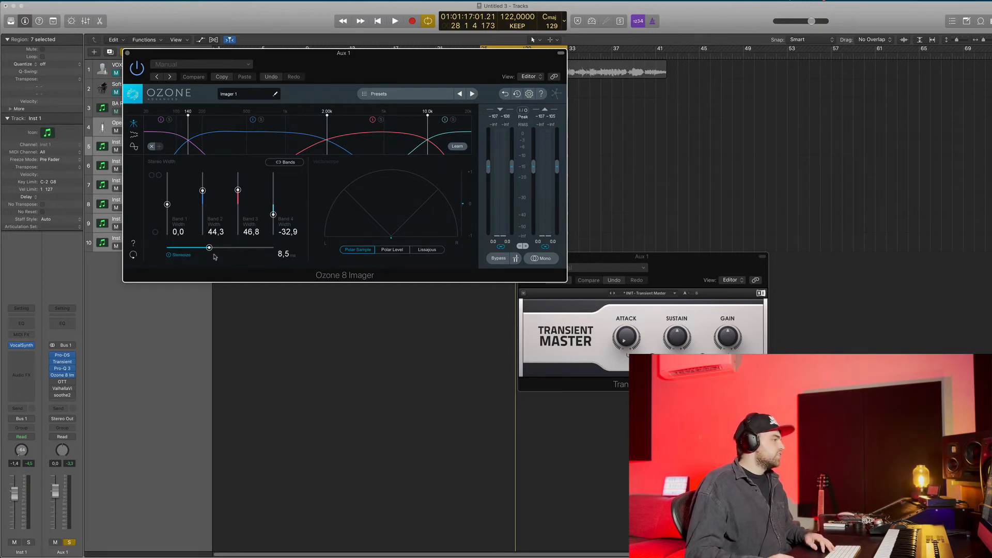
left_click_drag(209, 249, 207, 249)
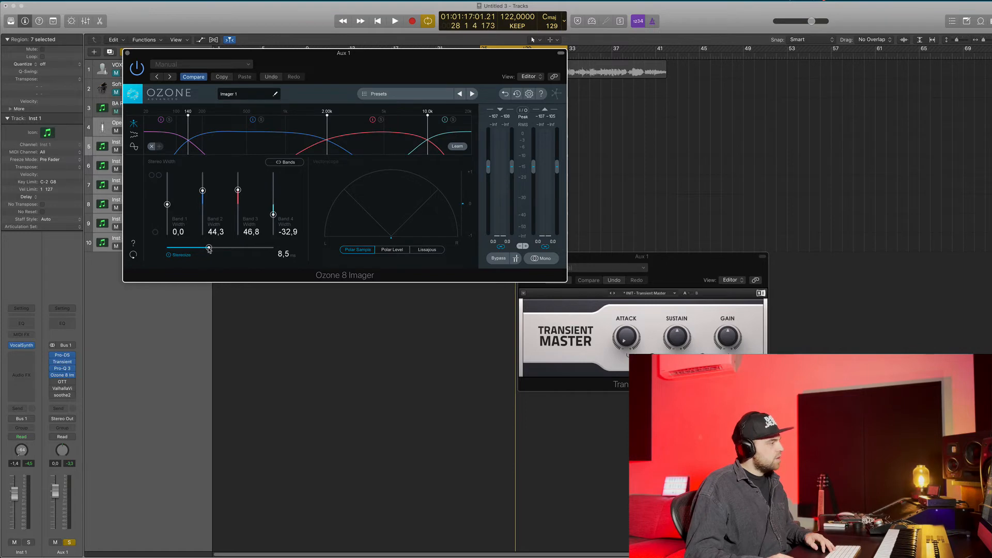
left_click_drag(209, 249, 202, 251)
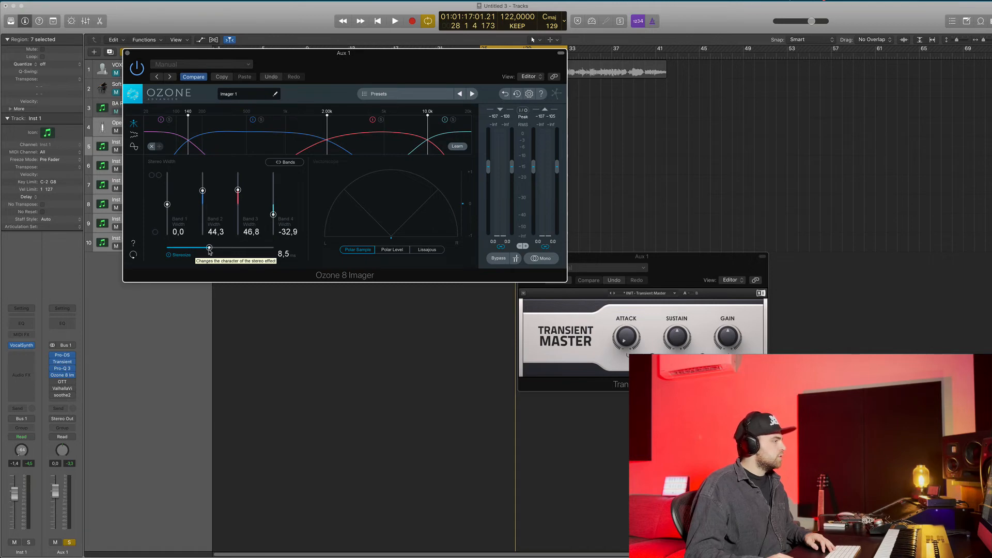
key("space")
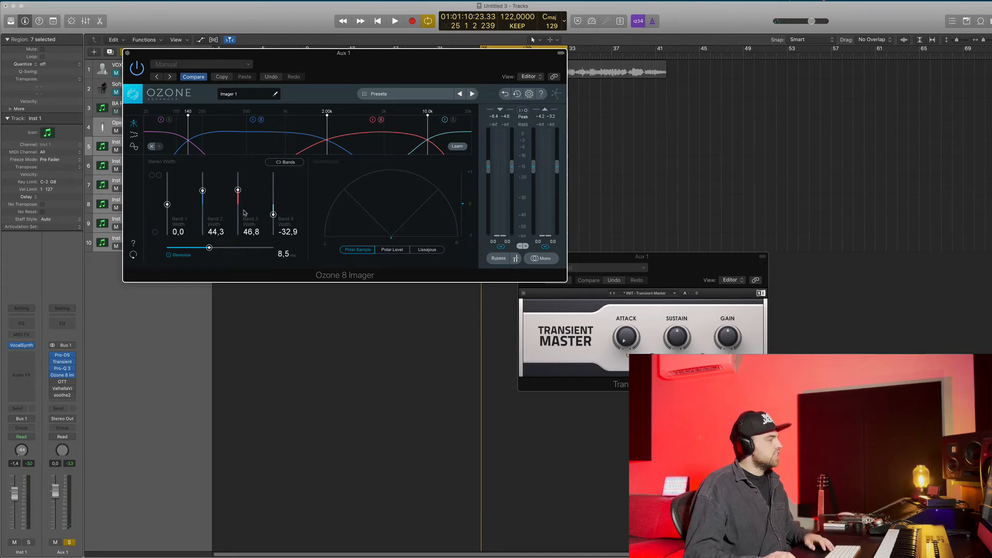
key("space")
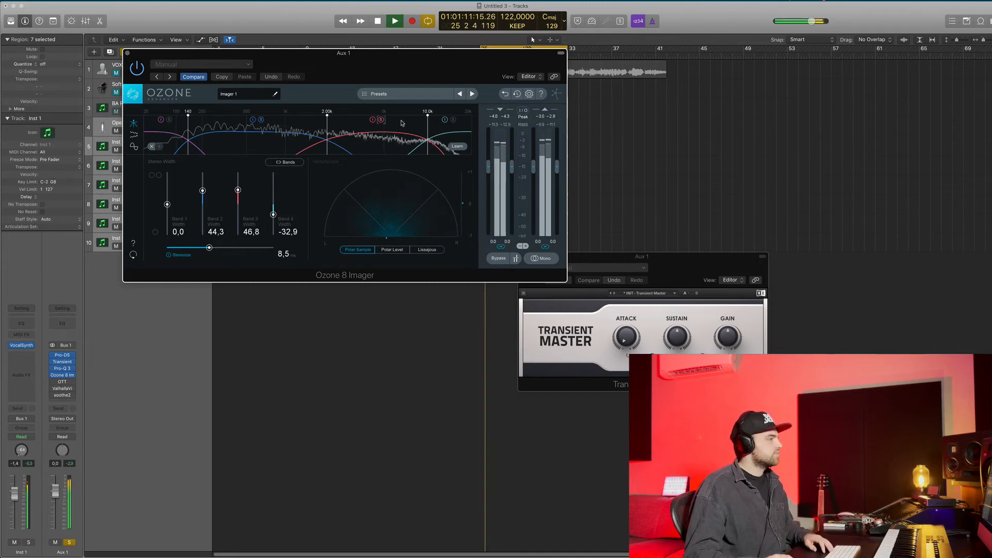
key("space")
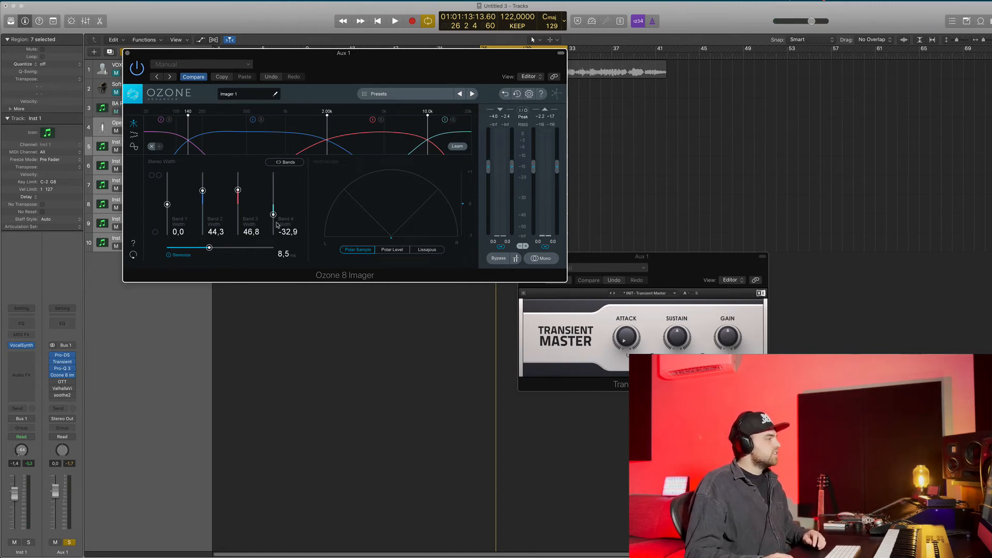
left_click(667, 266)
left_click(523, 257)
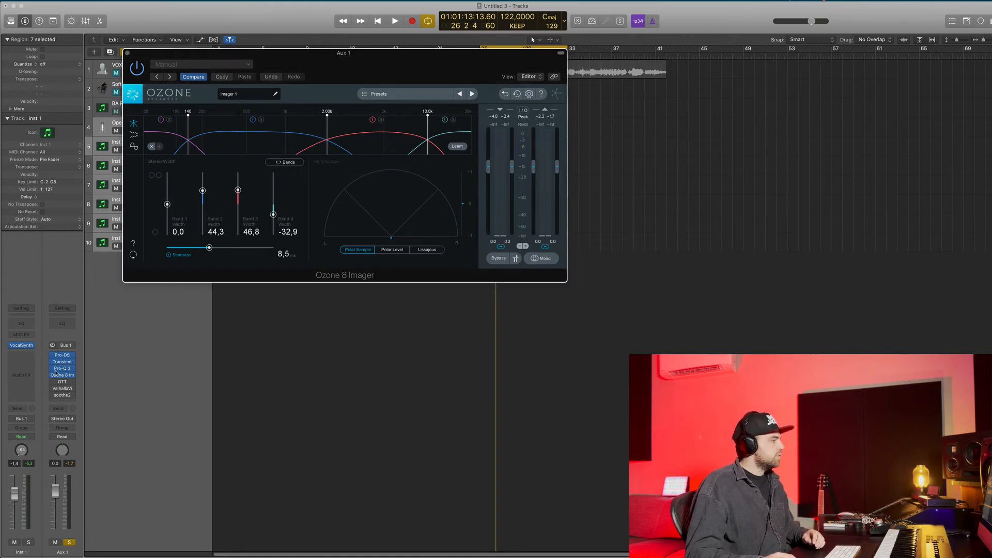
Compare the Aux 1 chain during playback, switching Pro-DS, Transient Master, Pro-Q 3 and Ozone 8 Imager back on, and close the imager window
key("space")
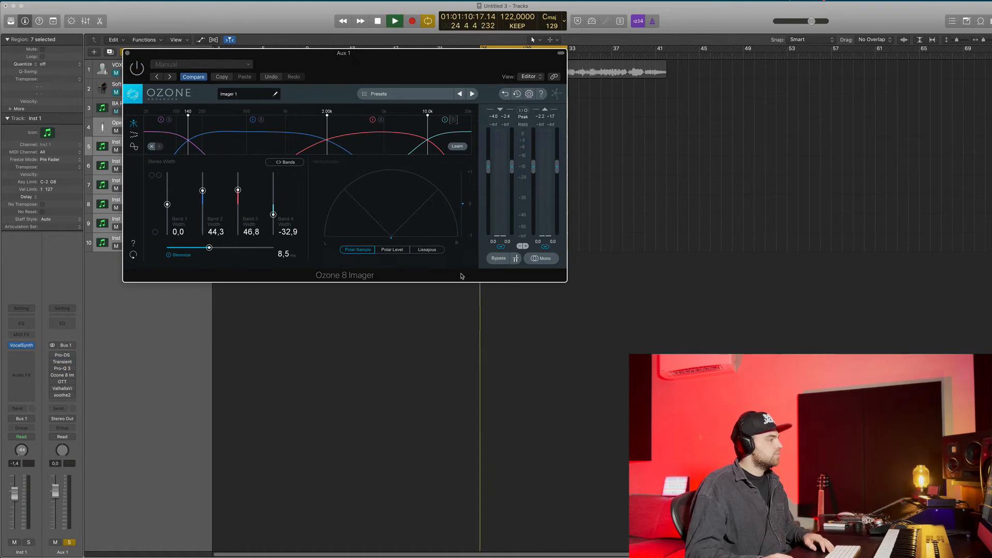
left_click(53, 355)
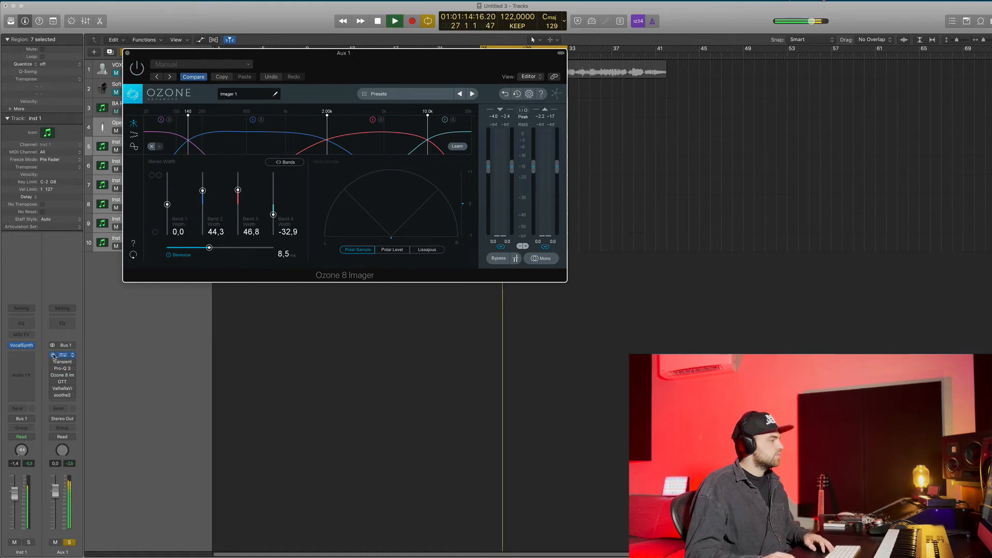
left_click(53, 361)
left_click(53, 361)
left_click(53, 362)
left_click(53, 369)
left_click(53, 374)
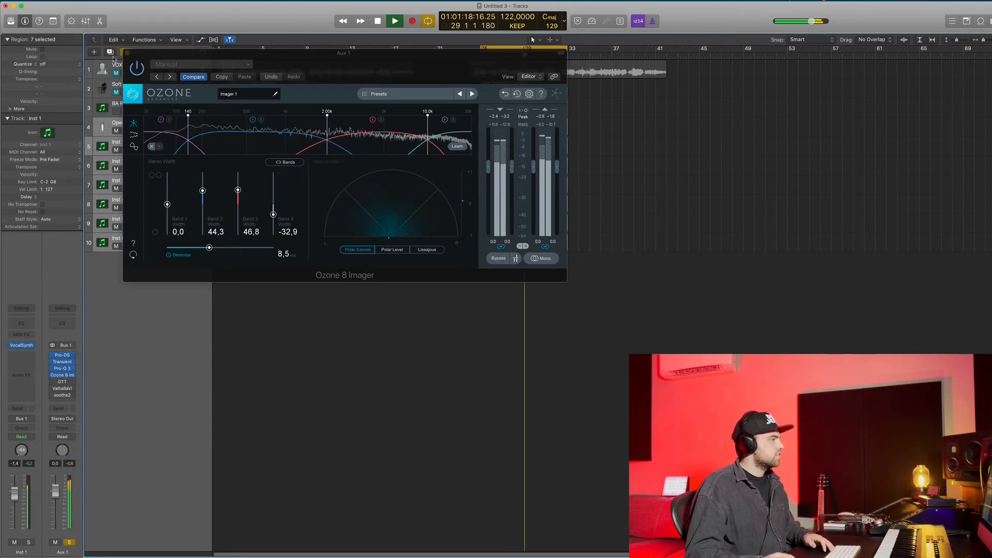
key("space")
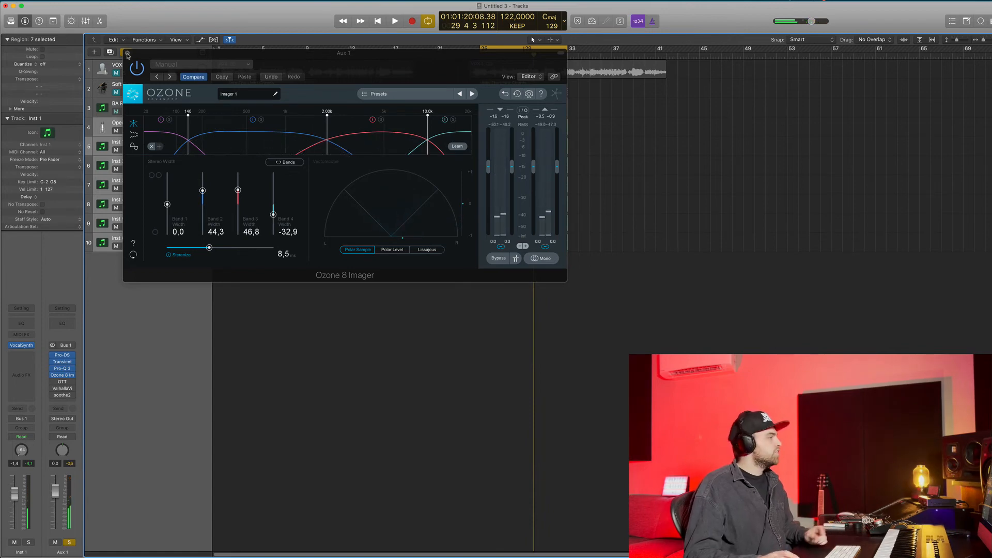
left_click(127, 52)
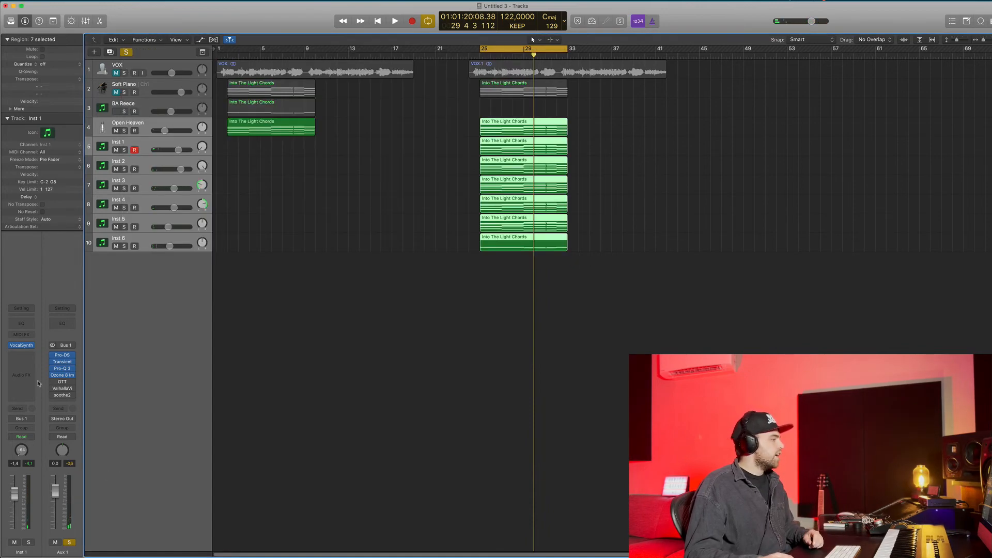
Switch on and open OTT on Aux 1, raise its Depth during playback, and close its window
left_click(63, 381)
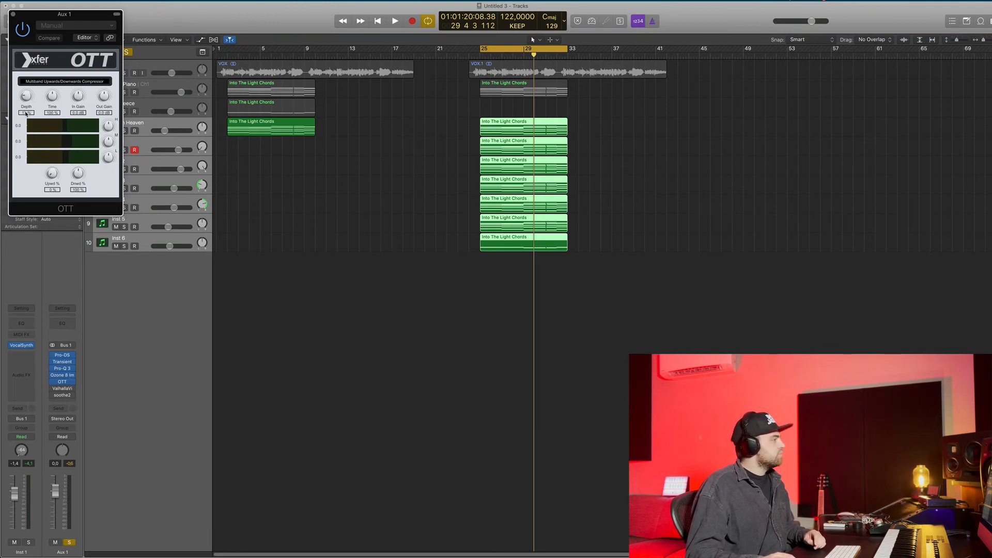
left_click_drag(62, 32, 202, 97)
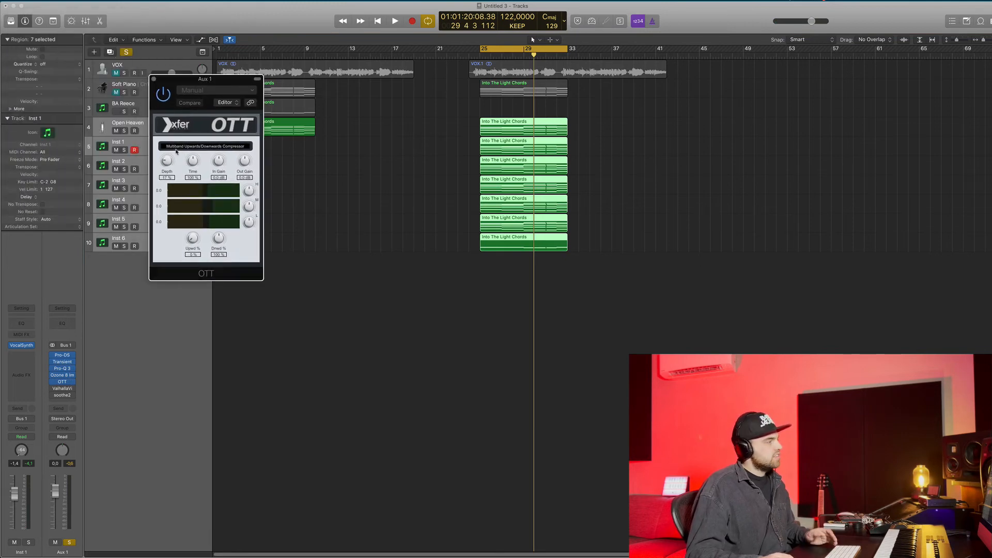
left_click_drag(167, 163, 166, 169)
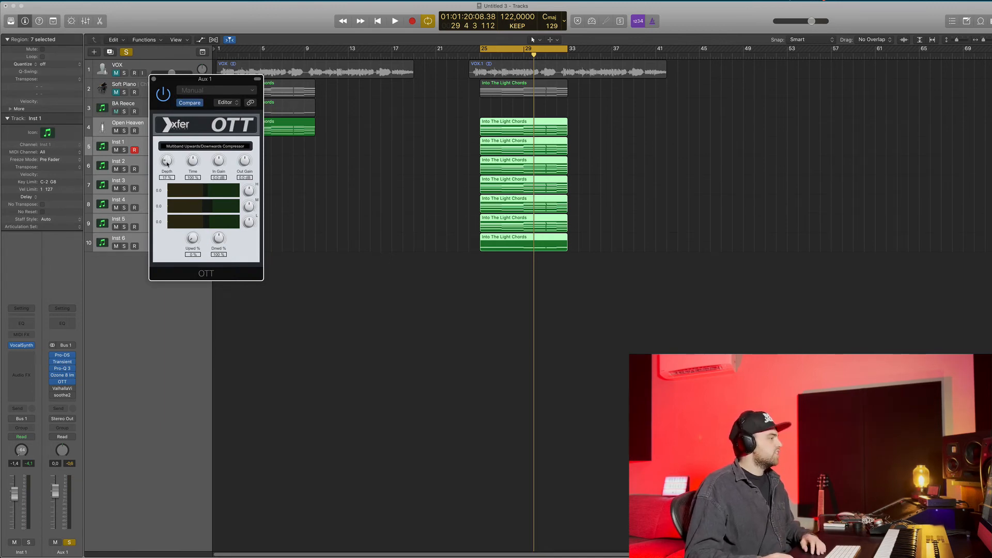
key("space")
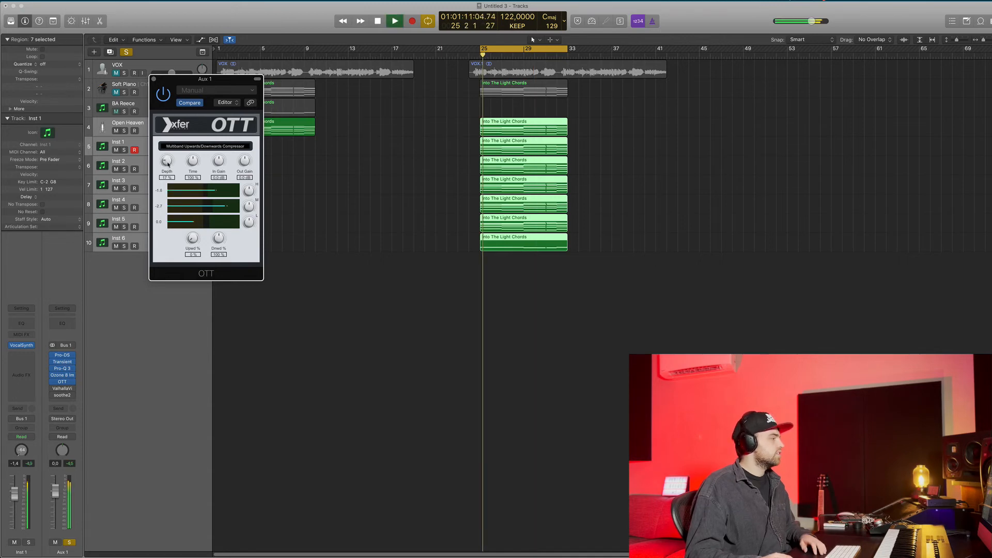
left_click_drag(168, 162, 172, 146)
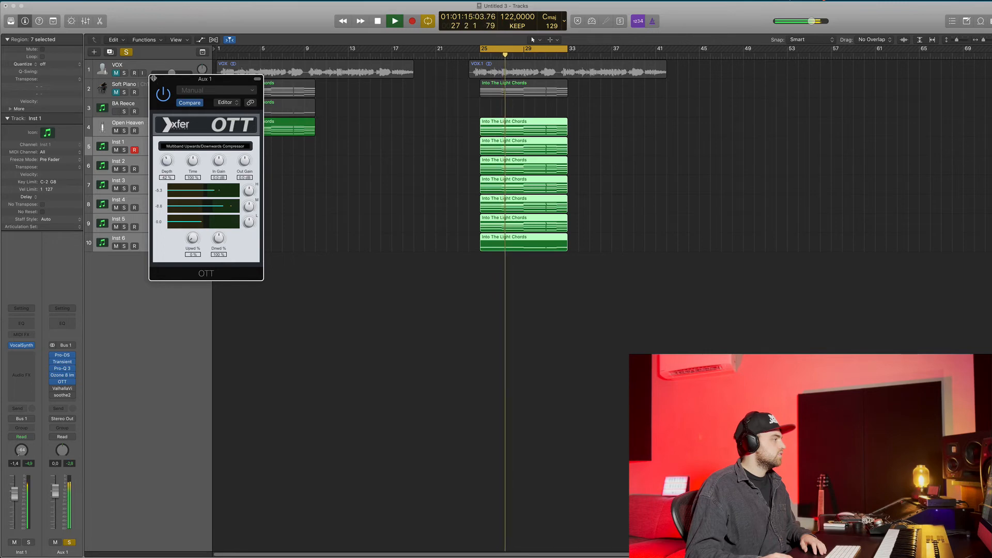
left_click(62, 381)
Switch on and open ValhallaVintageVerb on Aux 1, audition the reverb, and close its window
left_click(57, 388)
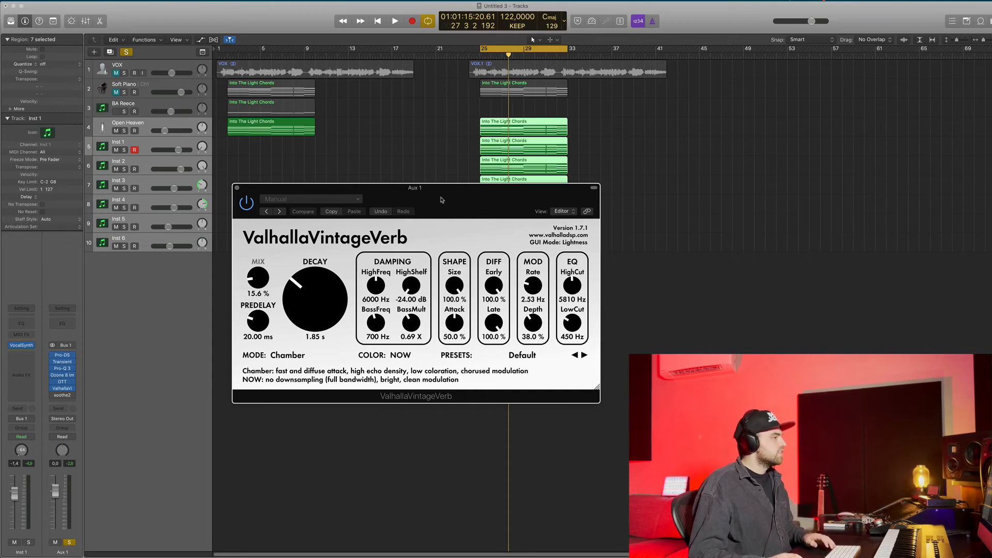
key("space")
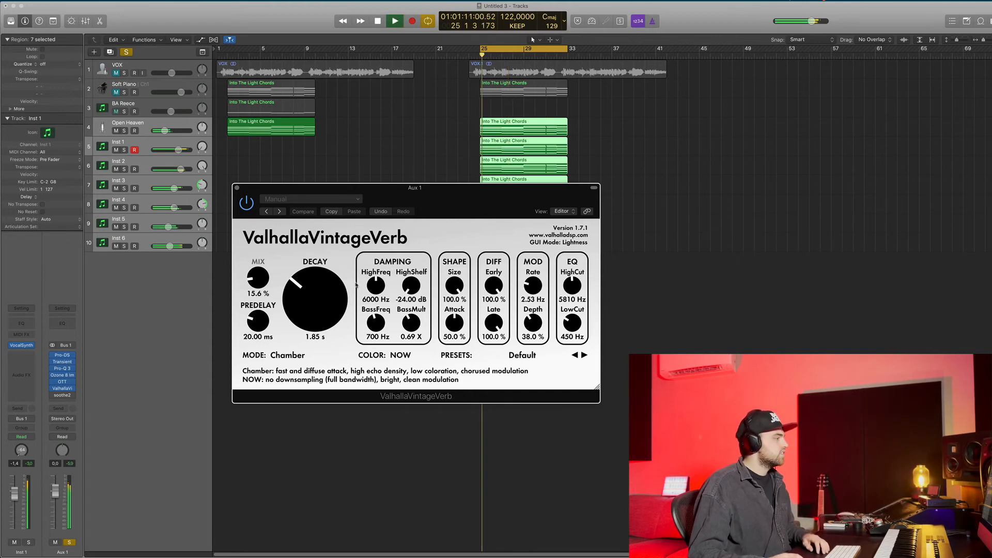
left_click(237, 188)
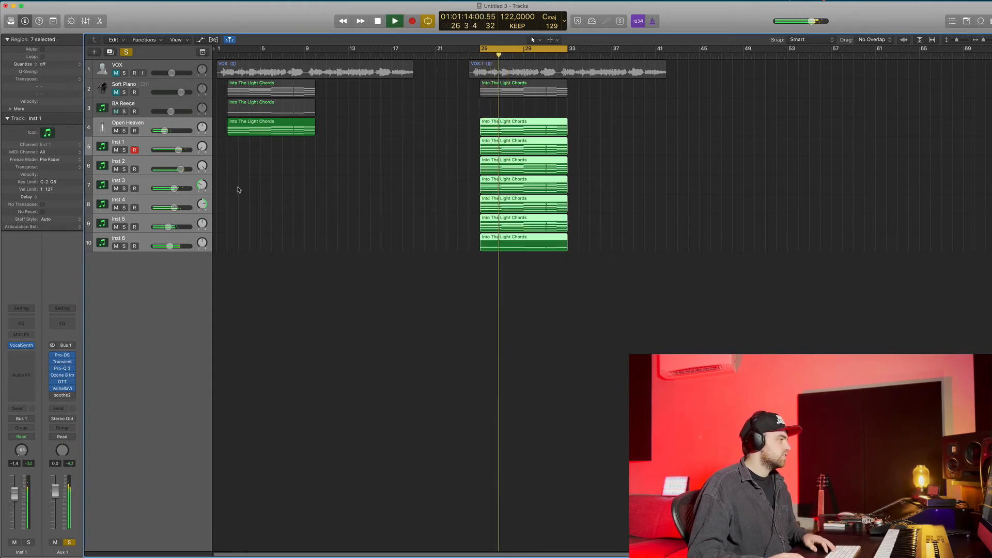
key("space")
Switch on and open soothe2 on Aux 1, audition its delta signal, and compare the chain with and without its effects
left_click(64, 395)
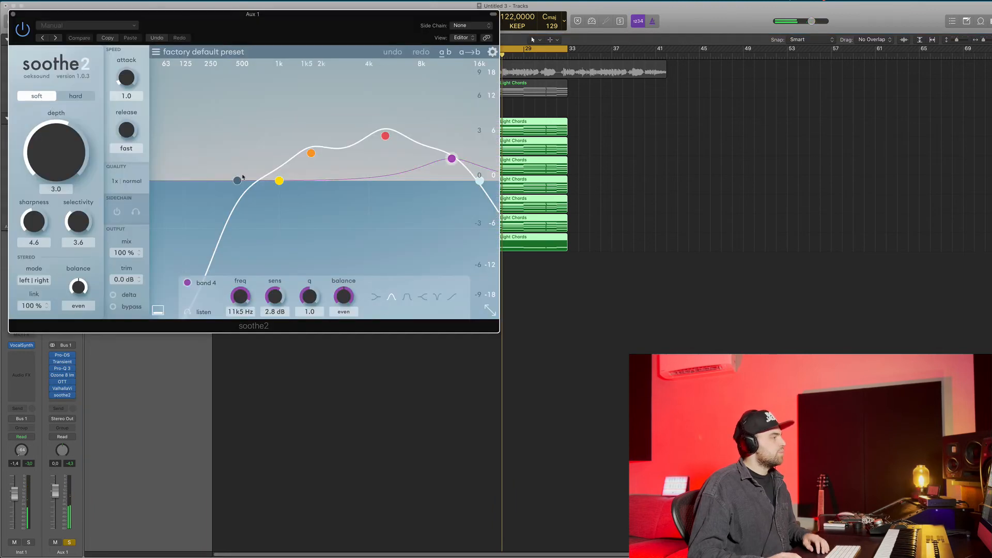
left_click_drag(288, 28, 389, 78)
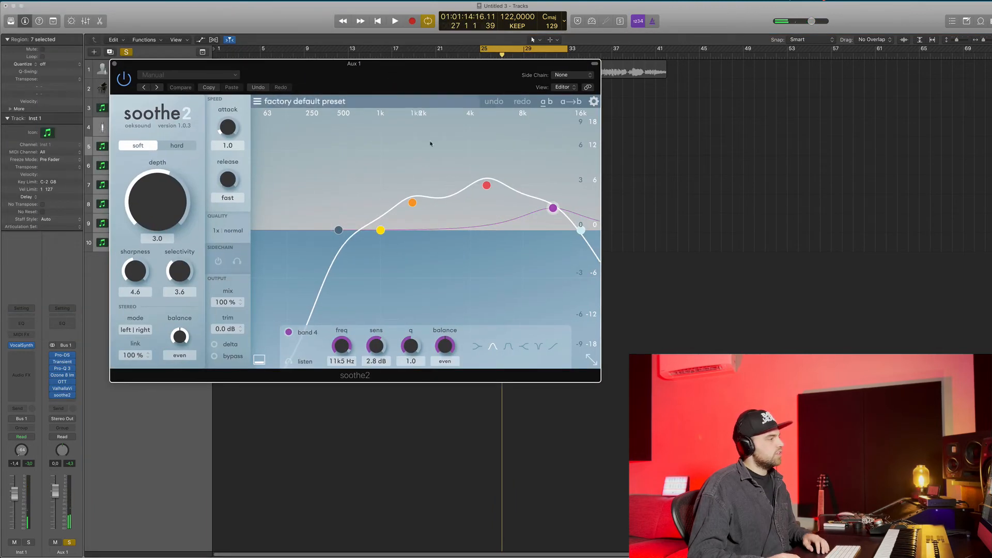
left_click(213, 344)
key("space")
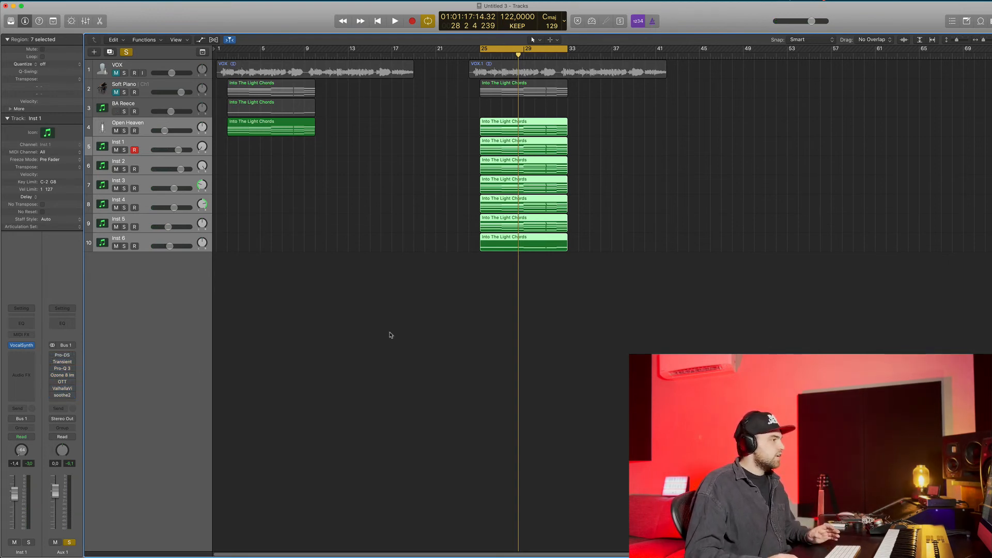
key("space")
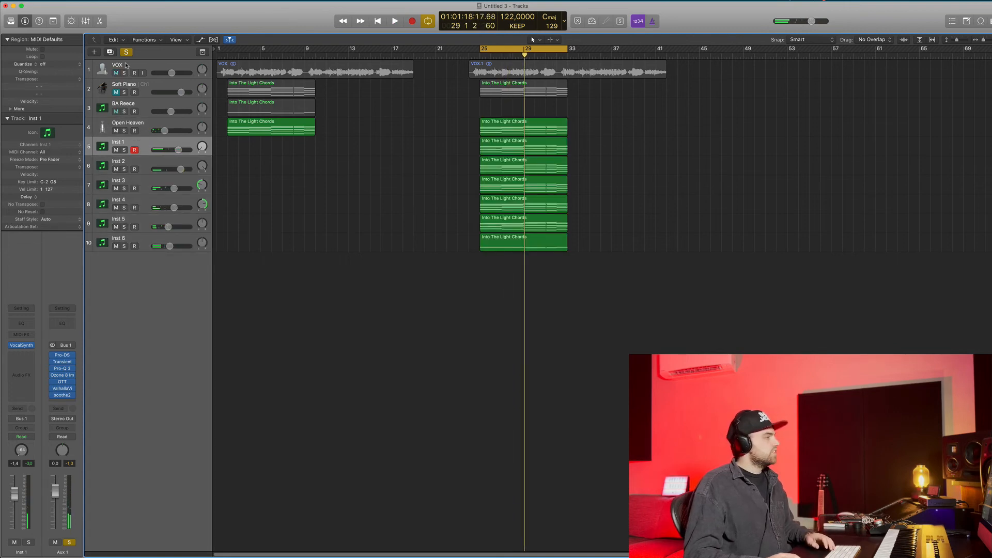
Solo the VOX track and audition the lead vocal together with the vocoder layers
left_click(126, 65)
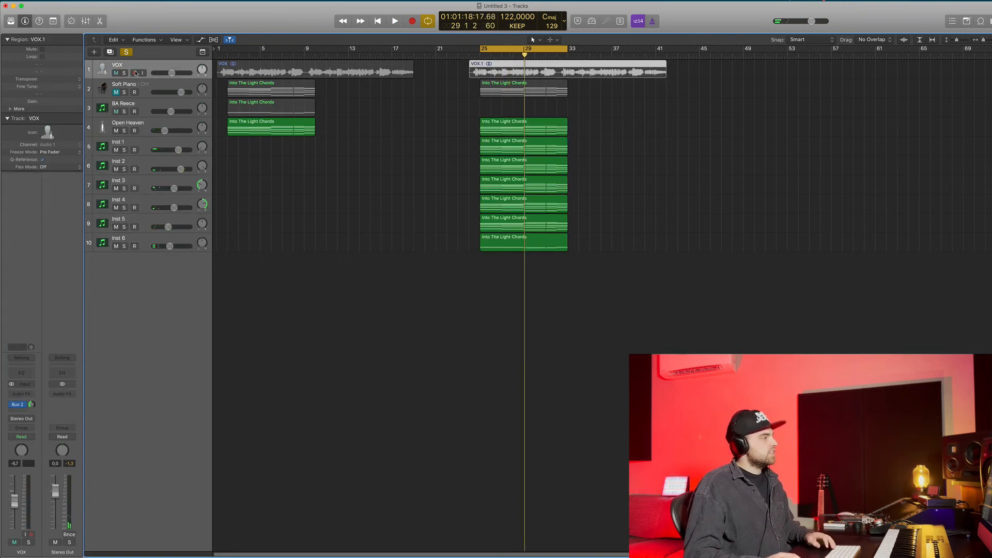
left_click(124, 73)
key("space")
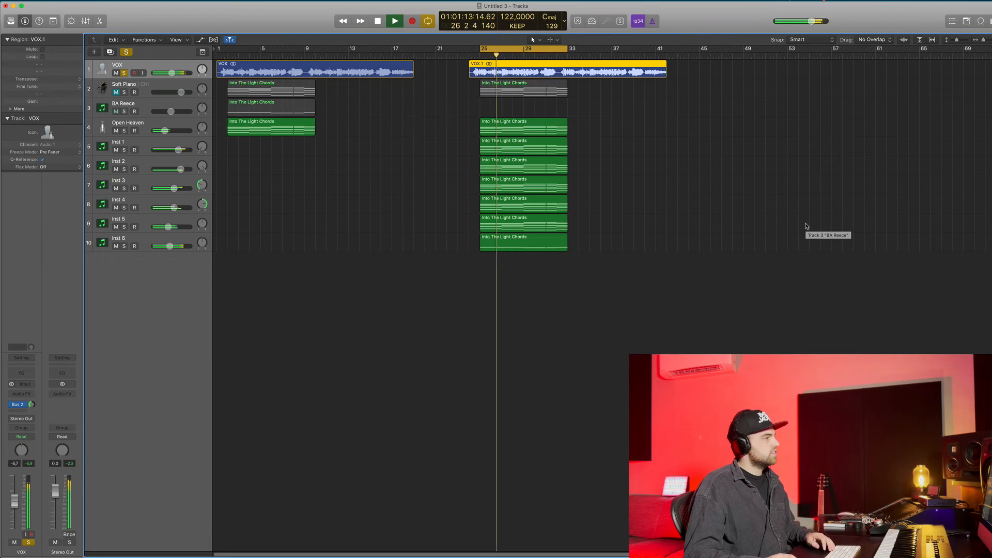
key("space")
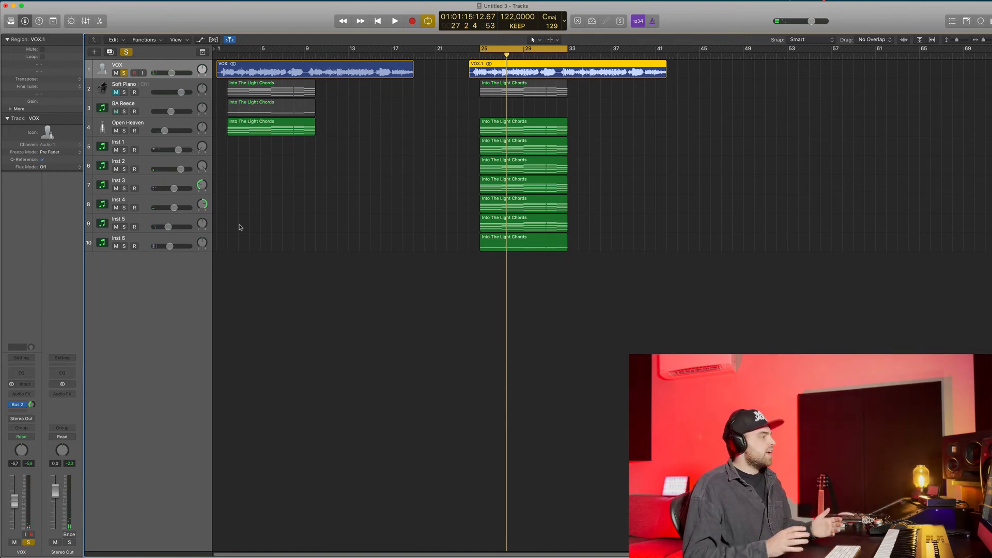
Insert Trackspacer 2.5 at the end of Aux 1's effect chain and set its side chain to VOX (Audio 1)
left_click(144, 183)
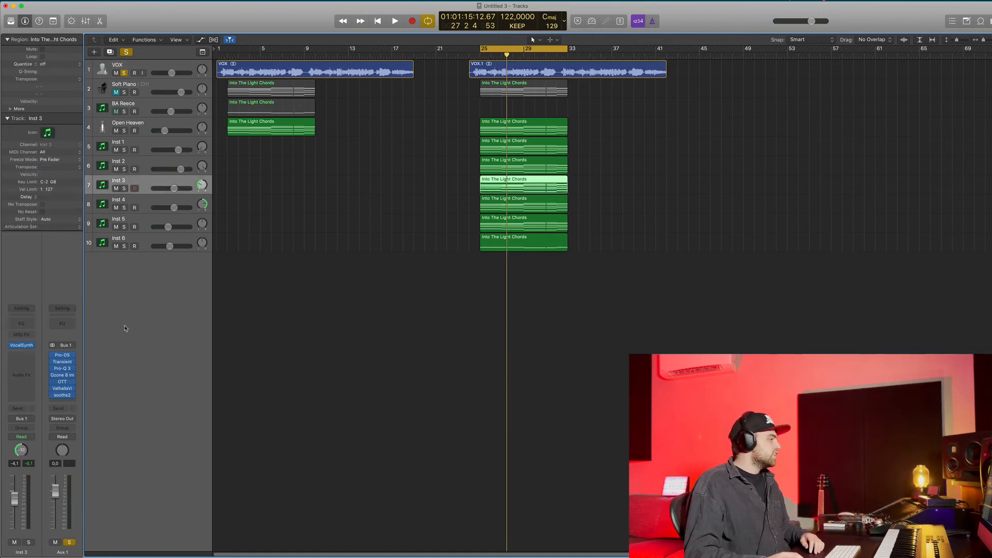
left_click(66, 402)
left_click(72, 545)
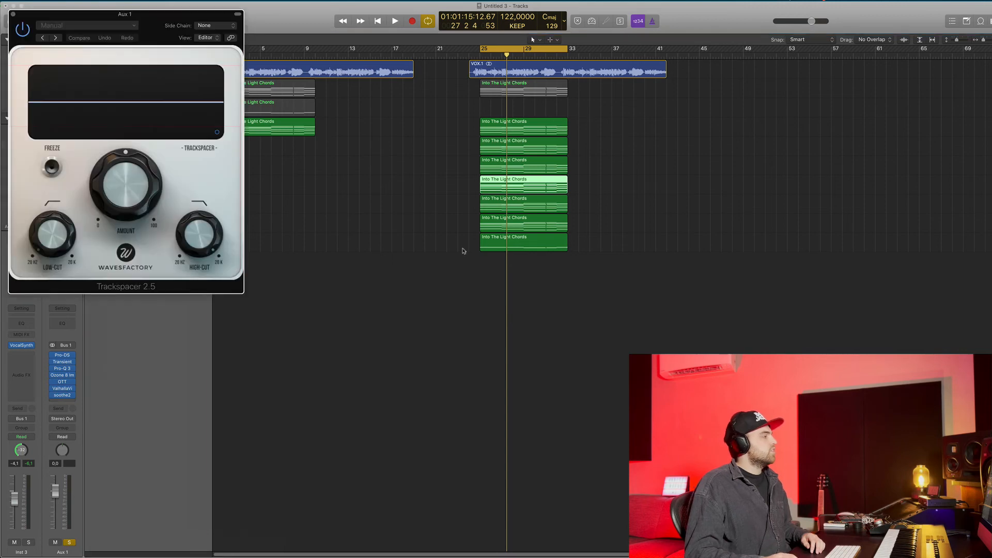
left_click_drag(134, 17, 469, 113)
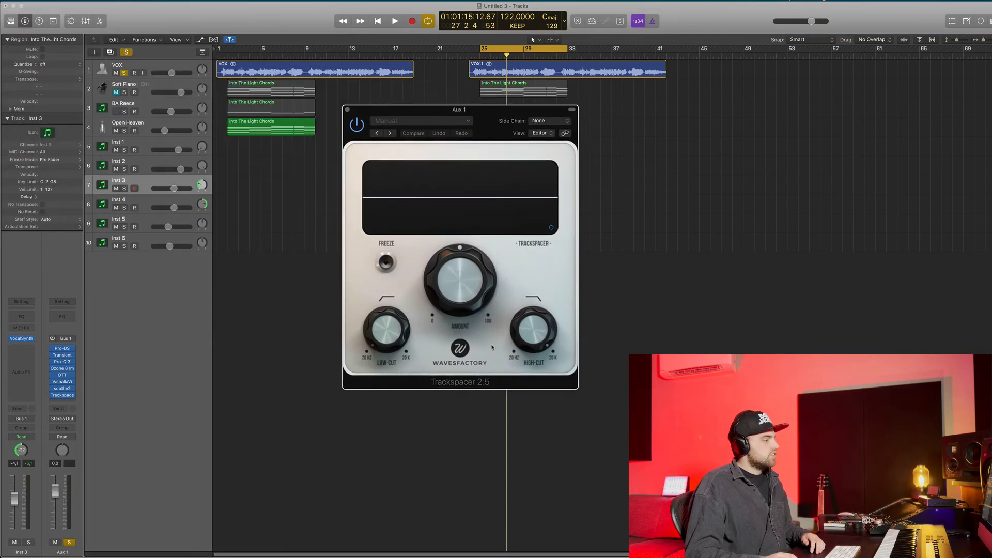
left_click(551, 121)
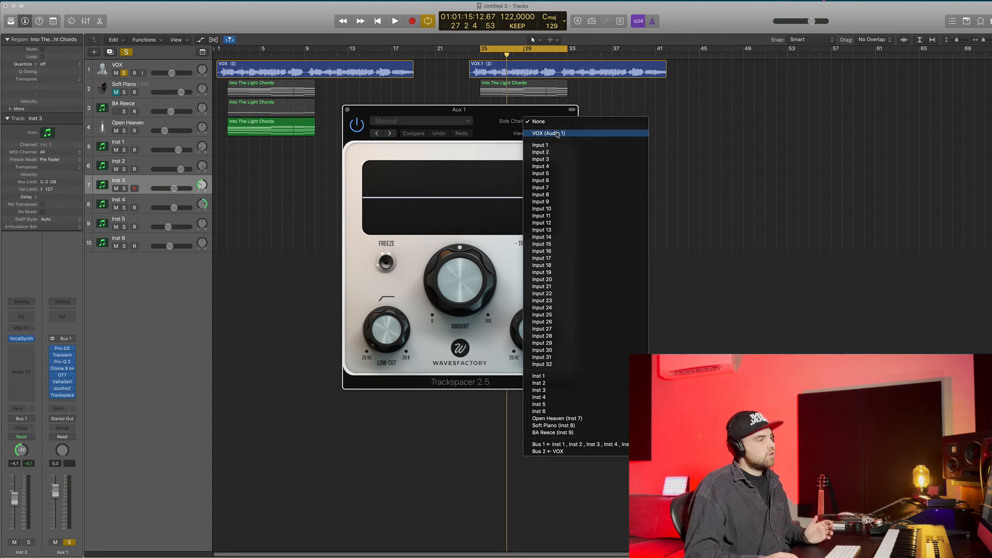
left_click(557, 134)
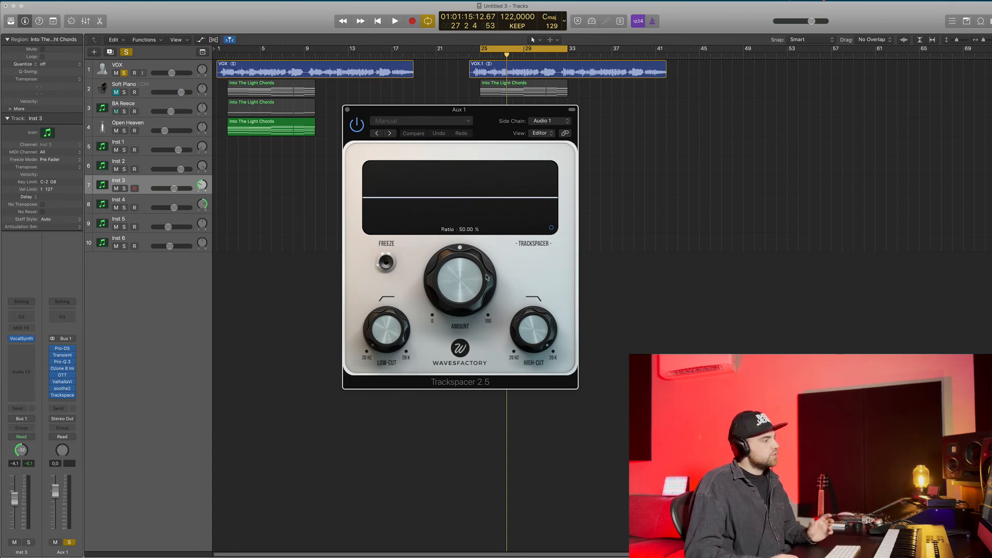
Lower Trackspacer's Amount to about 16% while auditioning the vocal against the vocoder, stop playback, and close its window
key("space")
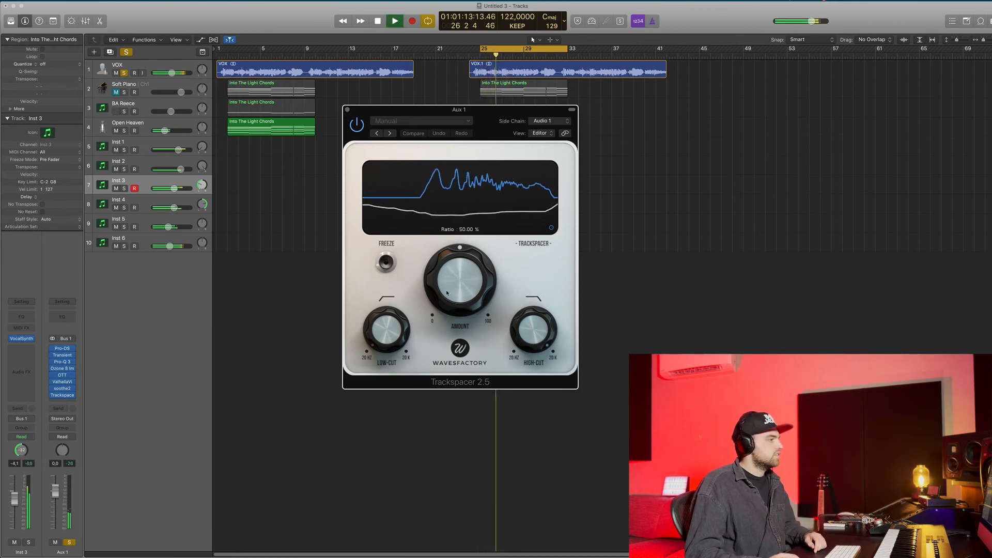
left_click(451, 285)
left_click_drag(451, 285, 452, 285)
key("space")
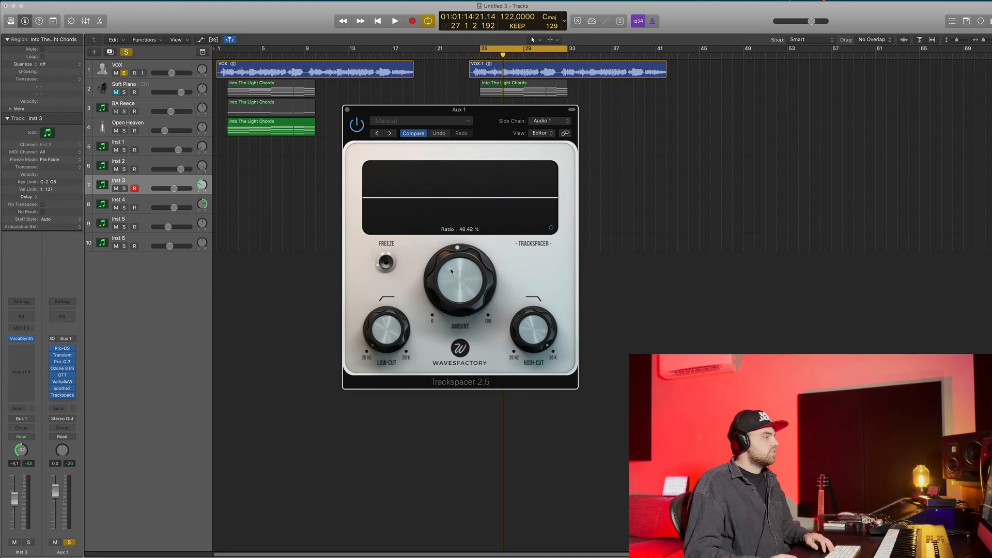
key("space")
left_click_drag(453, 269, 422, 355)
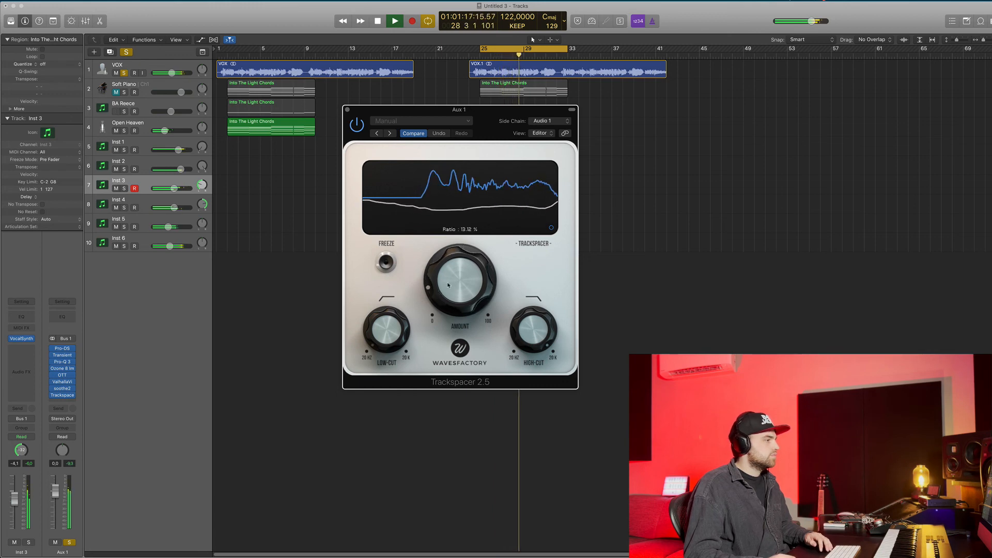
left_click_drag(448, 285, 447, 282)
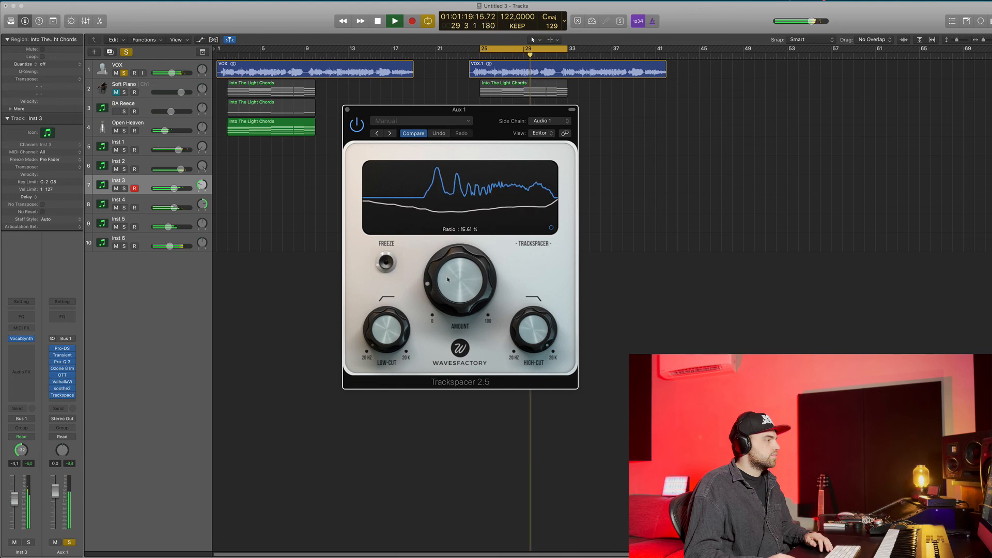
key("space")
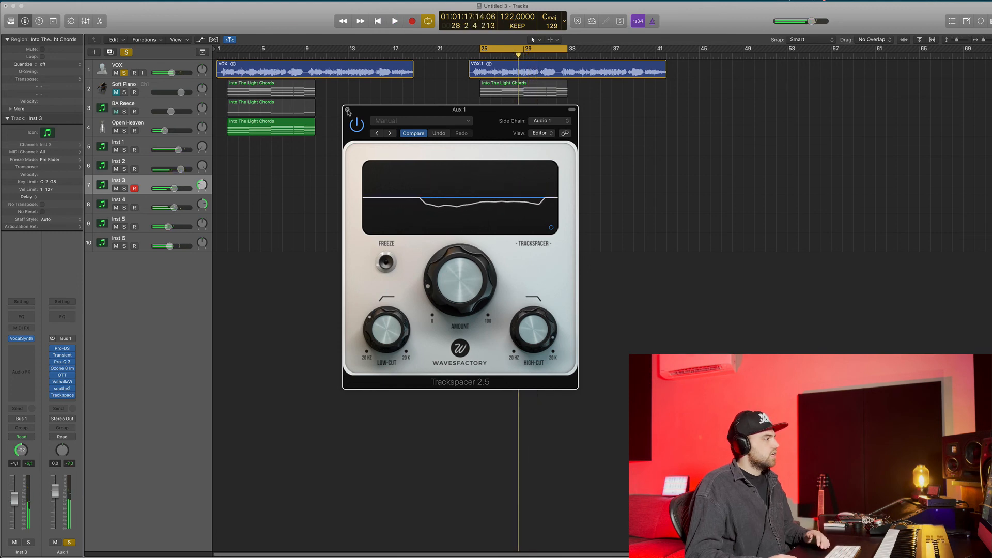
left_click(347, 109)
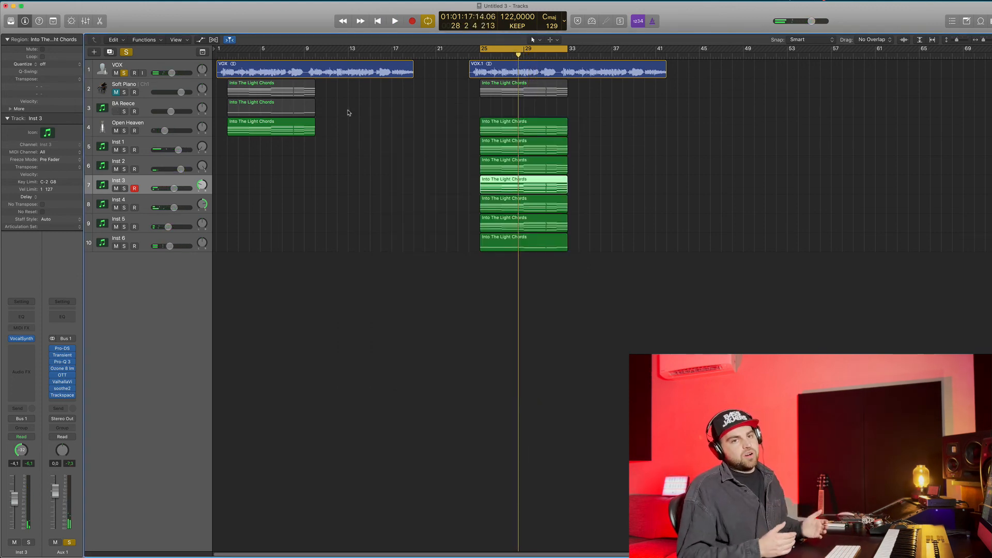